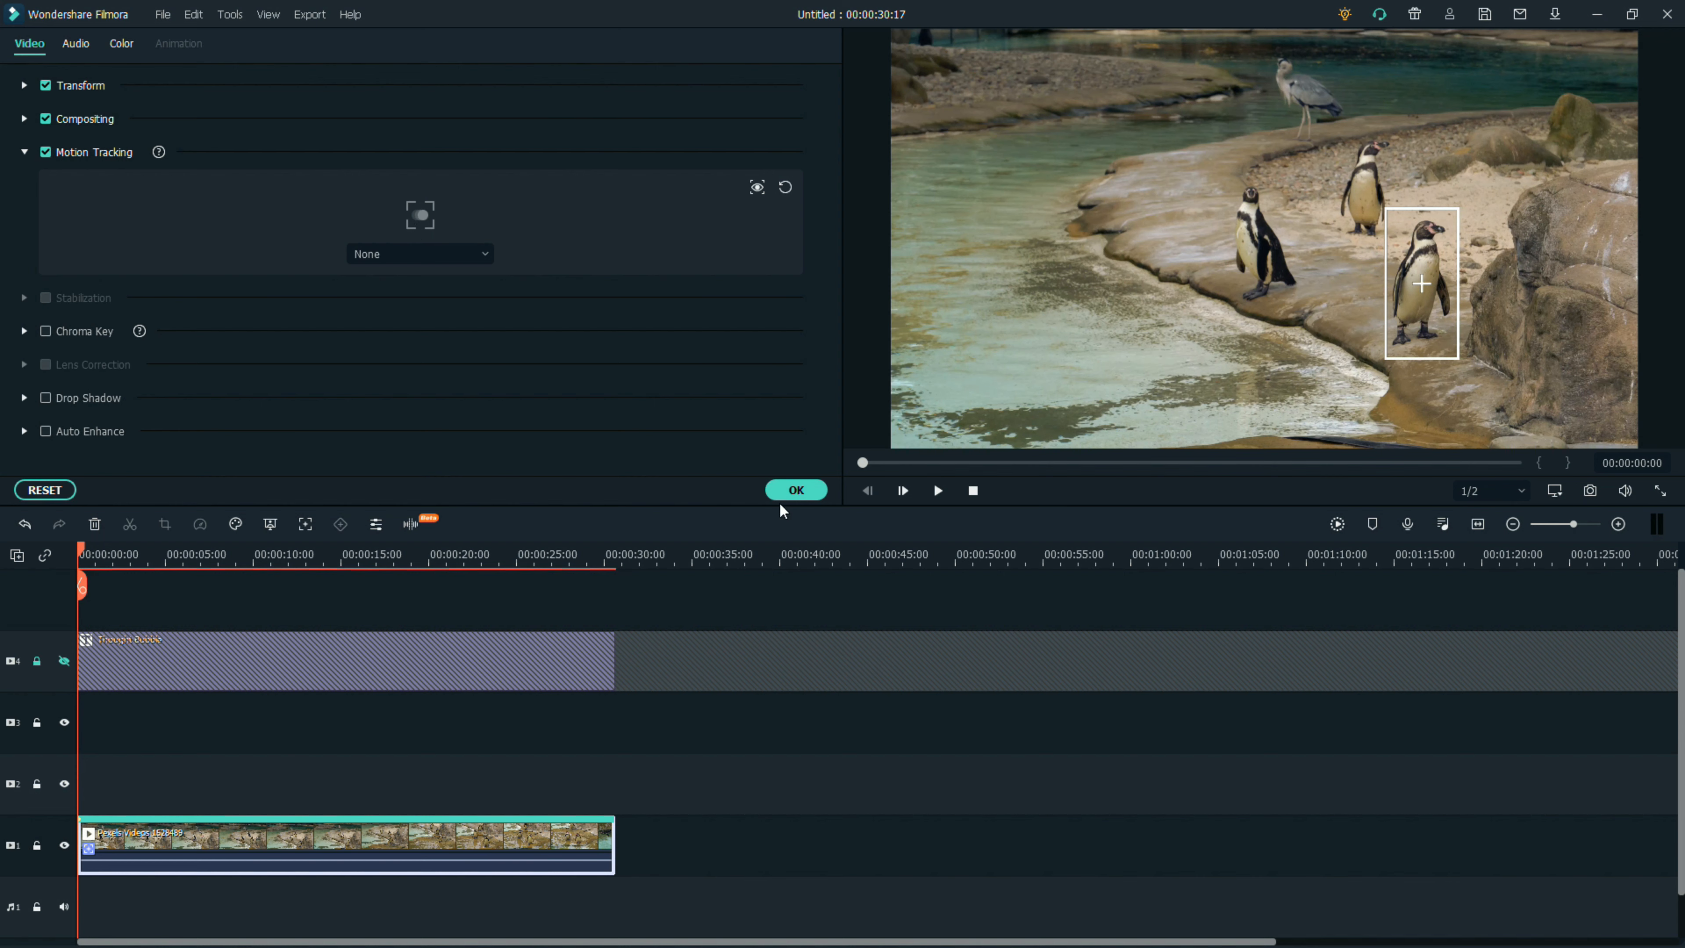
Accept the clip's tracking settings, then unlock and unhide the Thought Bubble title track.
left_click(796, 491)
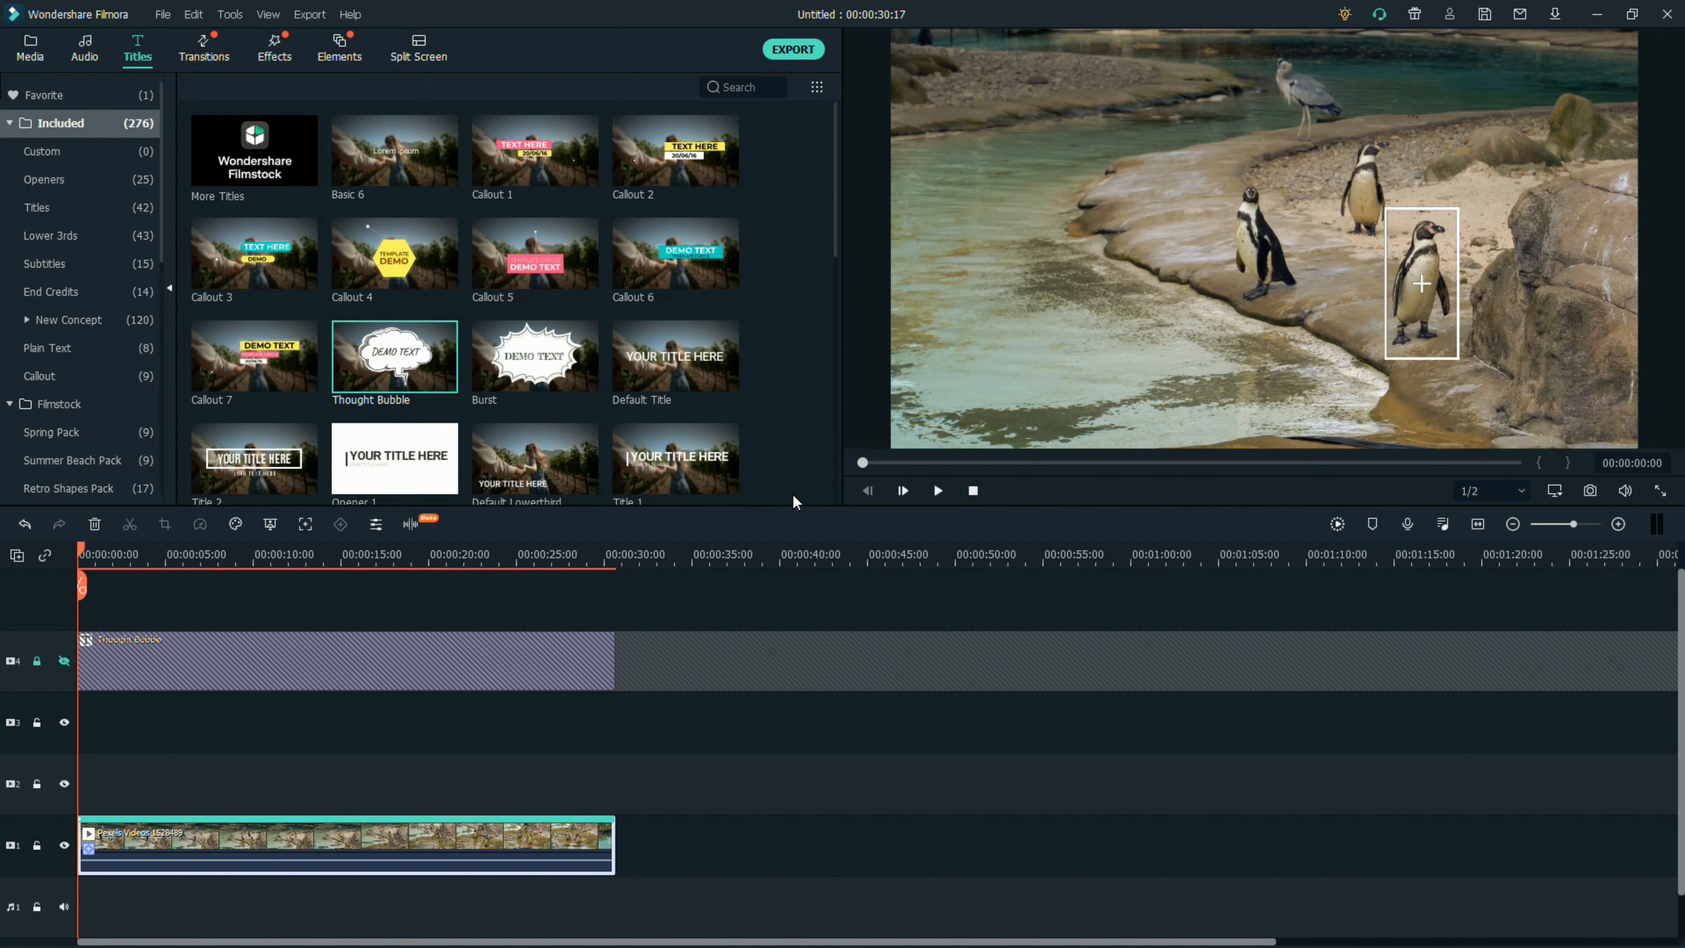
left_click(37, 661)
left_click(64, 661)
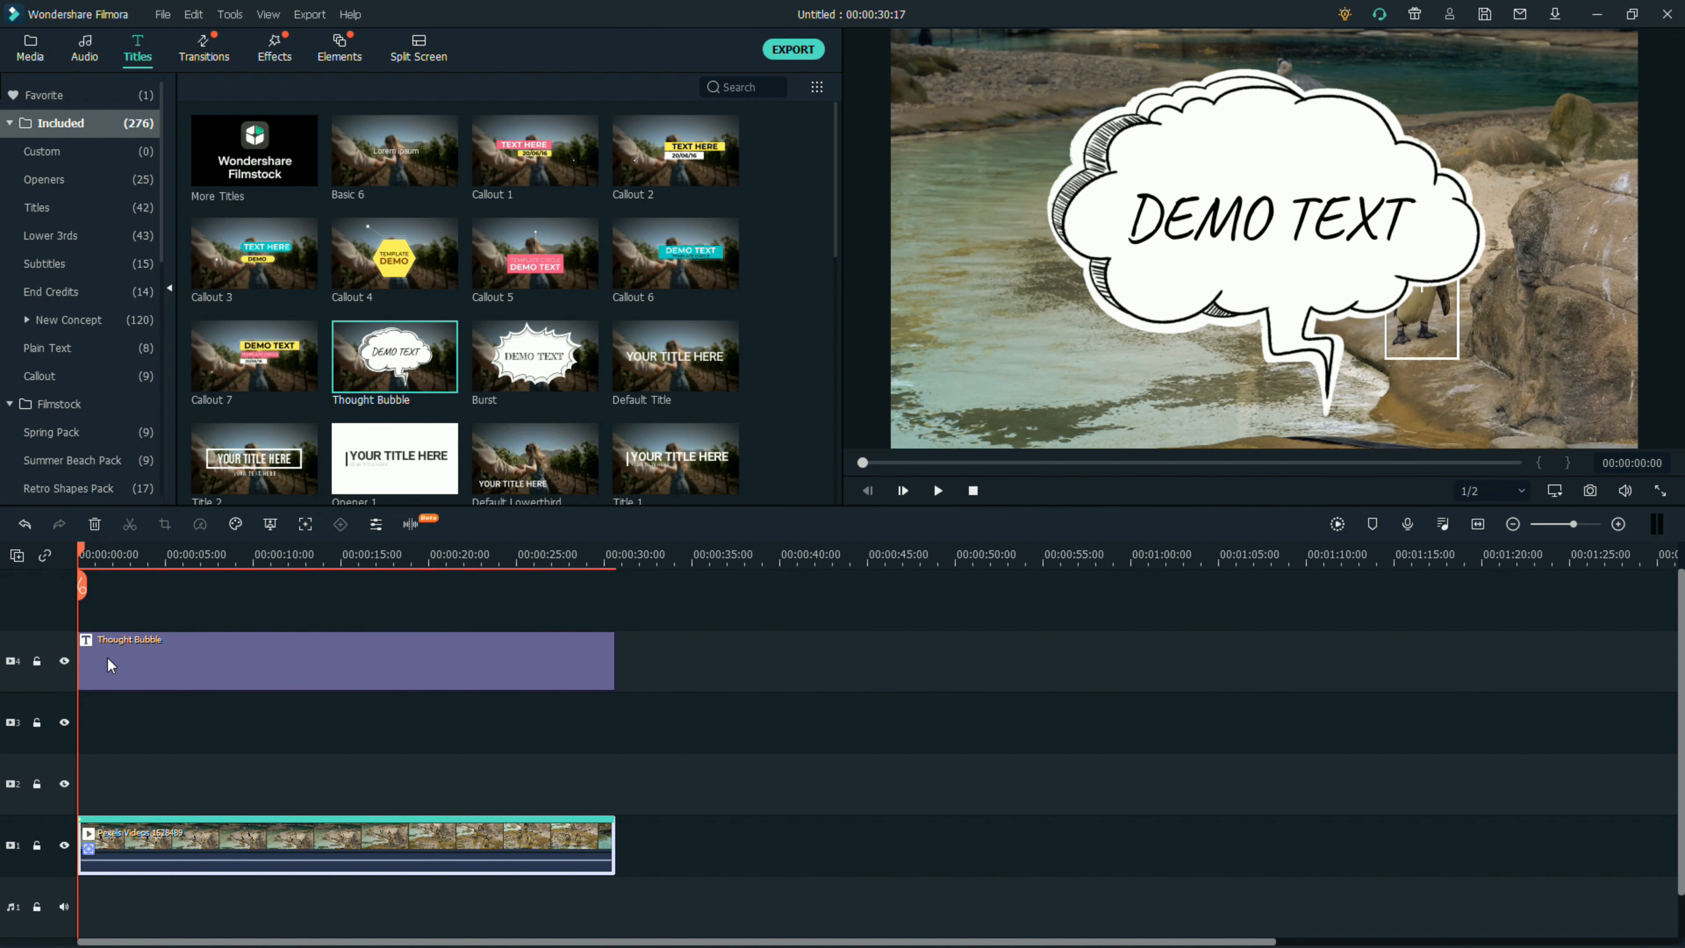
Replace the Thought Bubble title's text with "Hello" and "My name is Tuxedo" on two lines.
double_click(258, 656)
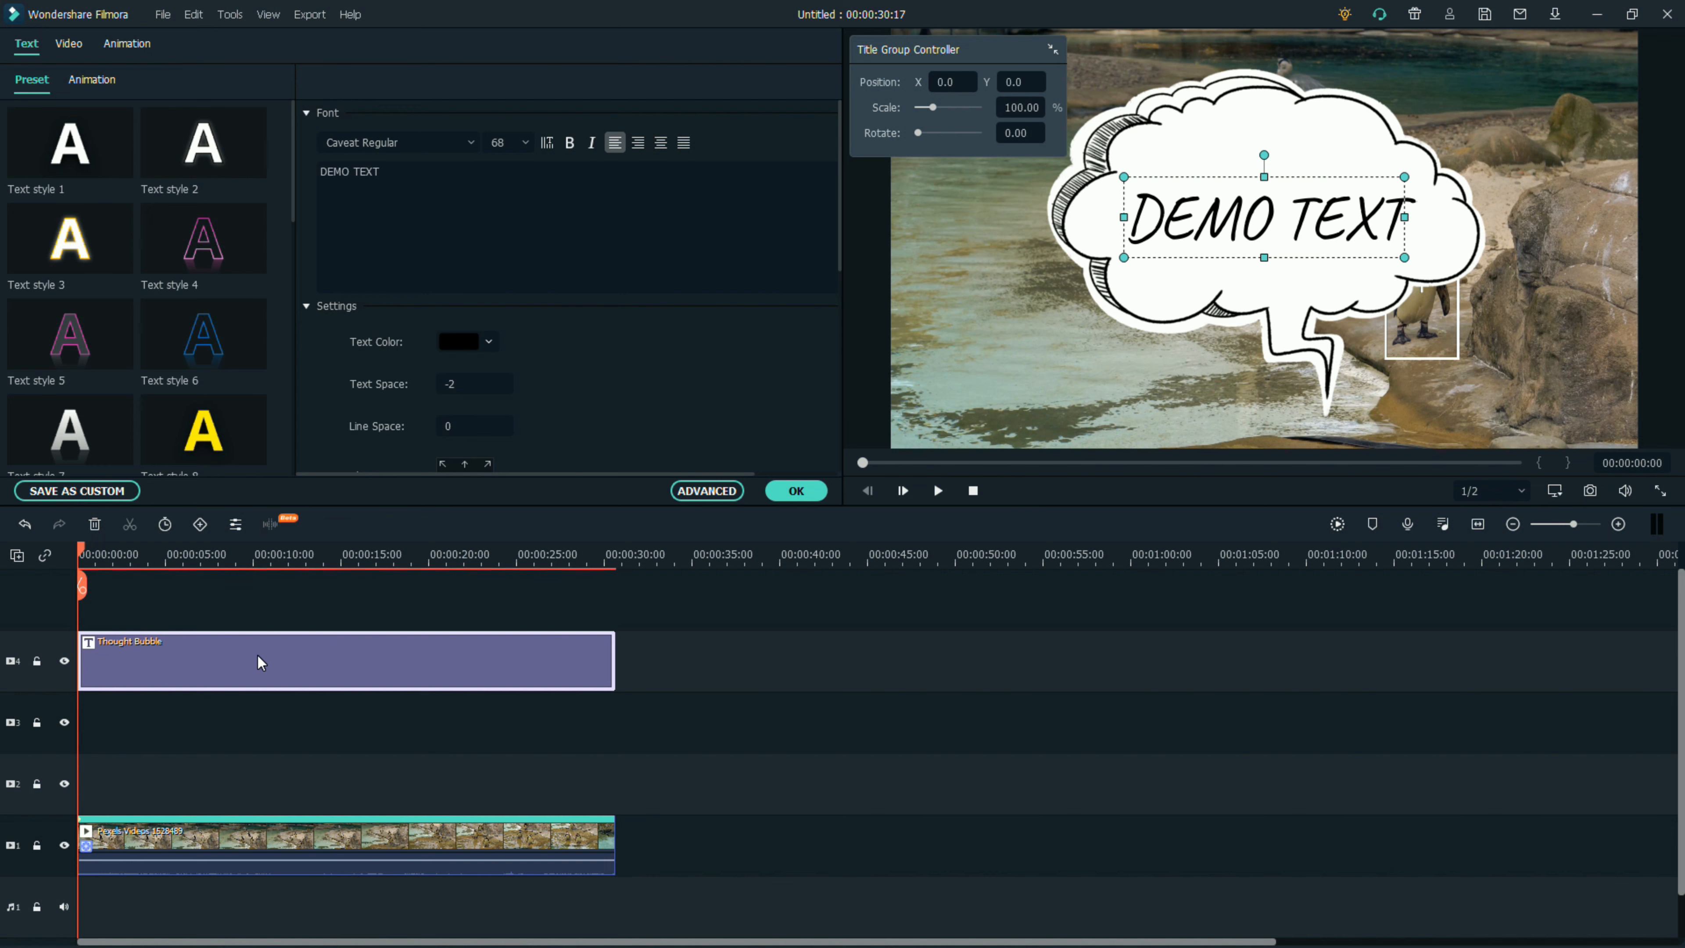
left_click(422, 229)
key("ctrl+a")
key("BackSpace")
type("Hello")
key("Return")
type("My name is Tuxedo")
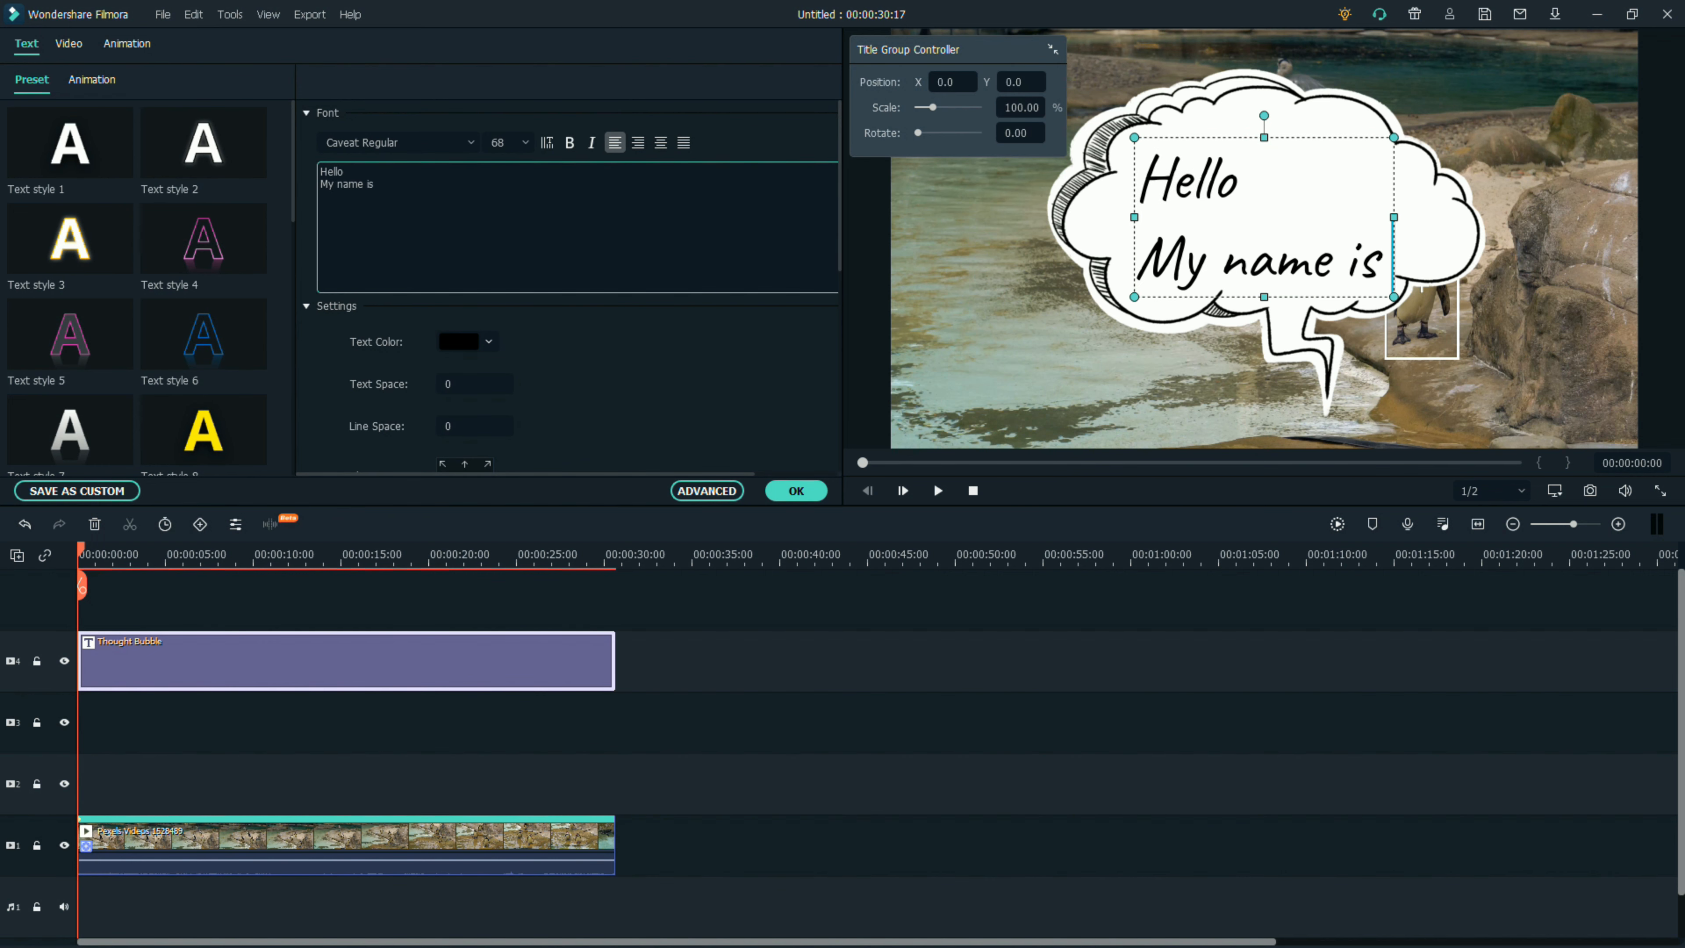
left_click(796, 491)
Shrink the title text and the bubble graphic, and place them just above the tracked penguin's head in the preview.
left_click_drag(1064, 297, 1257, 196)
left_click(1260, 116)
left_click_drag(959, 49, 721, 25)
left_click_drag(1045, 67, 1415, 180)
left_click(1259, 207)
left_click_drag(1192, 174, 1375, 168)
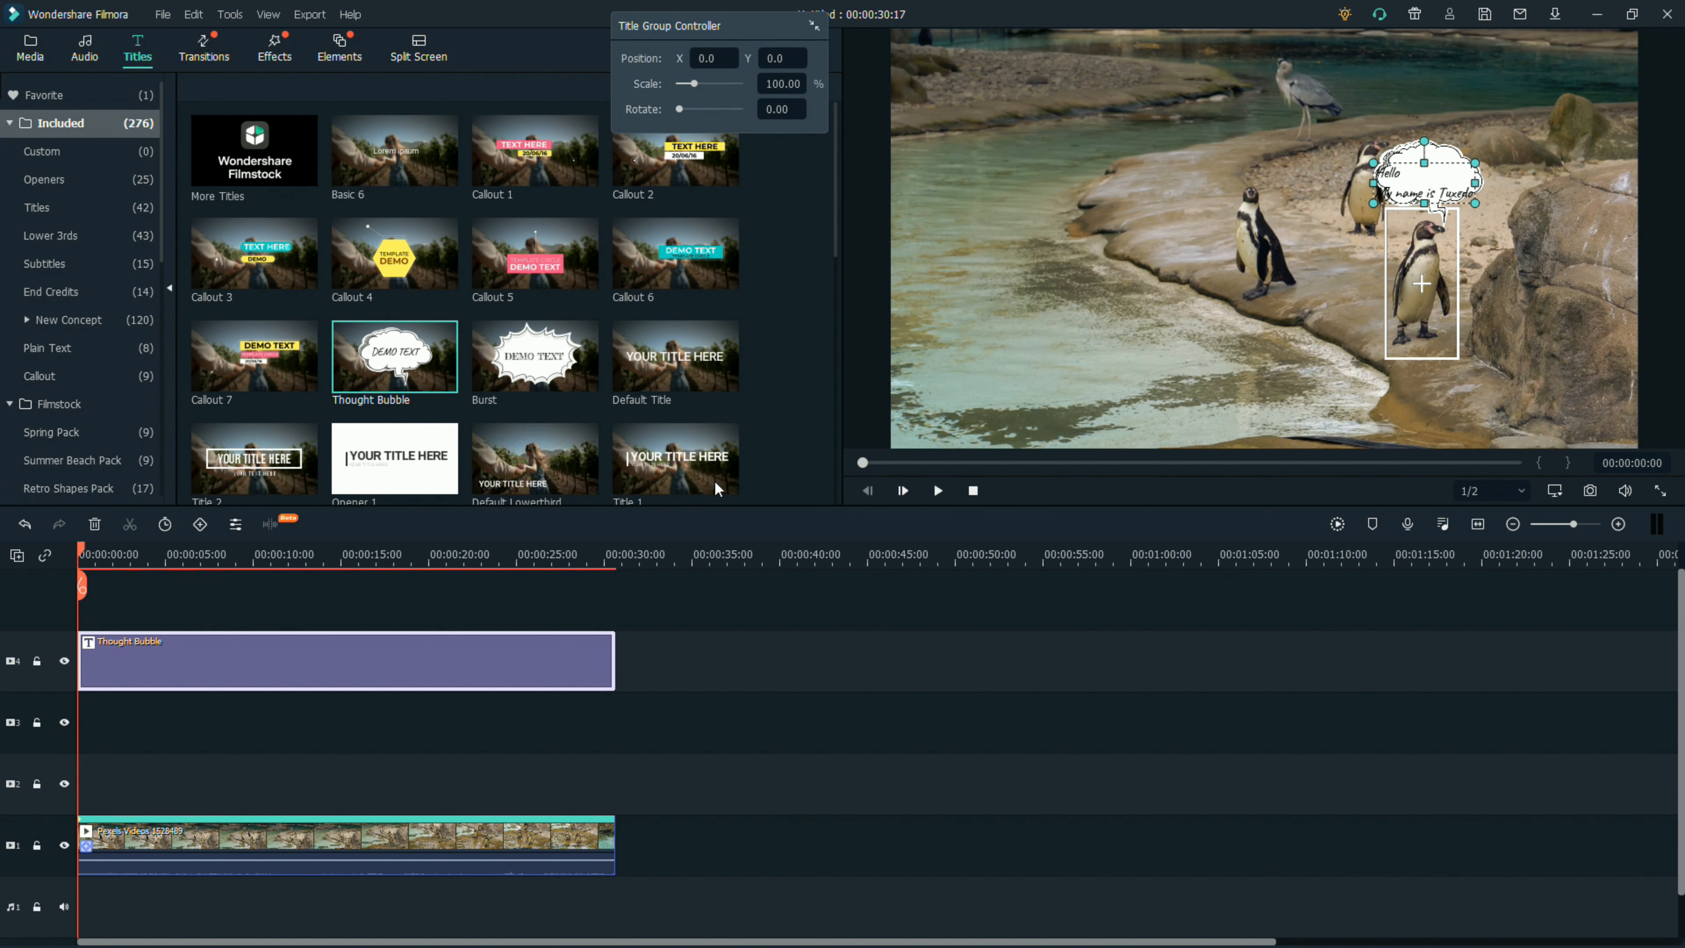
Center-align the title's text and resize and move it to fit inside the small bubble.
double_click(537, 660)
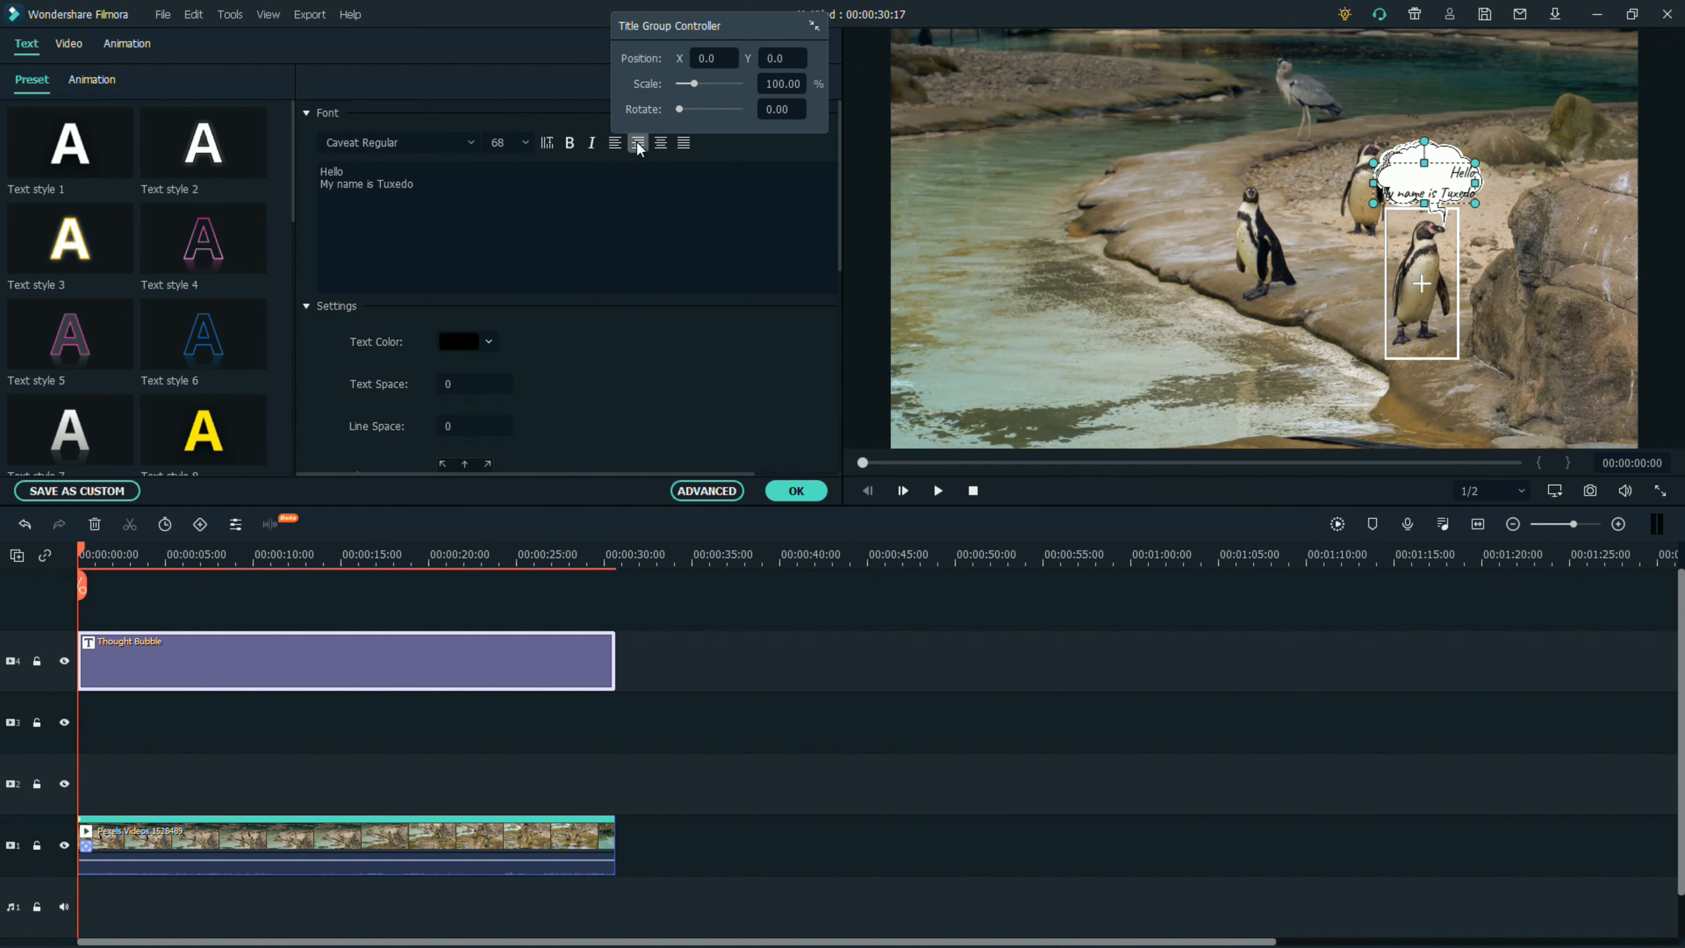
left_click(660, 142)
left_click_drag(1392, 196, 1396, 194)
left_click_drag(1448, 186, 1442, 176)
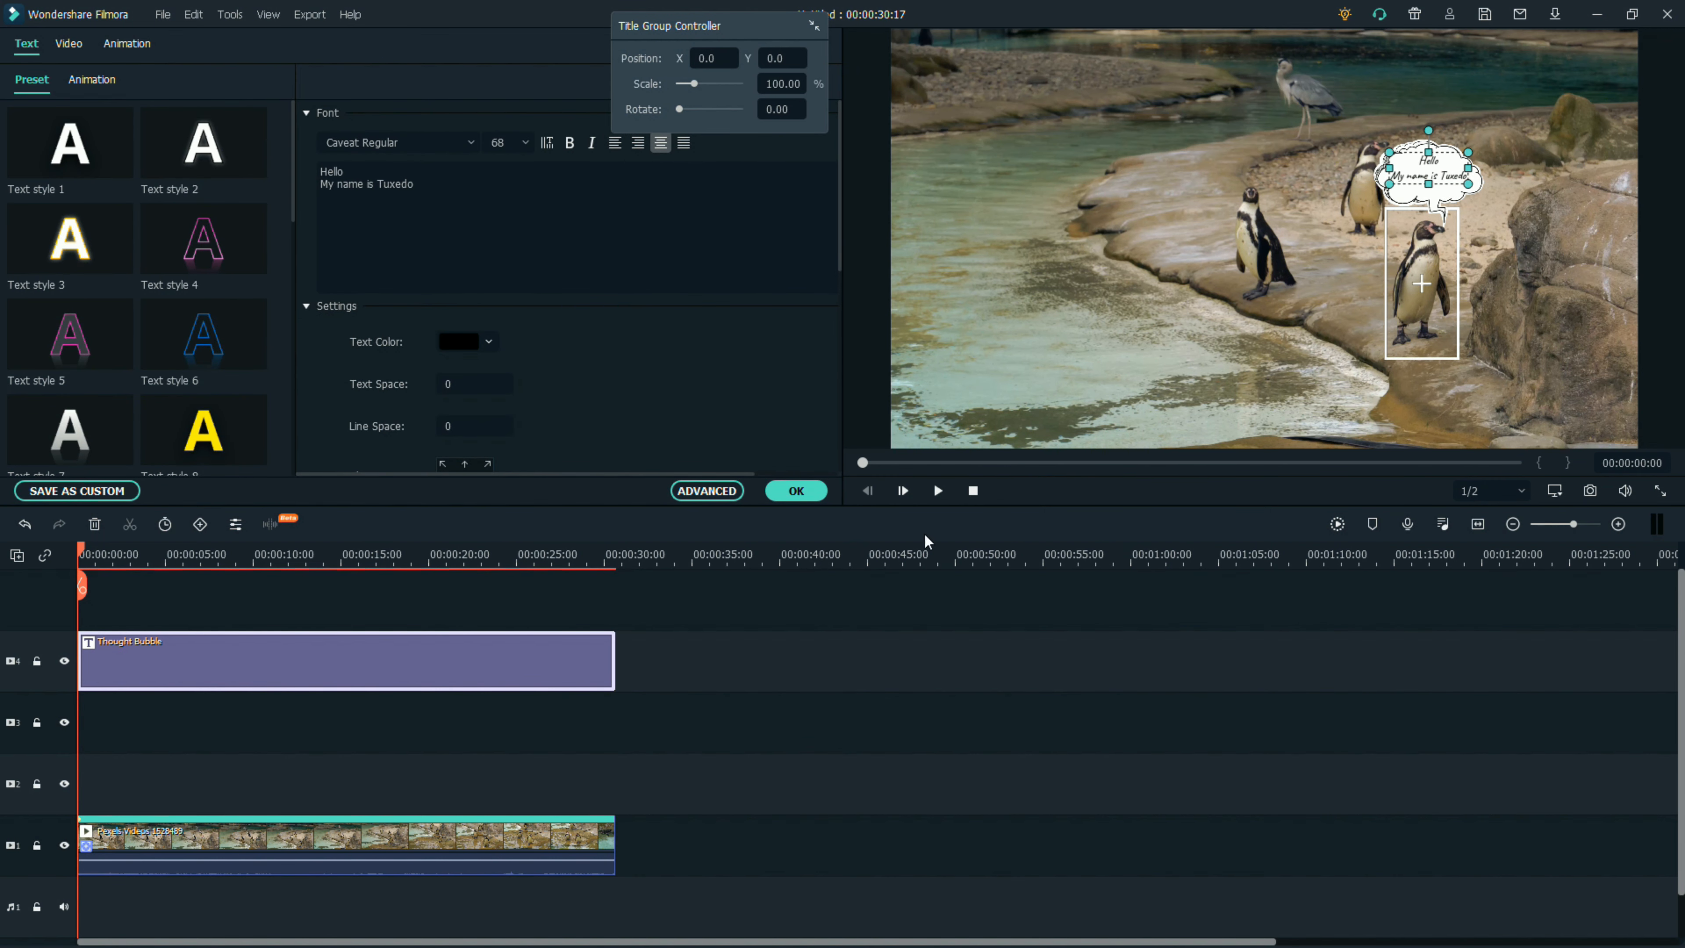
left_click(796, 491)
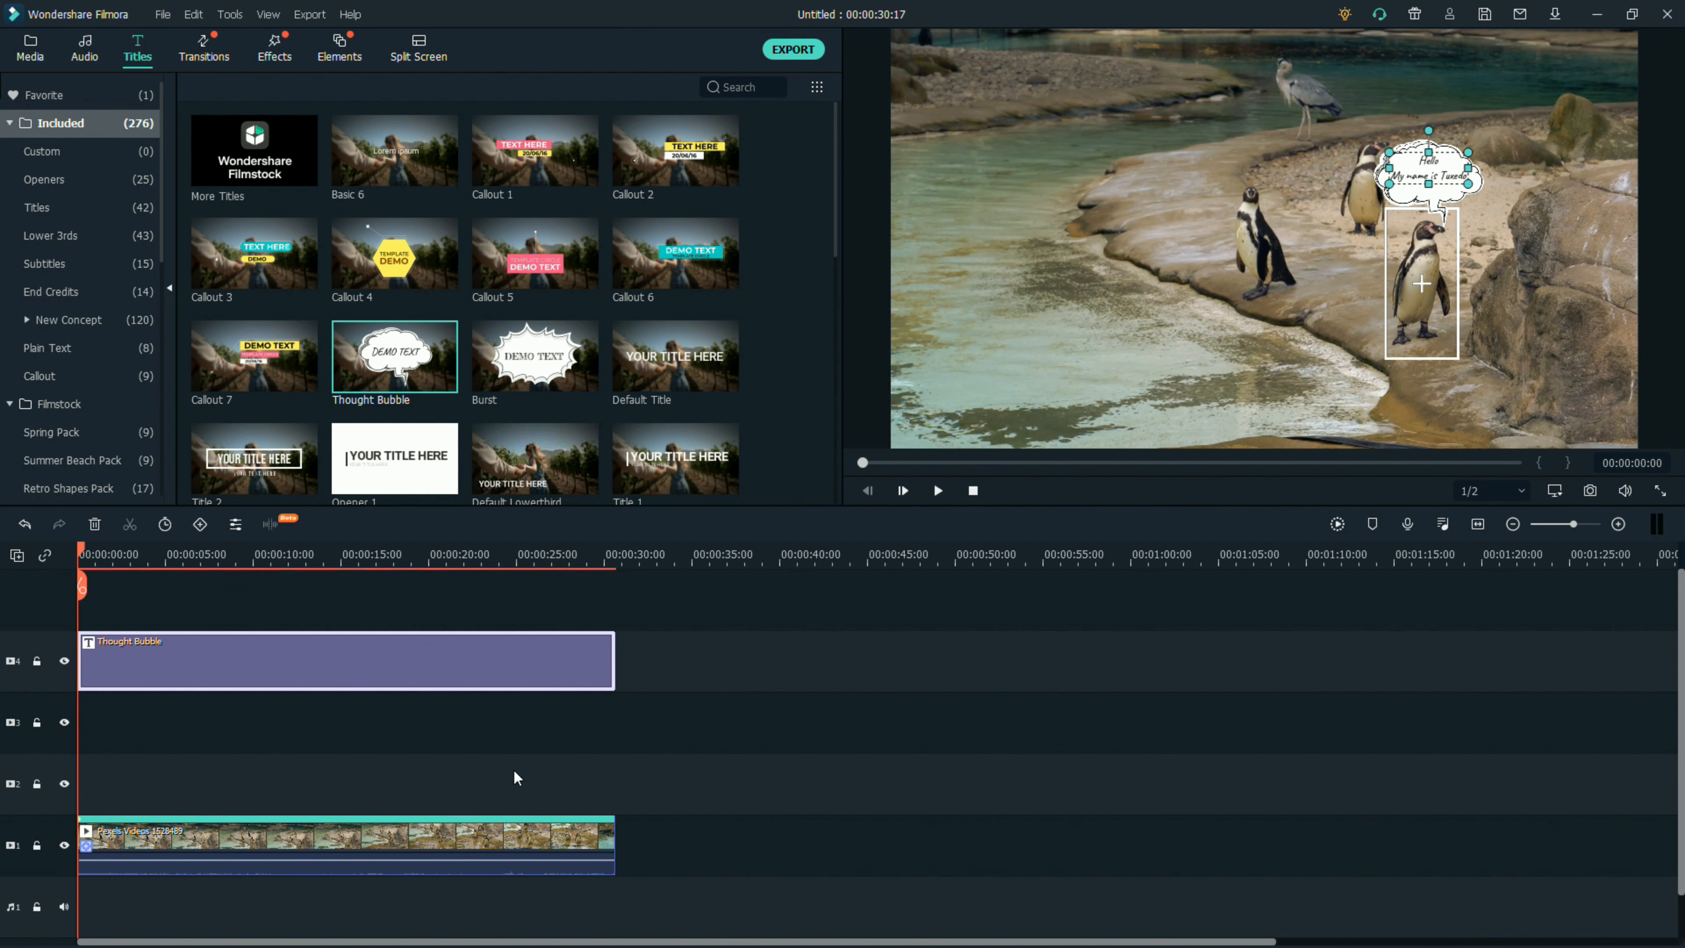
Attach the Thought Bubble title to the penguin clip's motion tracking, play the result and return the playhead to the start.
left_click(417, 837)
right_click(417, 836)
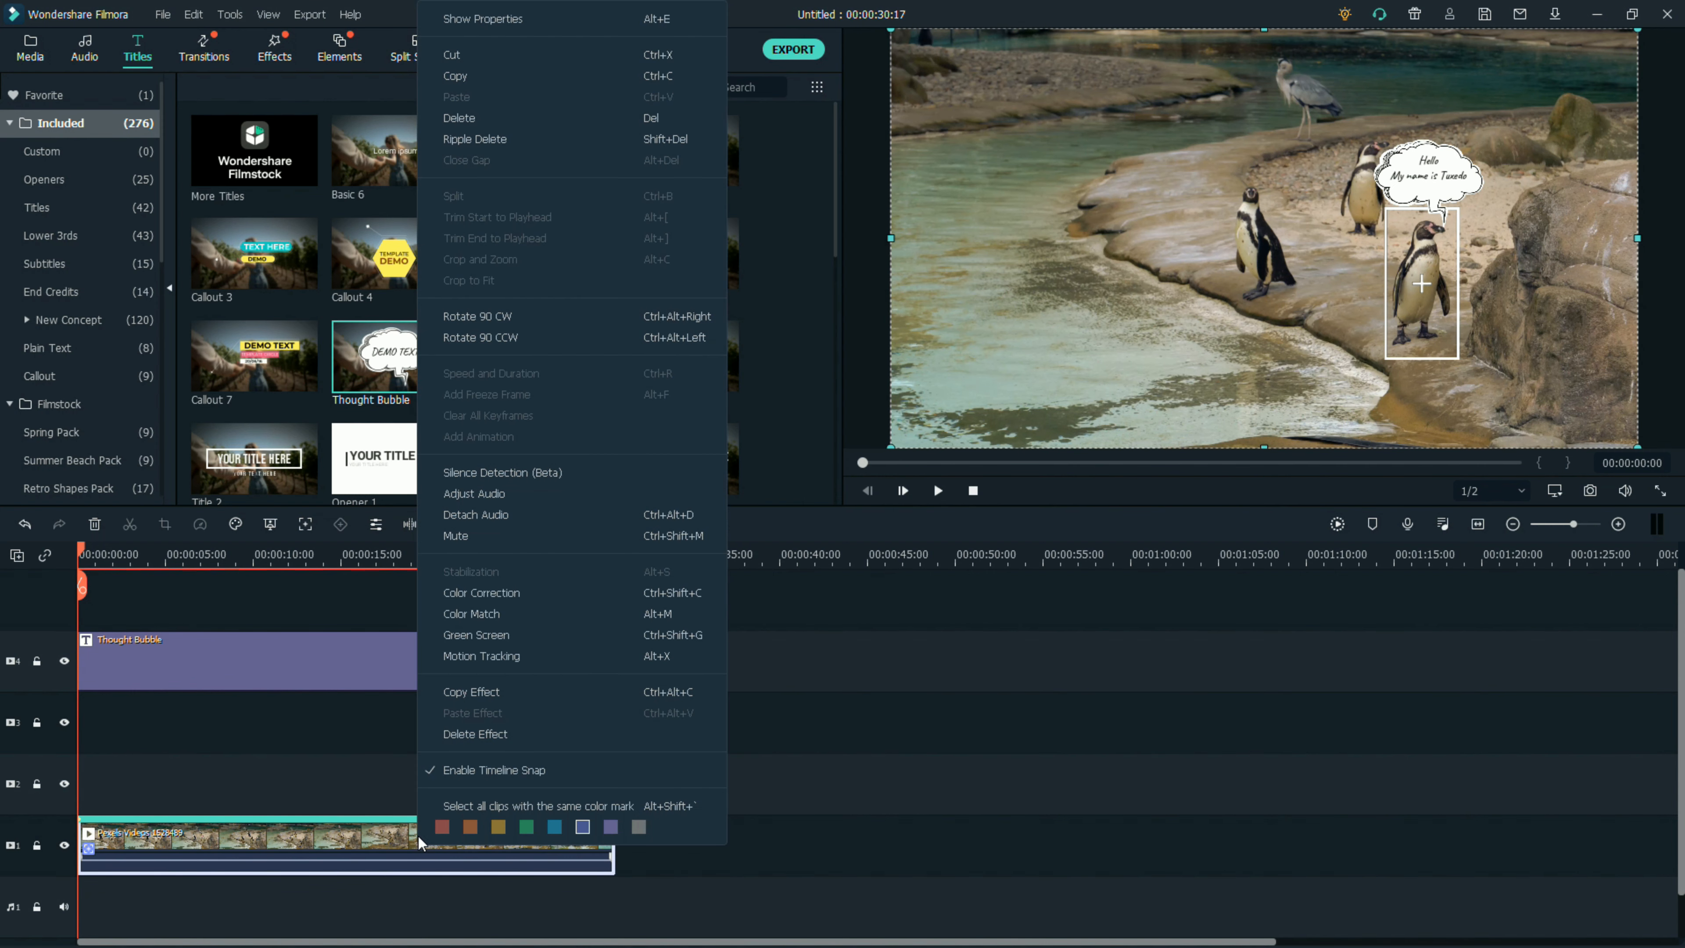
left_click(469, 655)
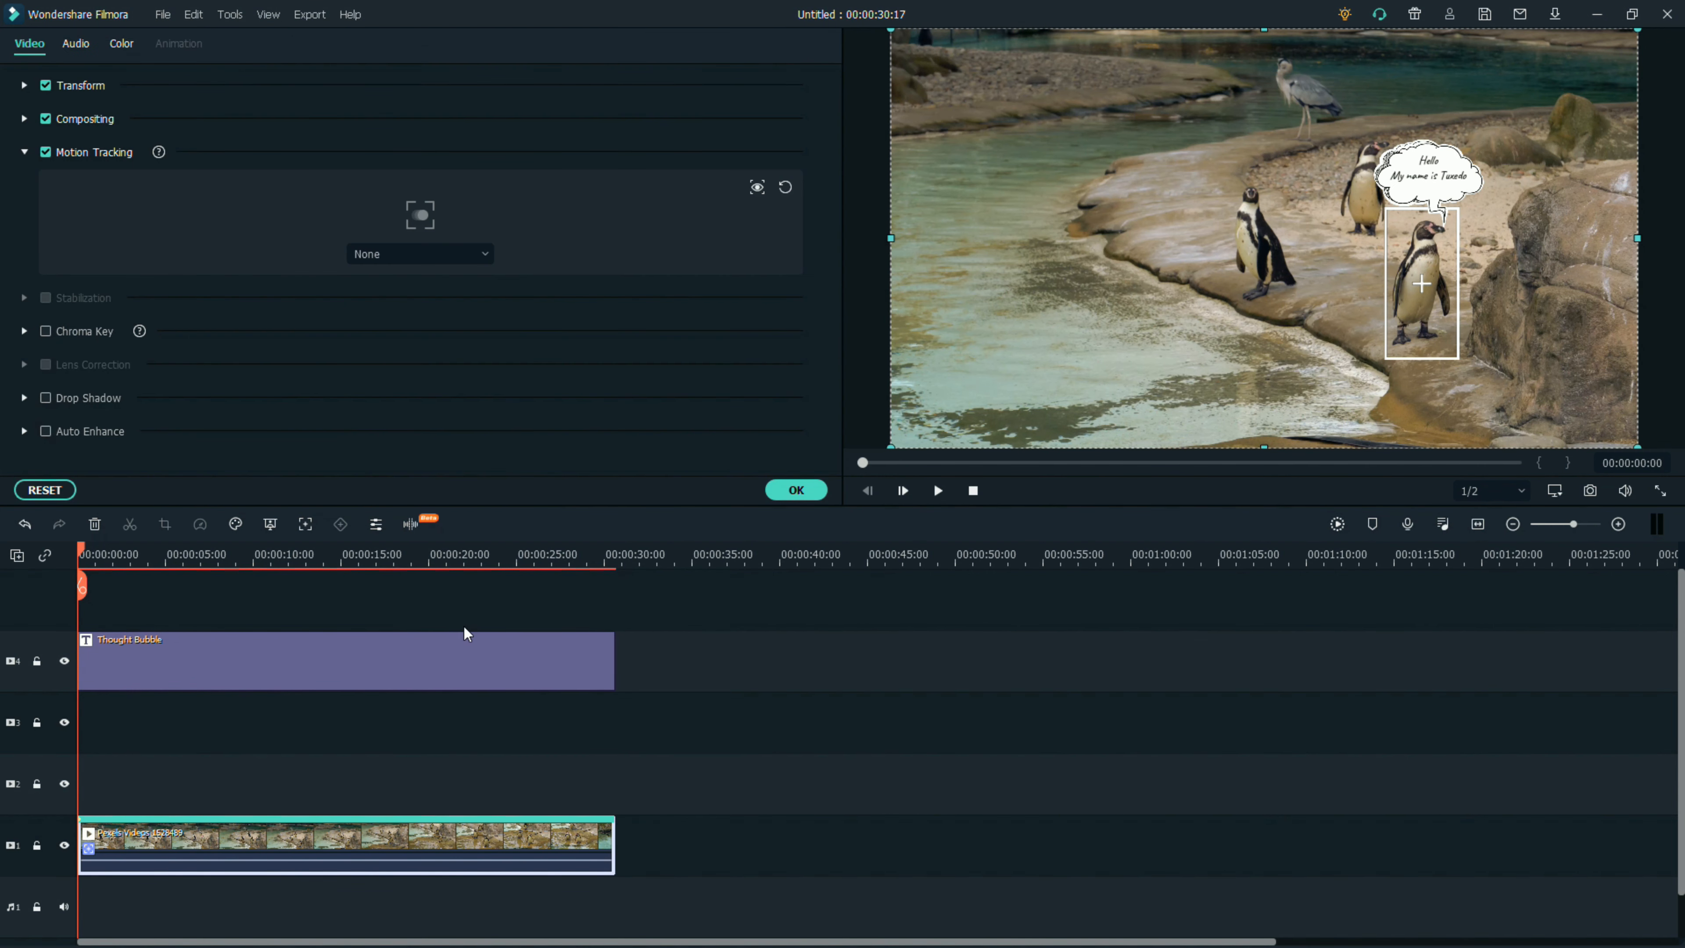
left_click(483, 258)
left_click(417, 317)
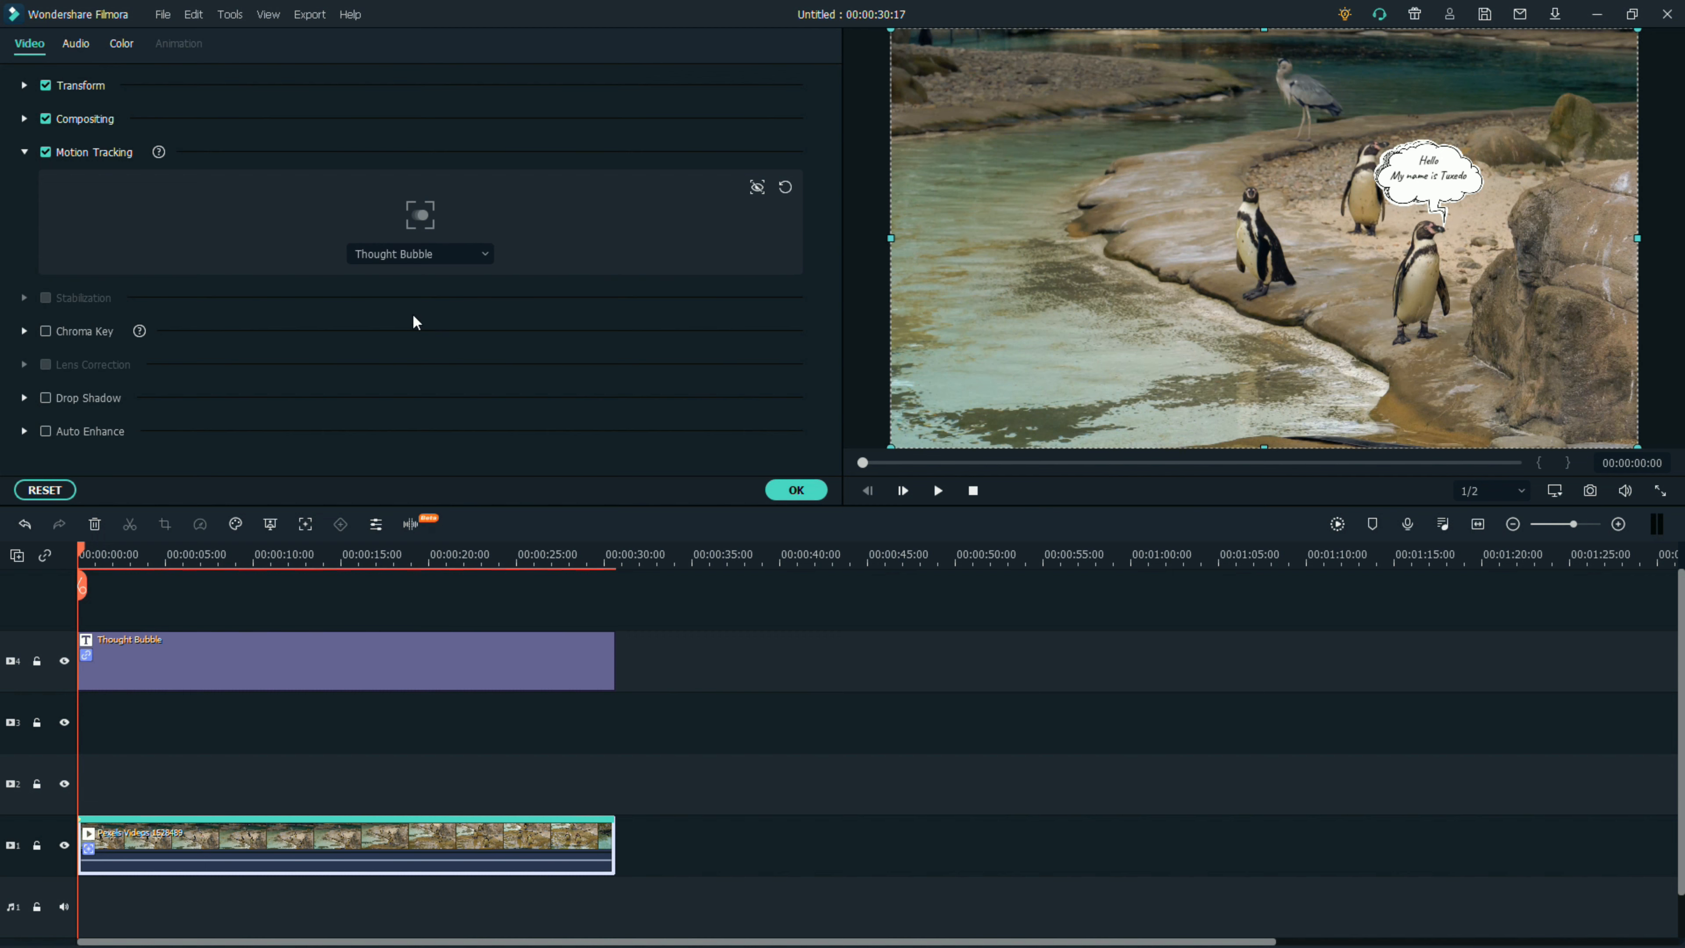
left_click(801, 496)
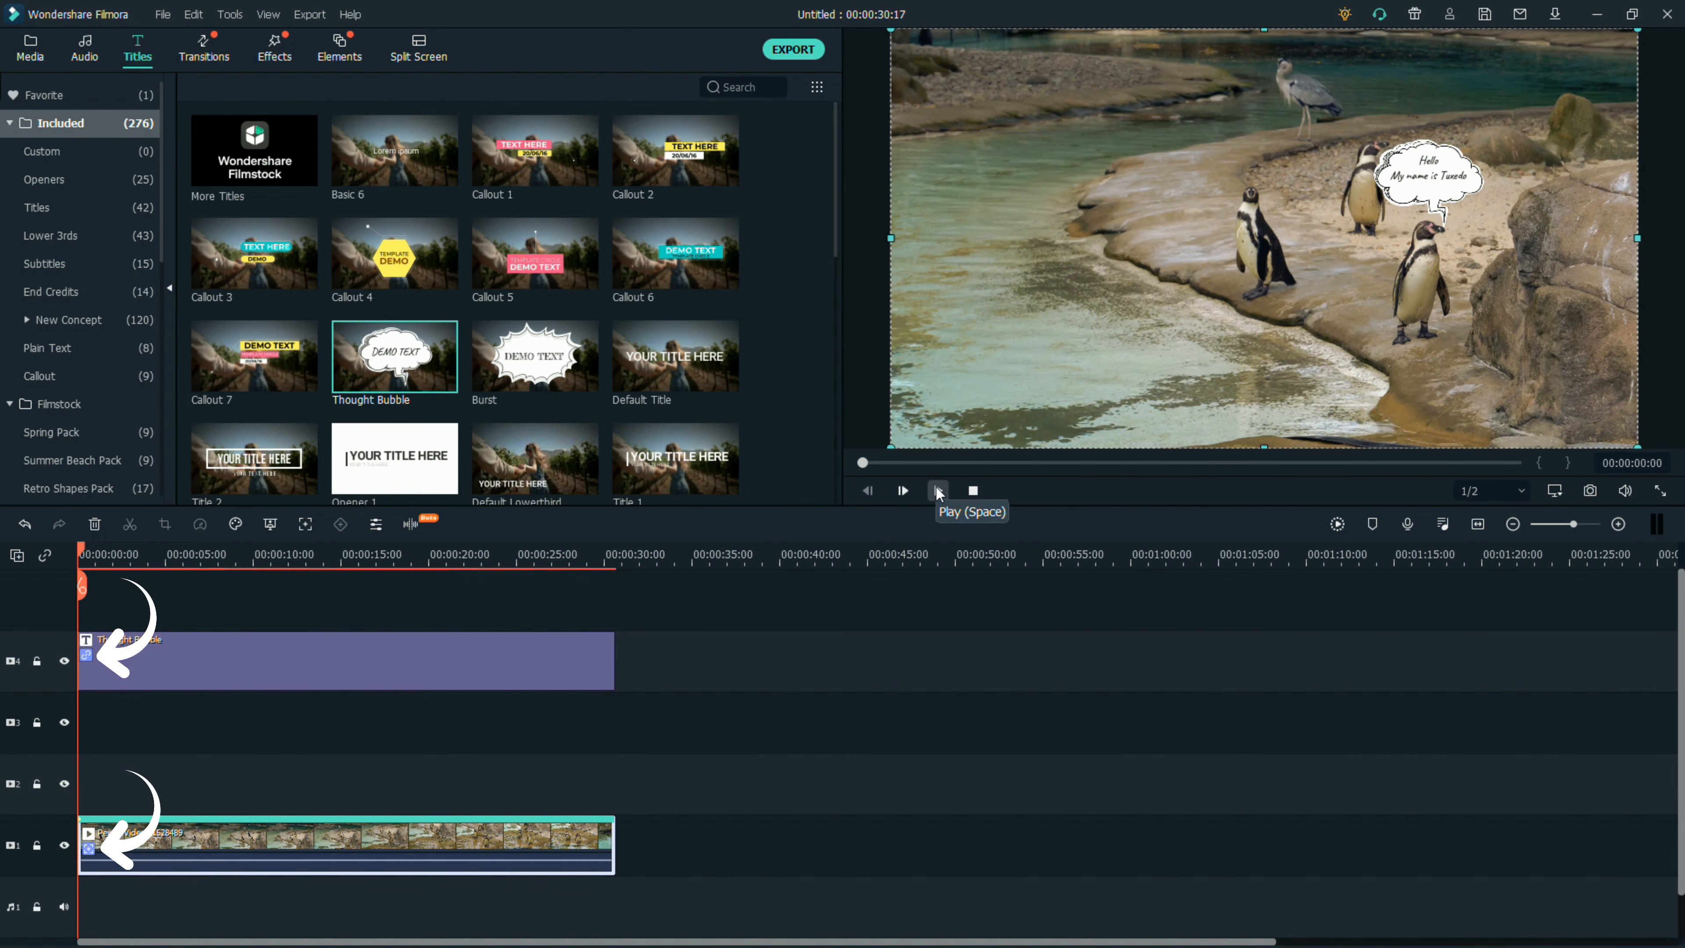
left_click(938, 491)
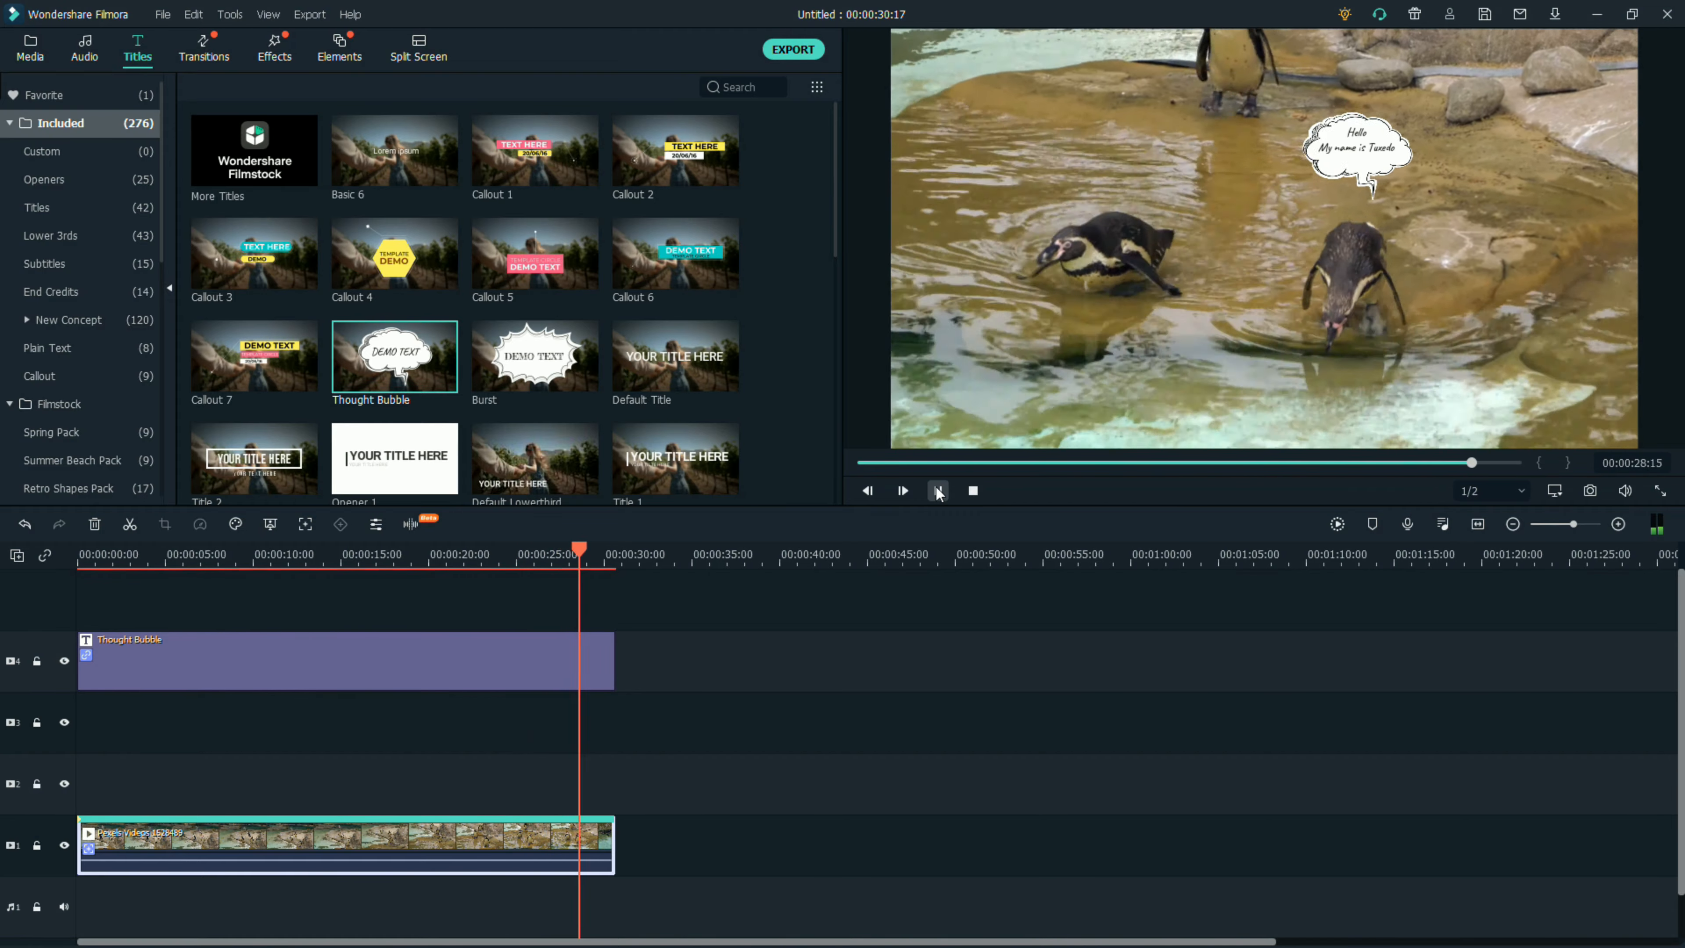
left_click_drag(605, 564, 78, 564)
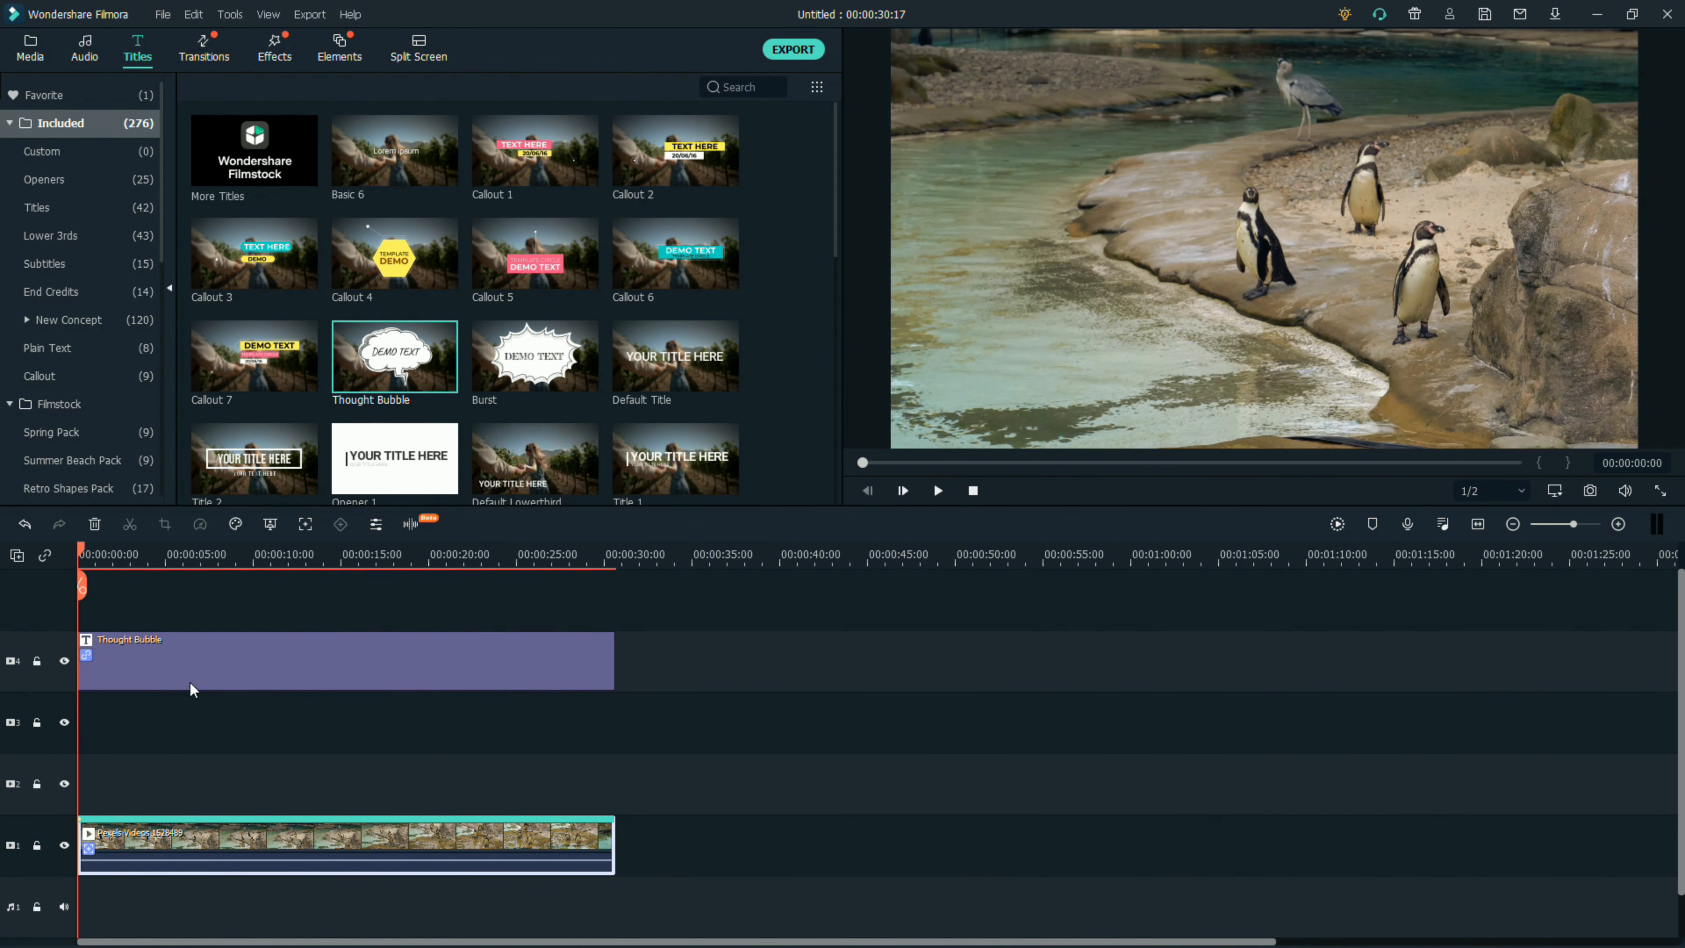
Hide and lock both the tracked penguin video's track and the Thought Bubble title's track.
left_click(64, 847)
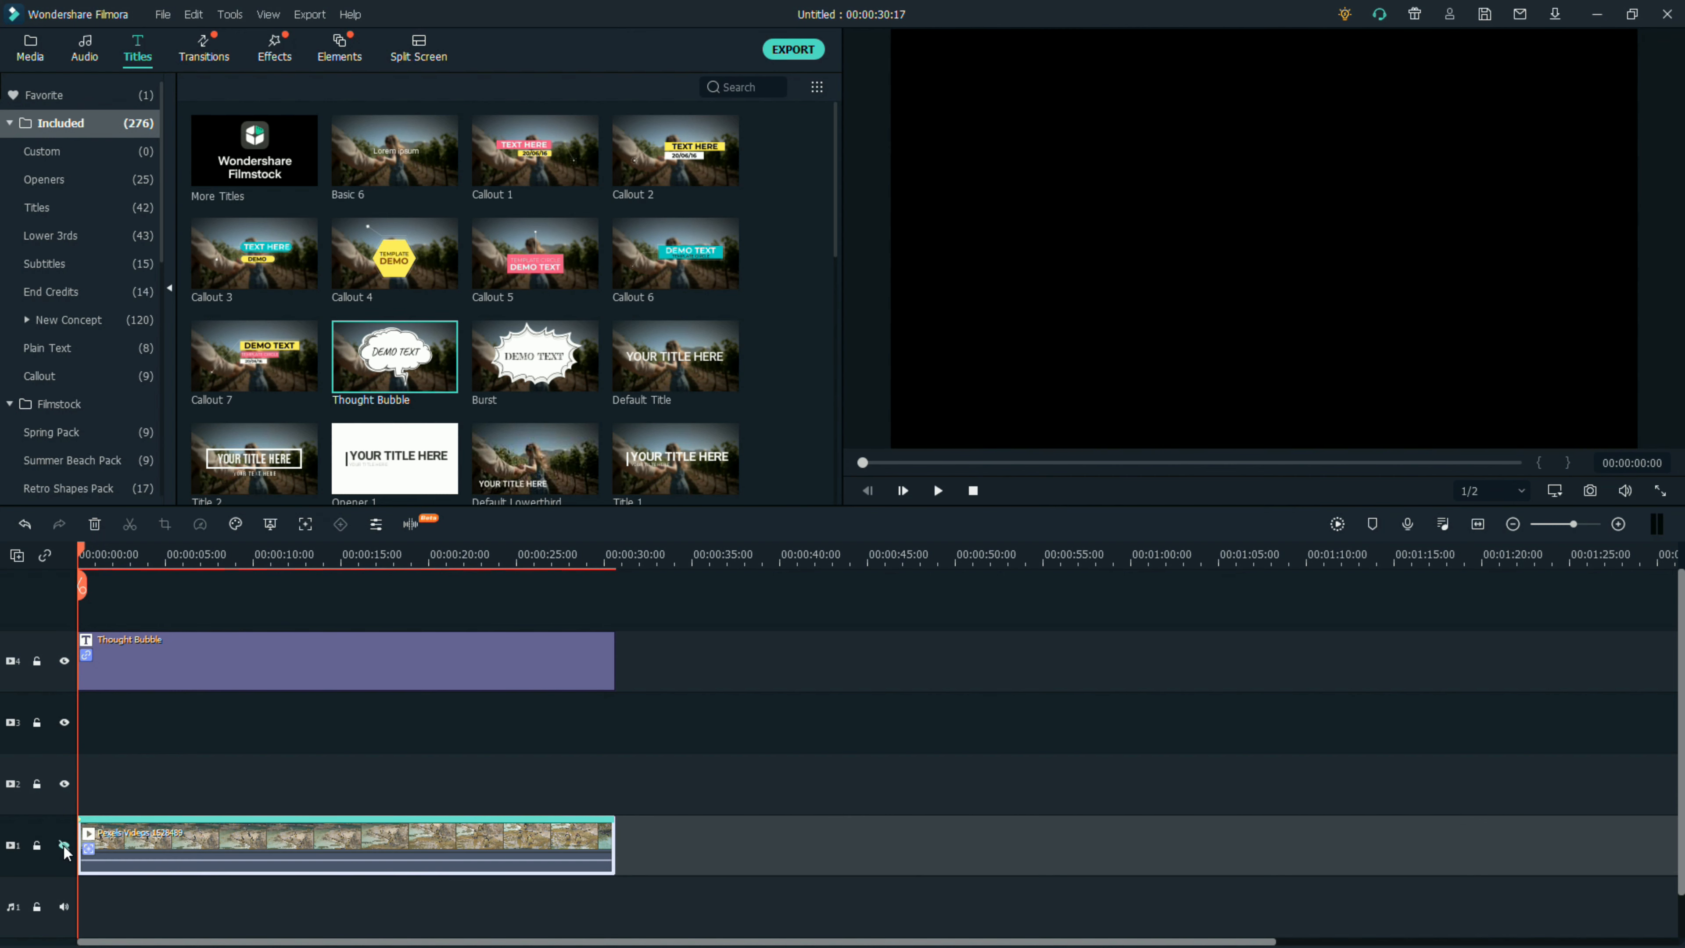
left_click(37, 847)
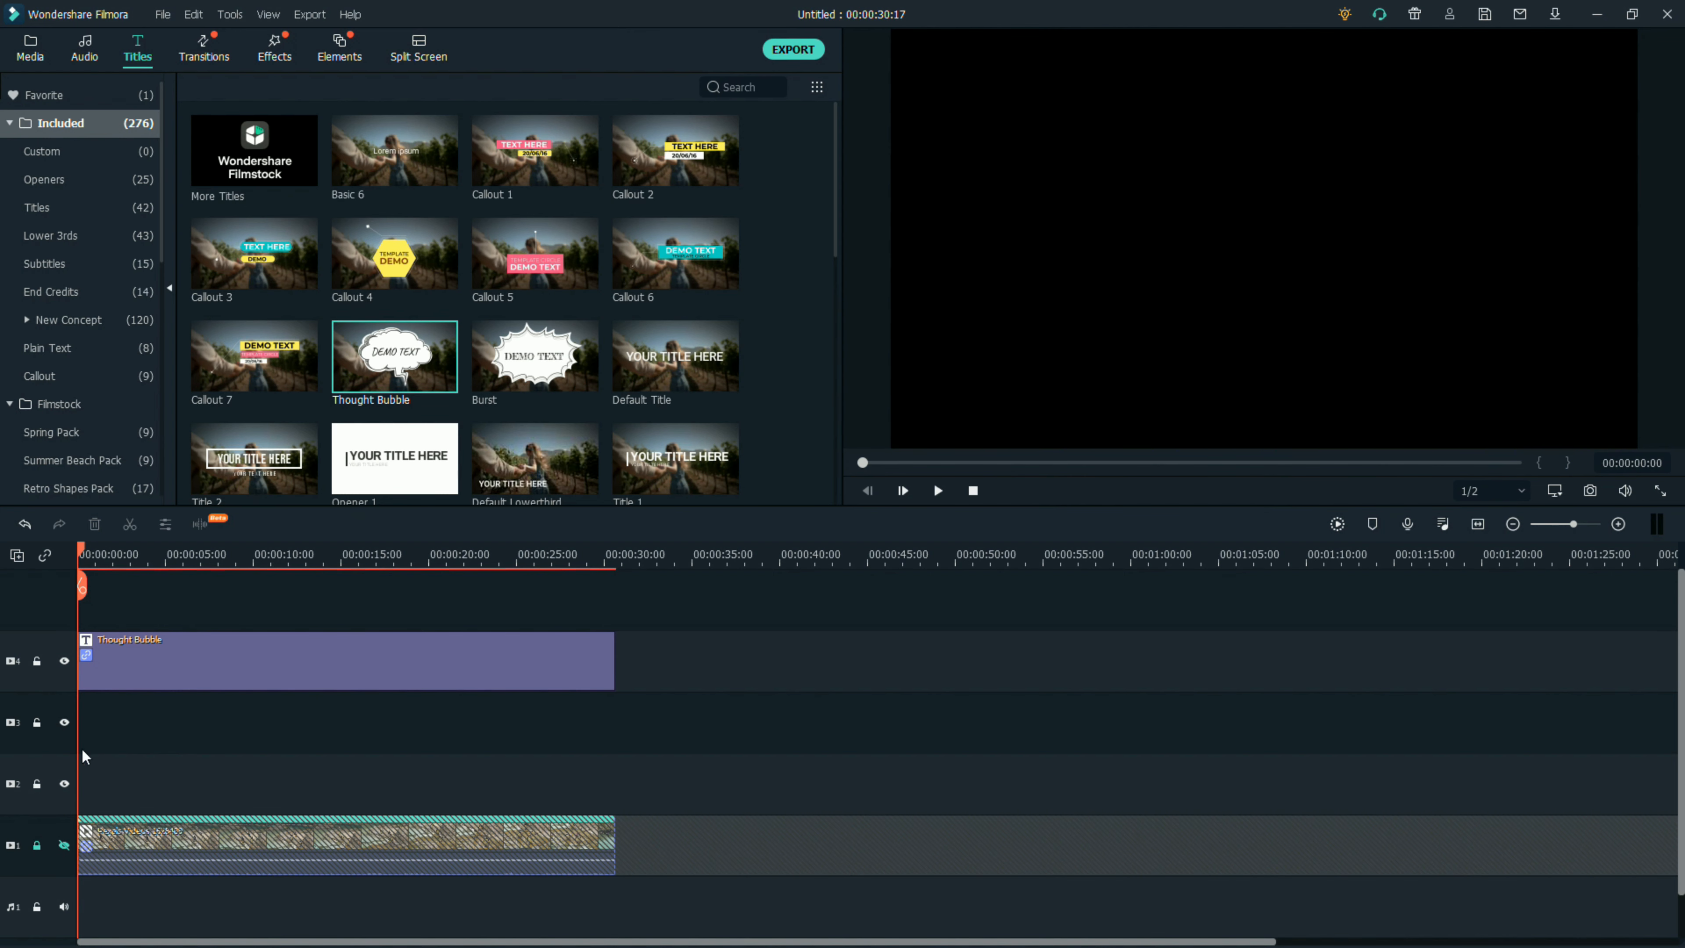
left_click(64, 662)
left_click(37, 662)
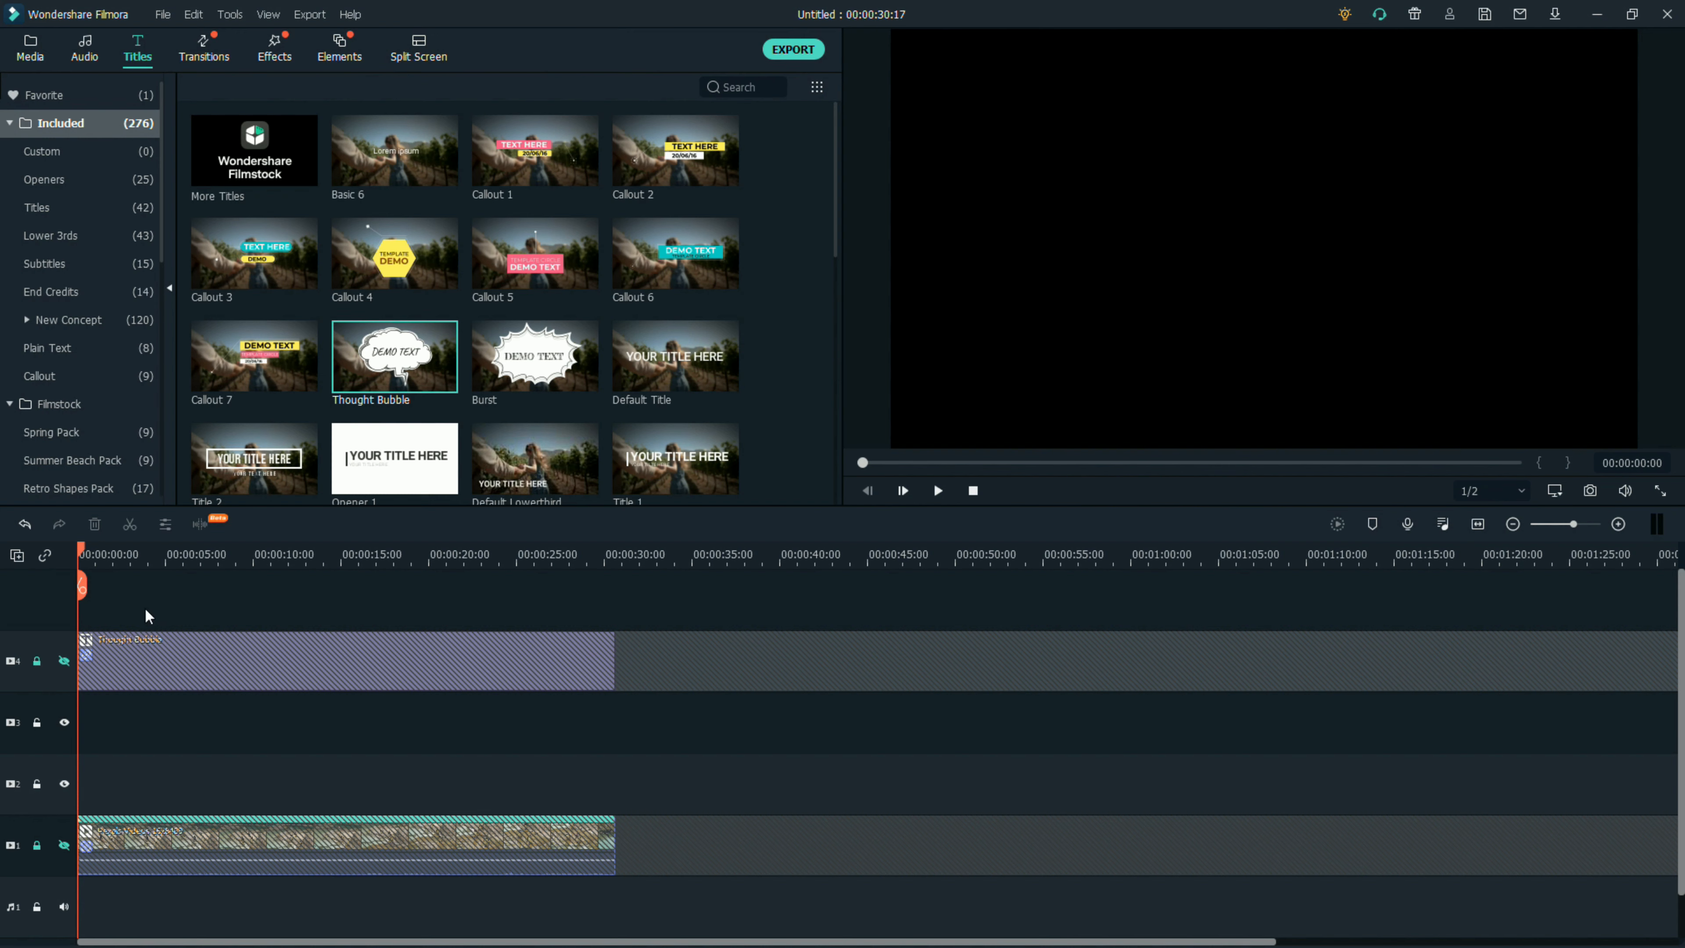
Place the Pexels Videos 1528489 clip from the project media at the start of video track 2.
left_click(30, 61)
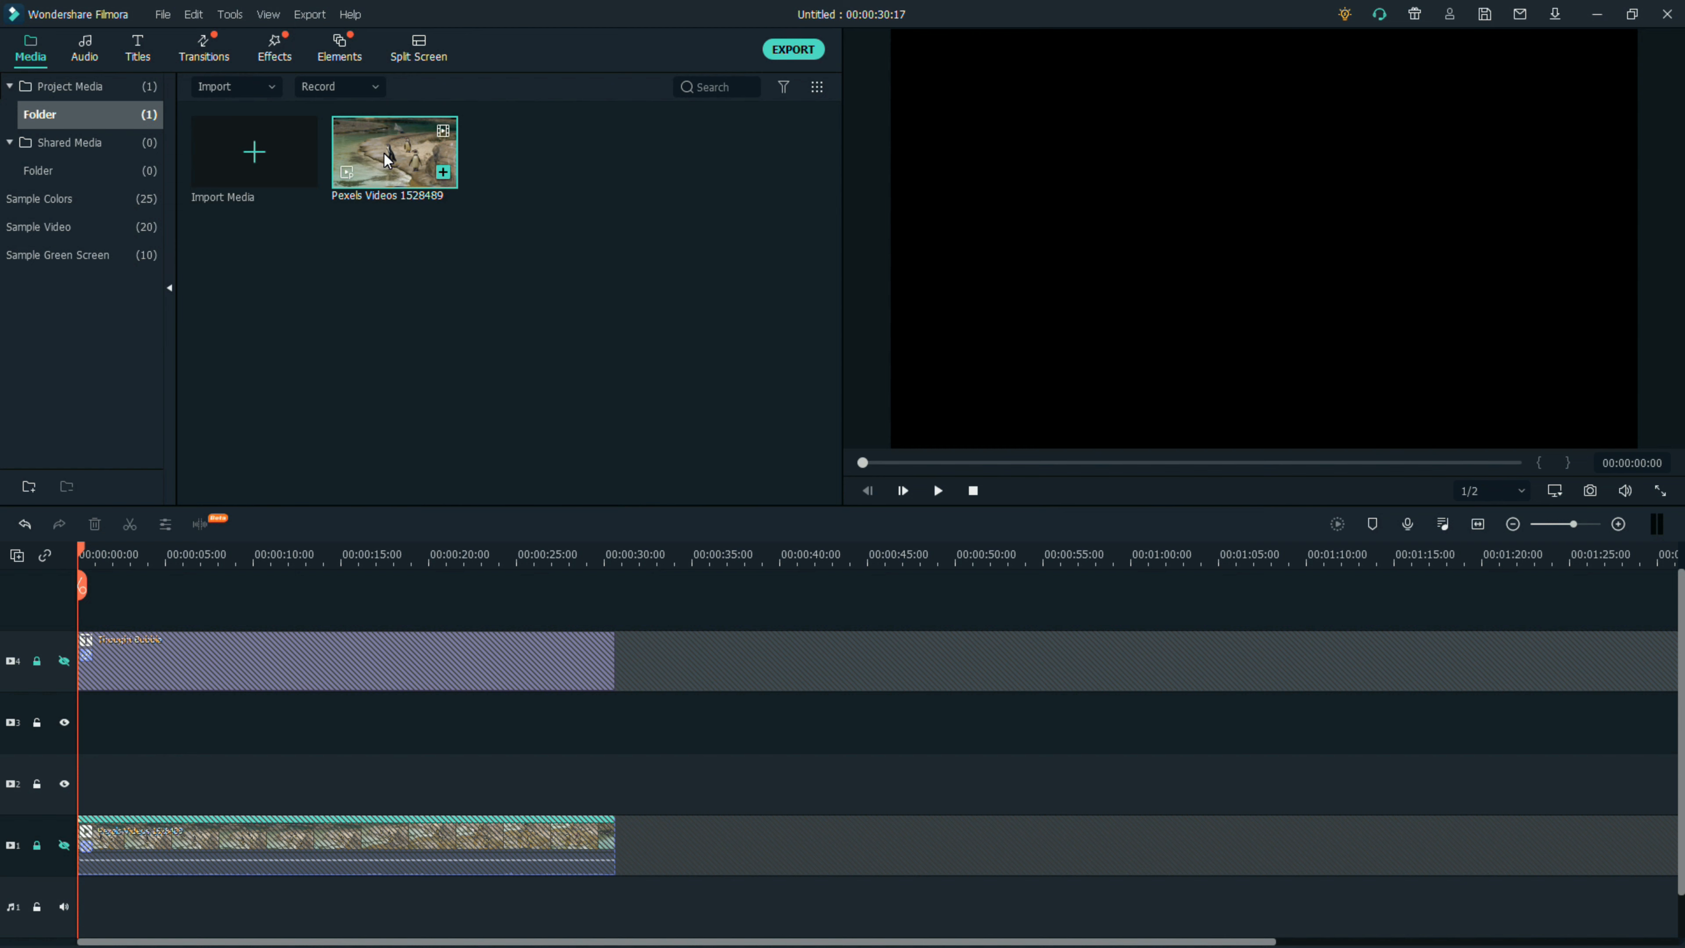
left_click_drag(382, 153, 95, 785)
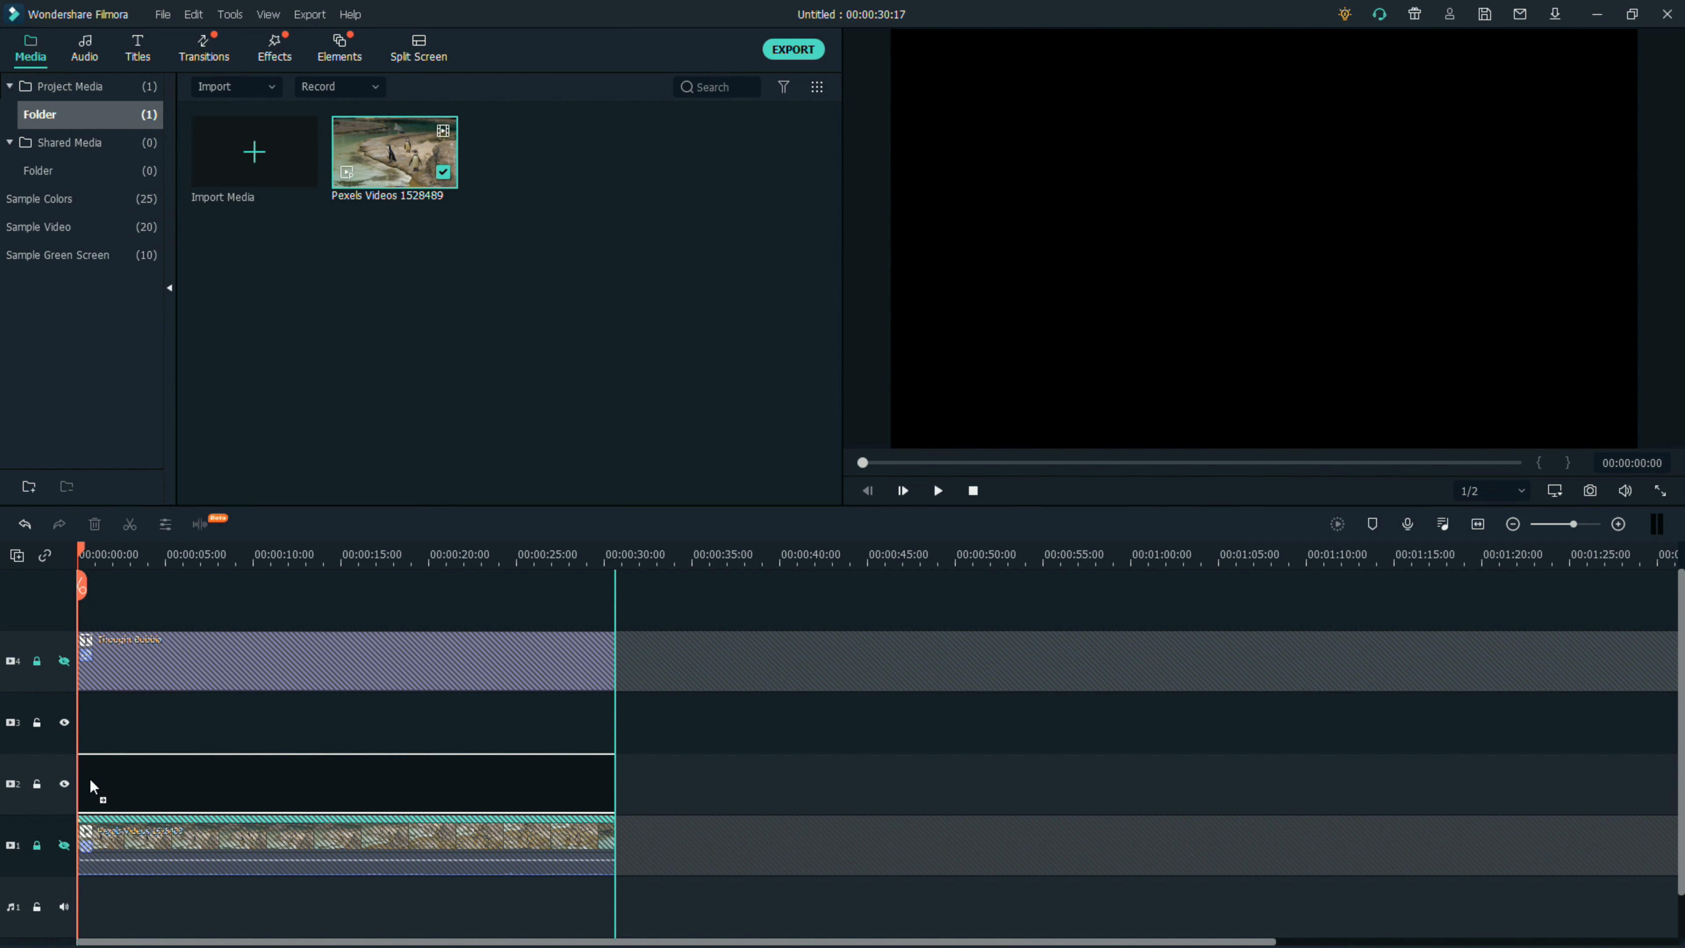
left_click_drag(91, 786, 91, 786)
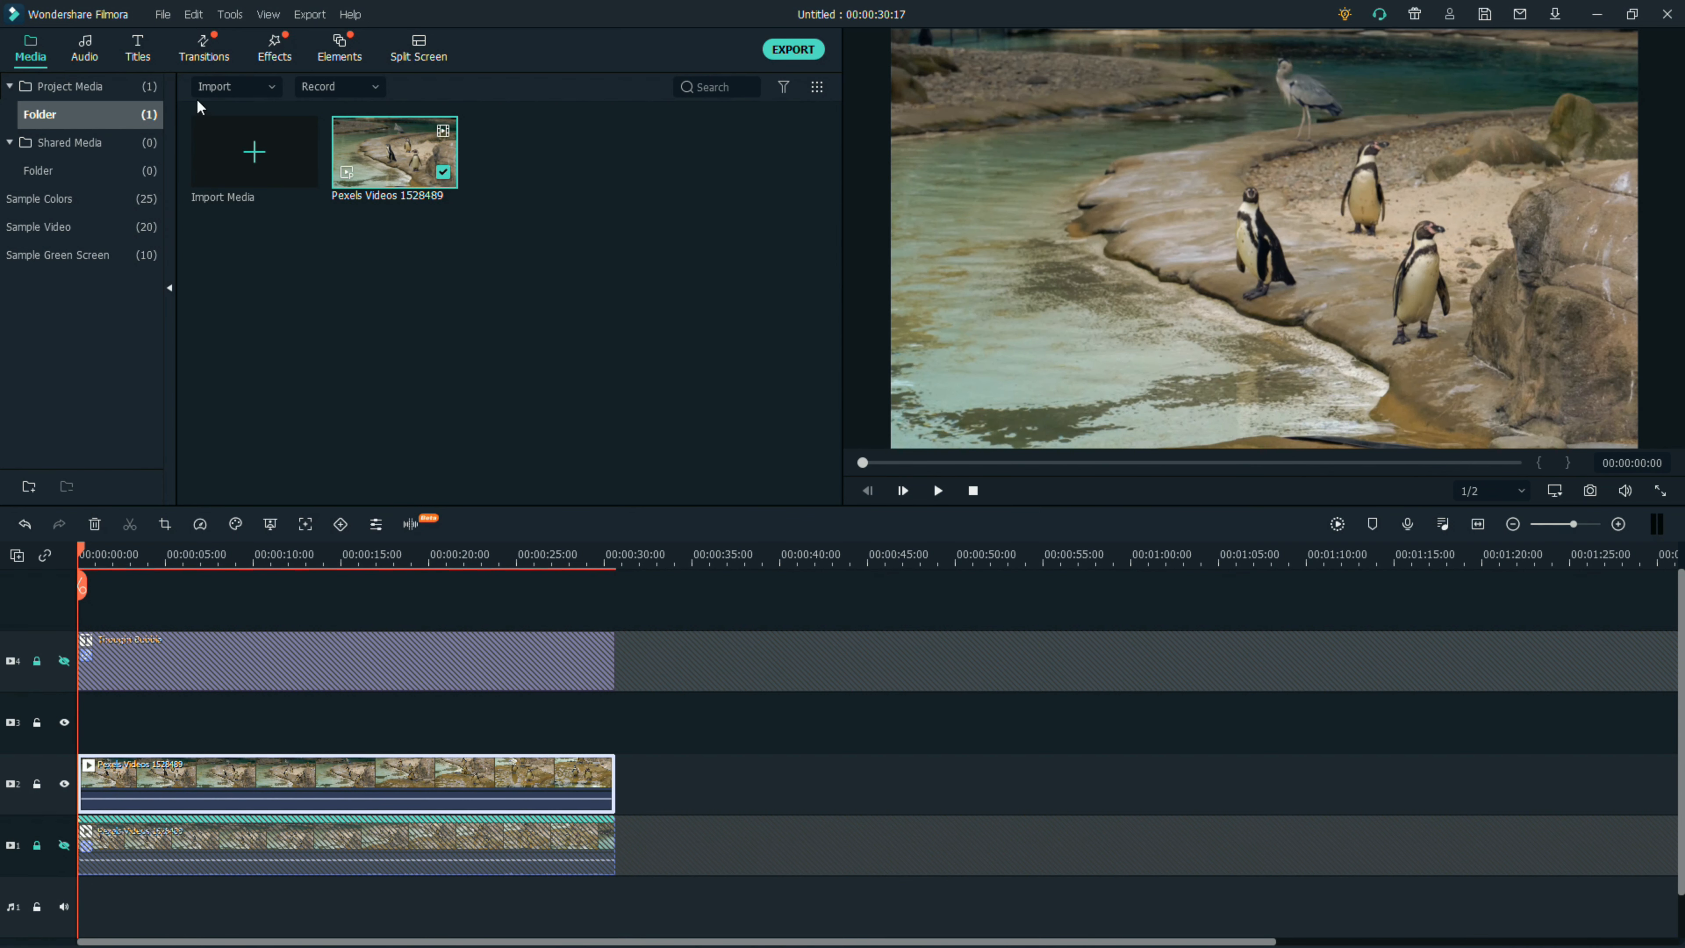
Add a second Thought Bubble title on a new top track and extend it to the end of the video clip.
left_click(136, 56)
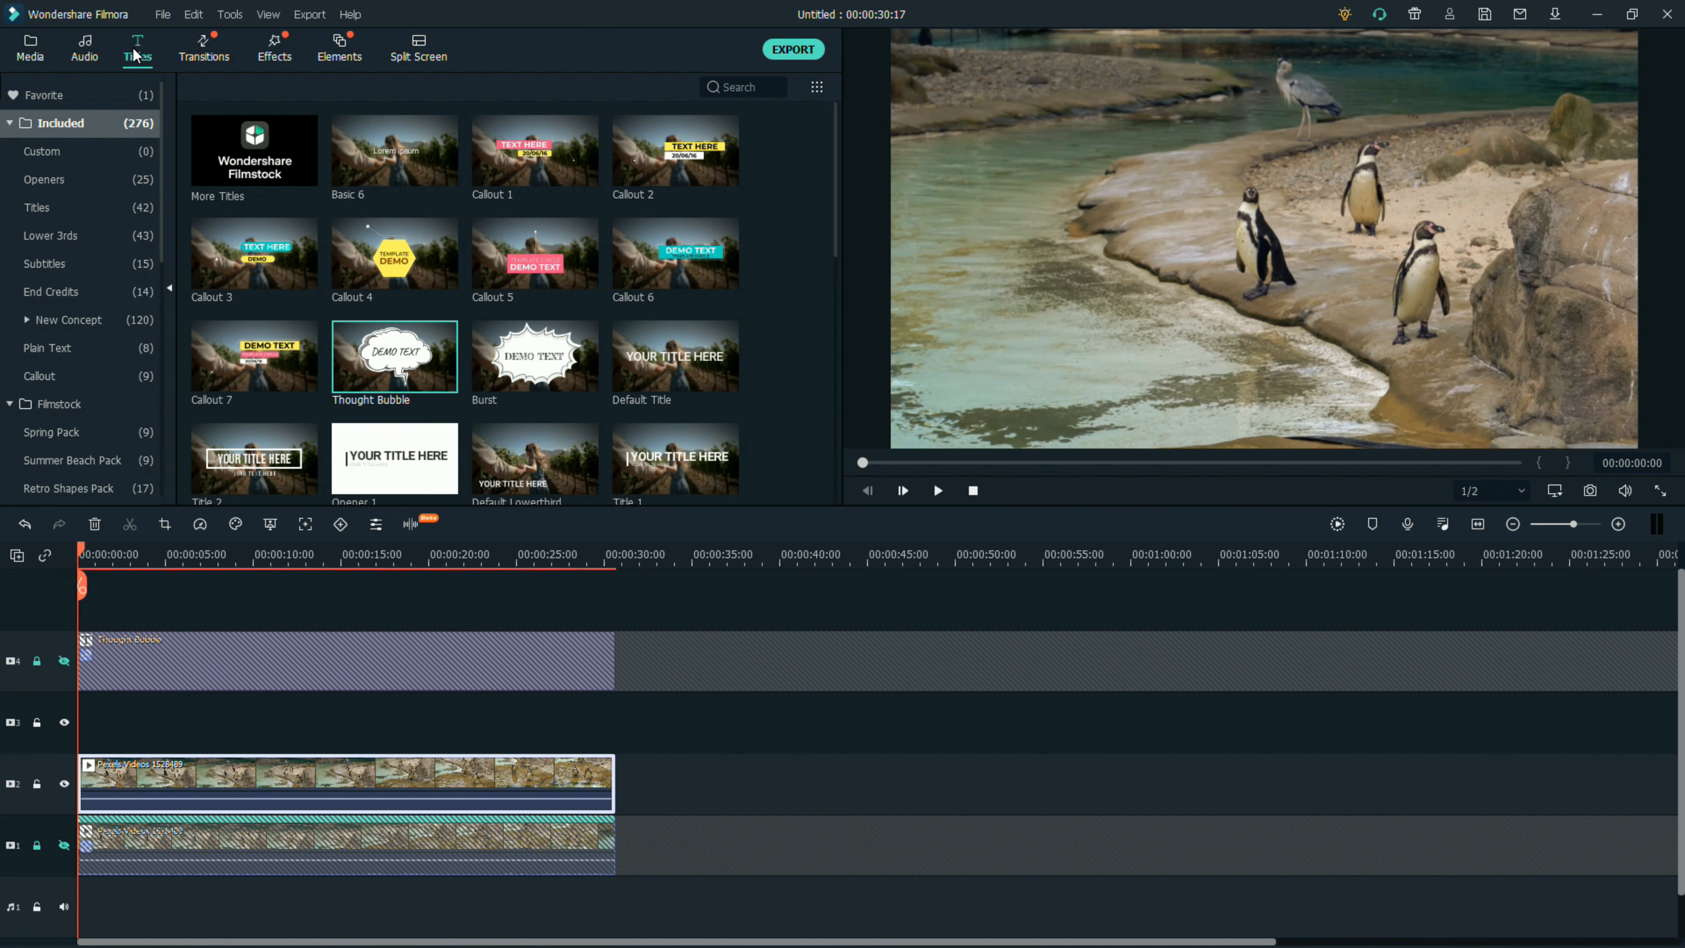
left_click_drag(358, 381, 86, 615)
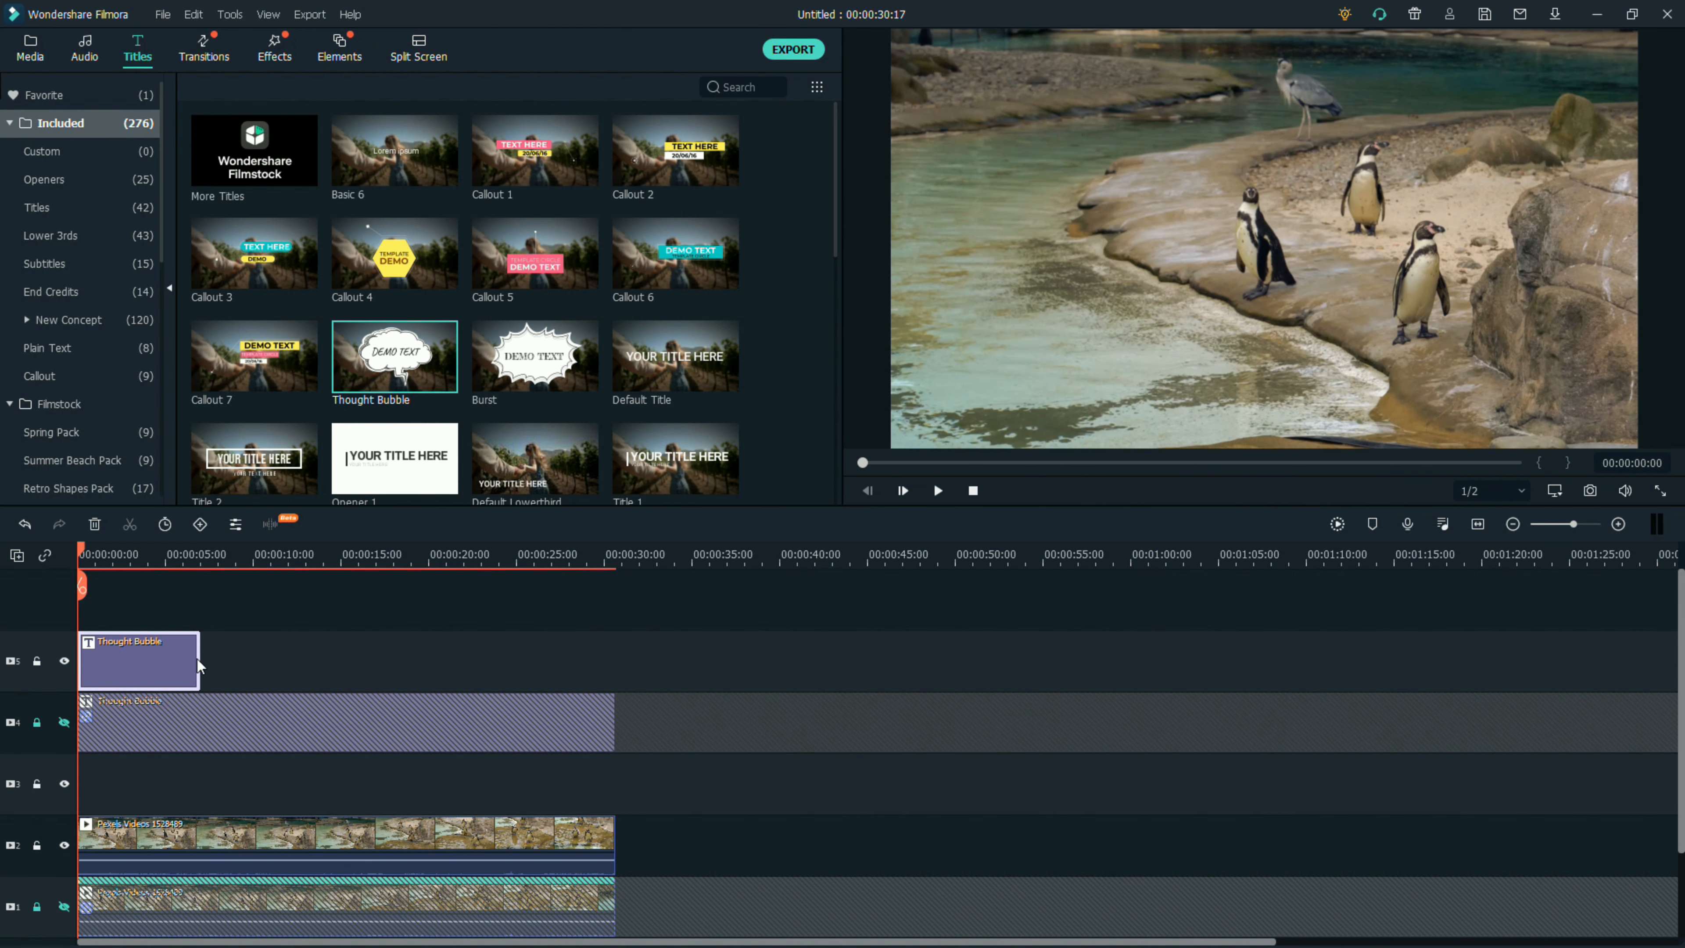
left_click_drag(201, 659, 619, 665)
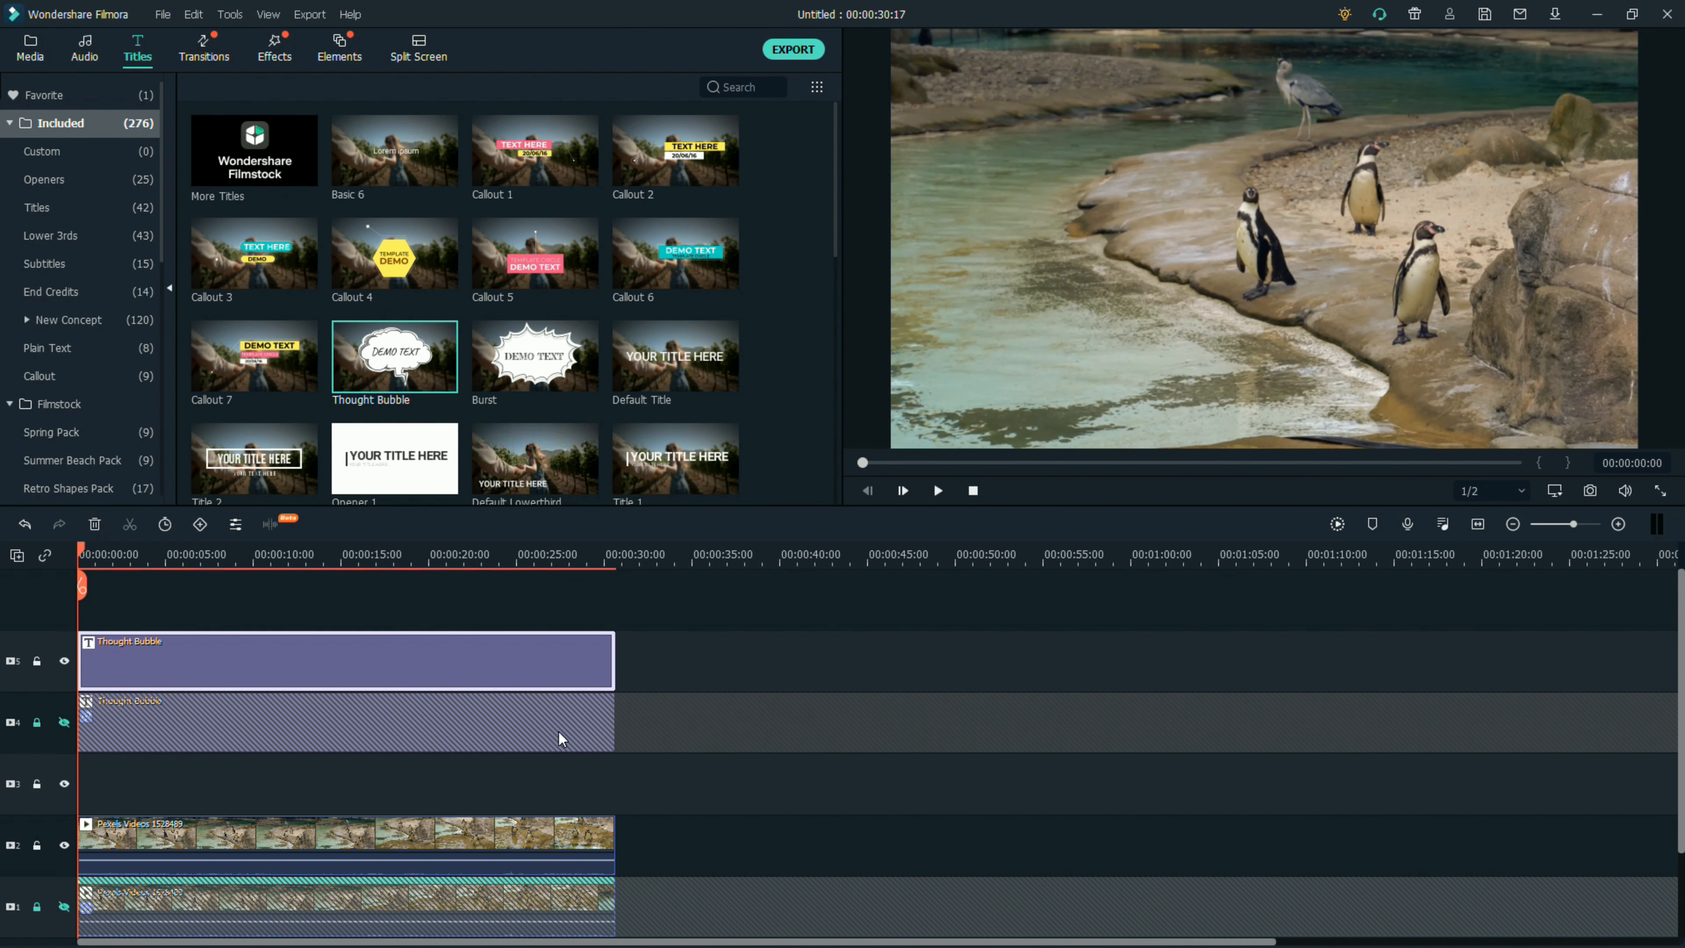
Lock and hide the track holding the second Thought Bubble title.
scroll(401, 624, "down", 1)
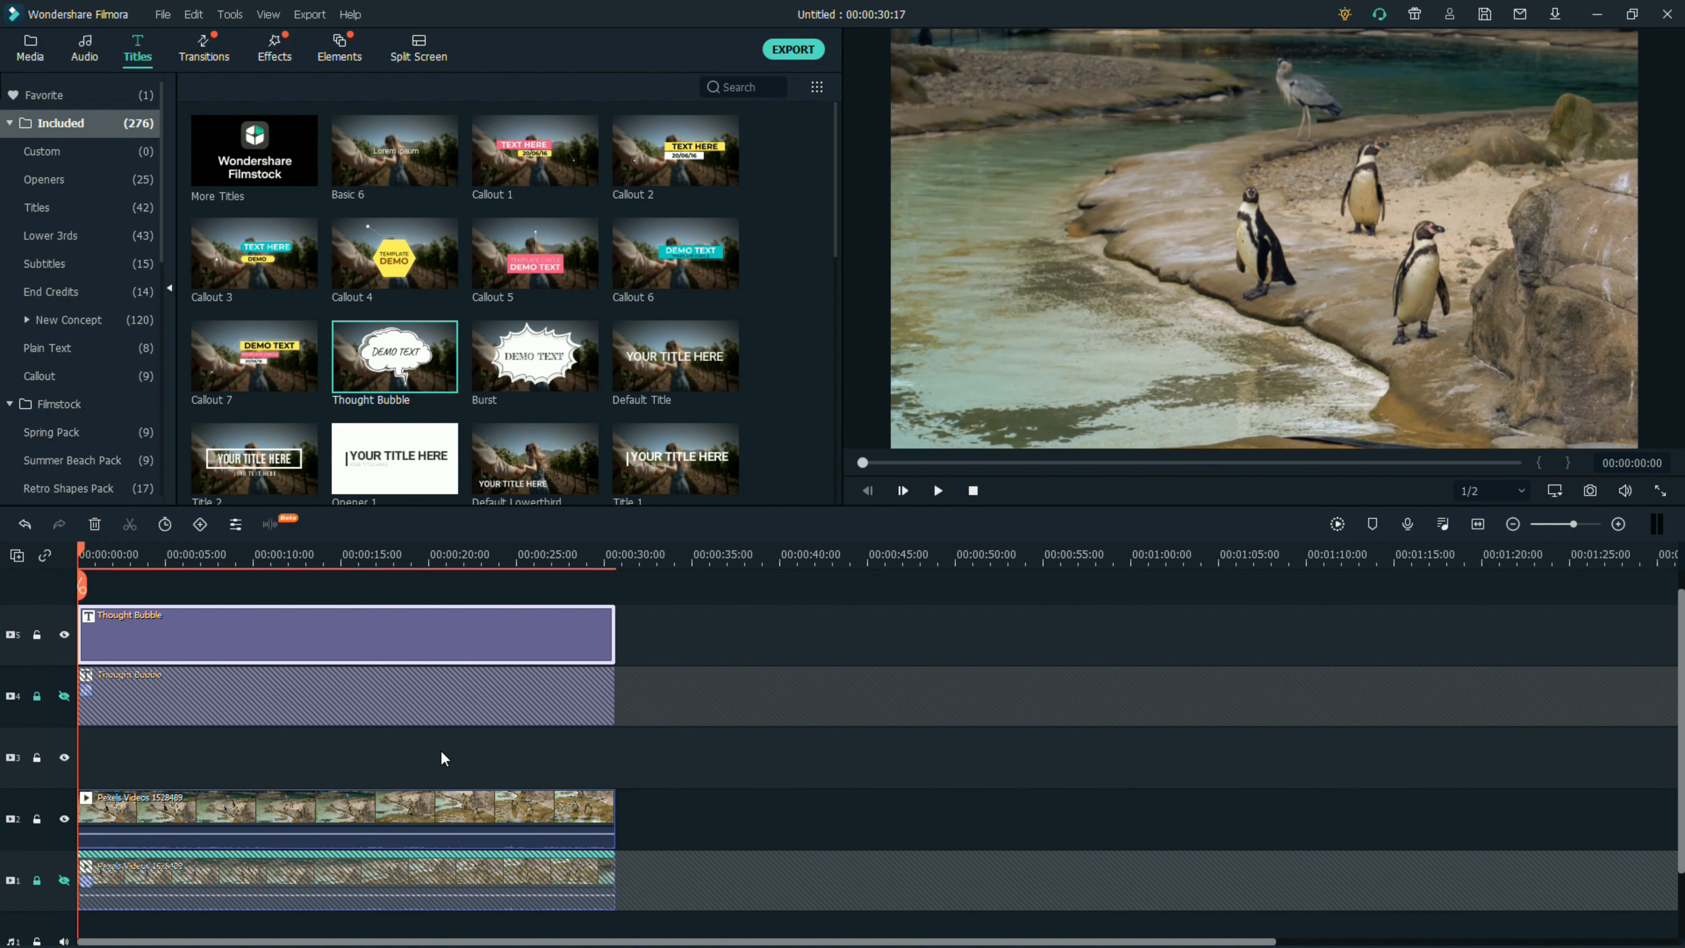
scroll(394, 742, "down", 1)
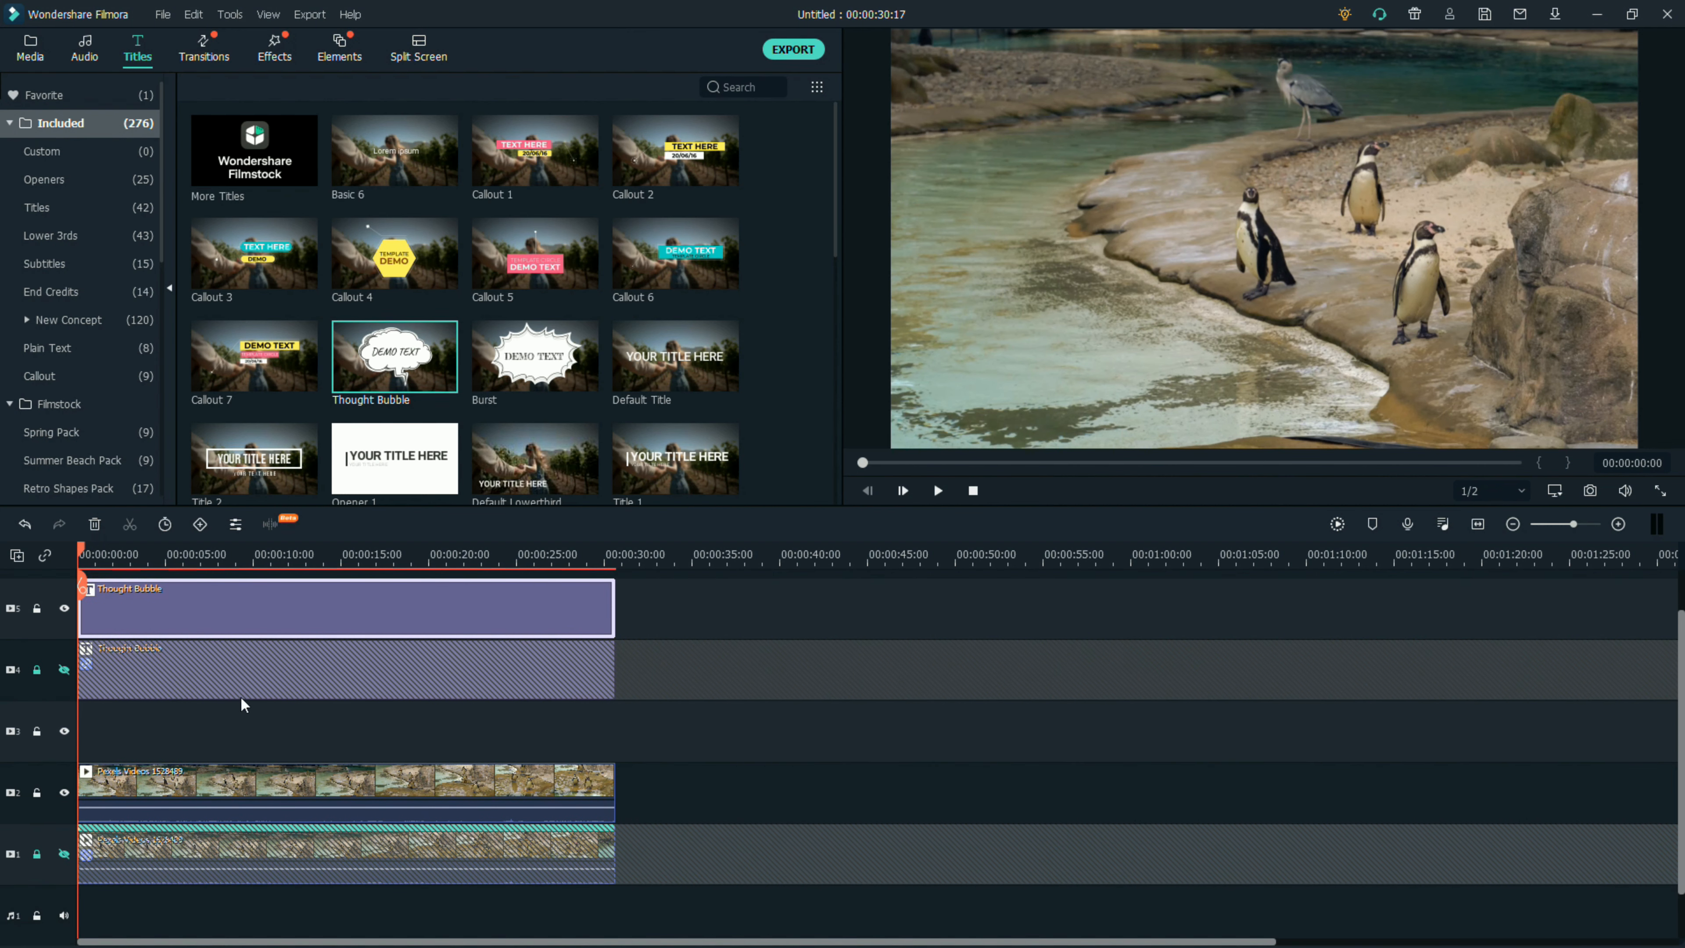
left_click(37, 608)
left_click(64, 611)
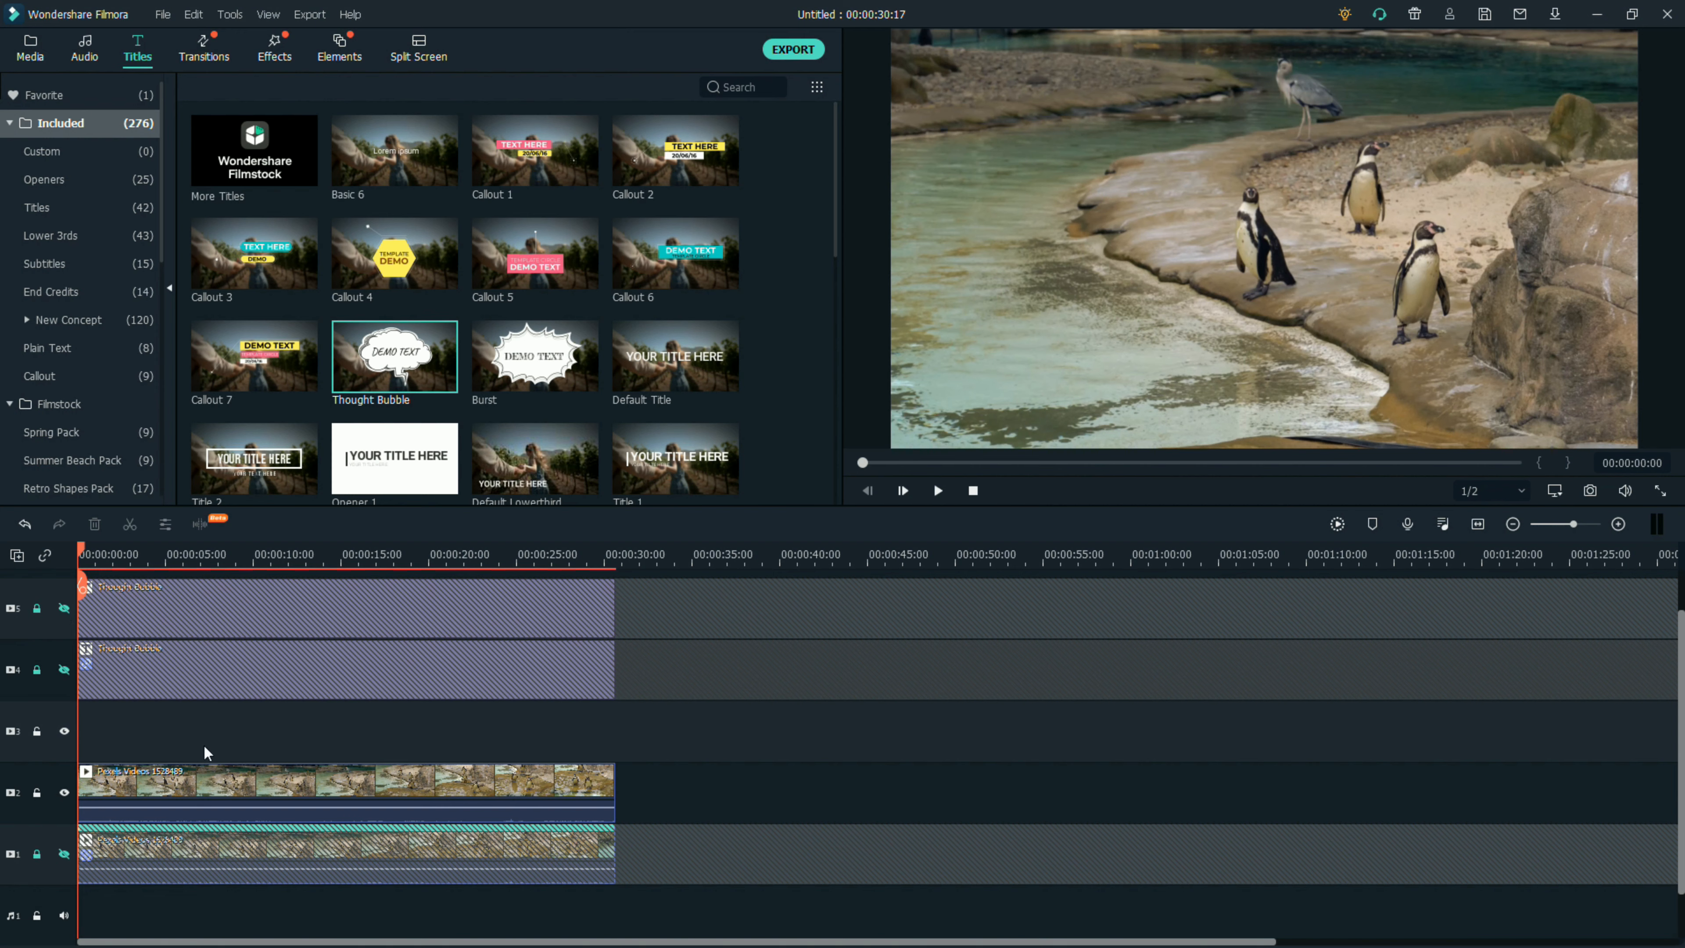
Motion-track the penguin standing nearest the water in the track 2 clip, fitting the tracking box around its body.
left_click(198, 786)
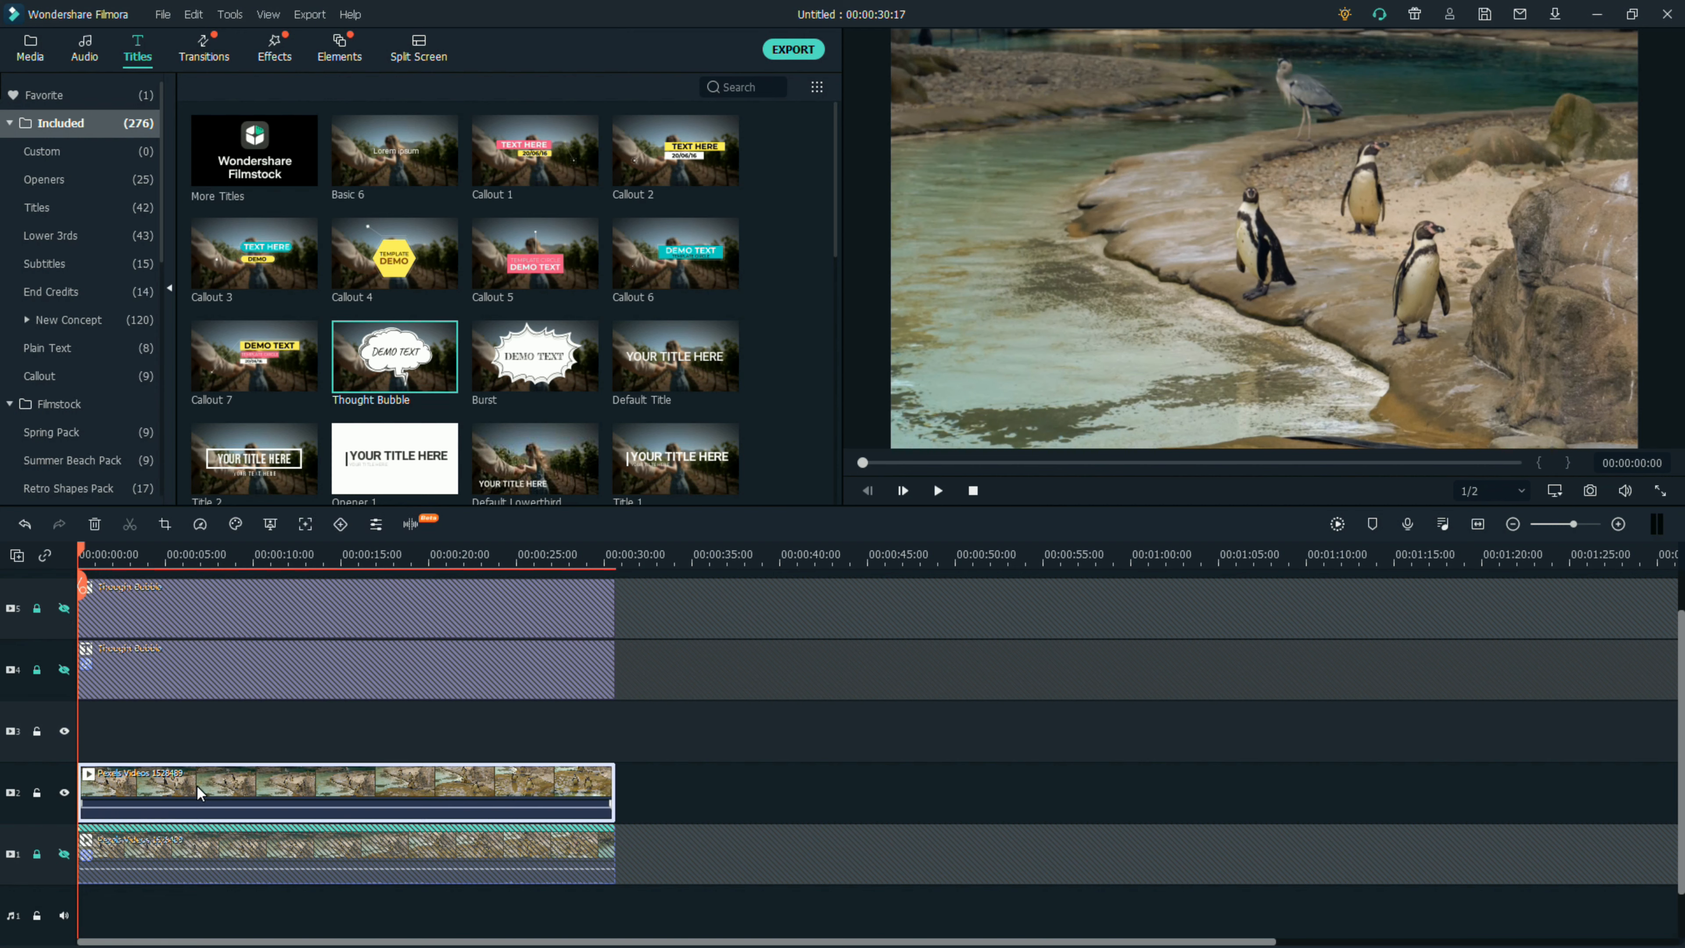
right_click(196, 785)
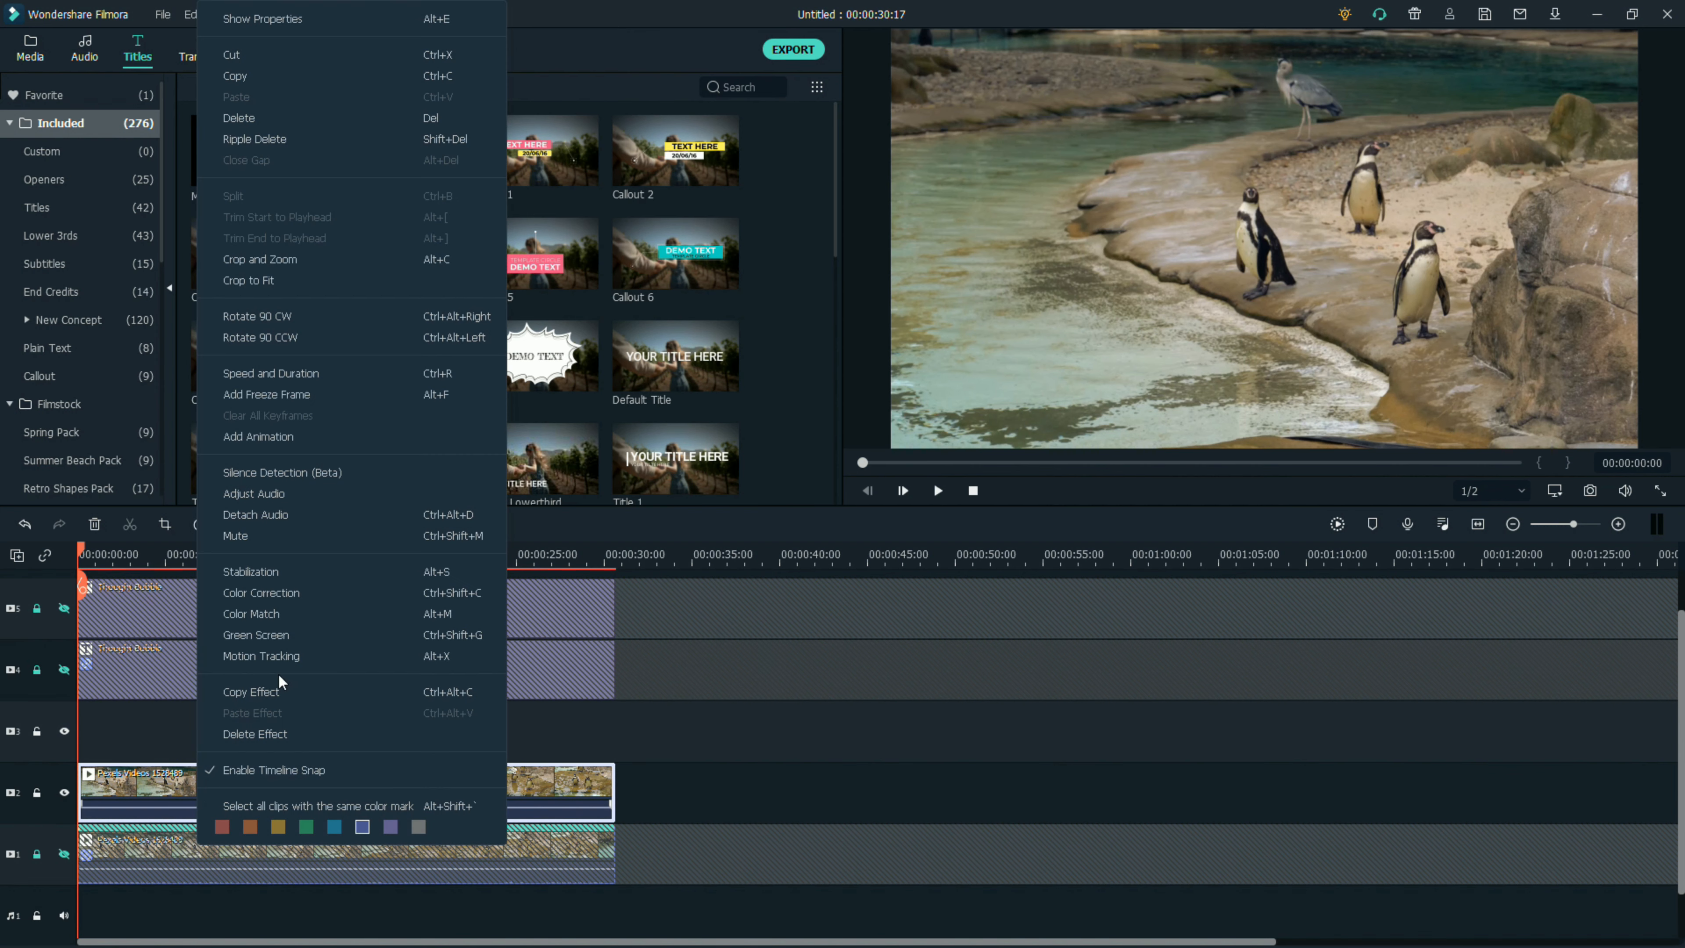
left_click(280, 657)
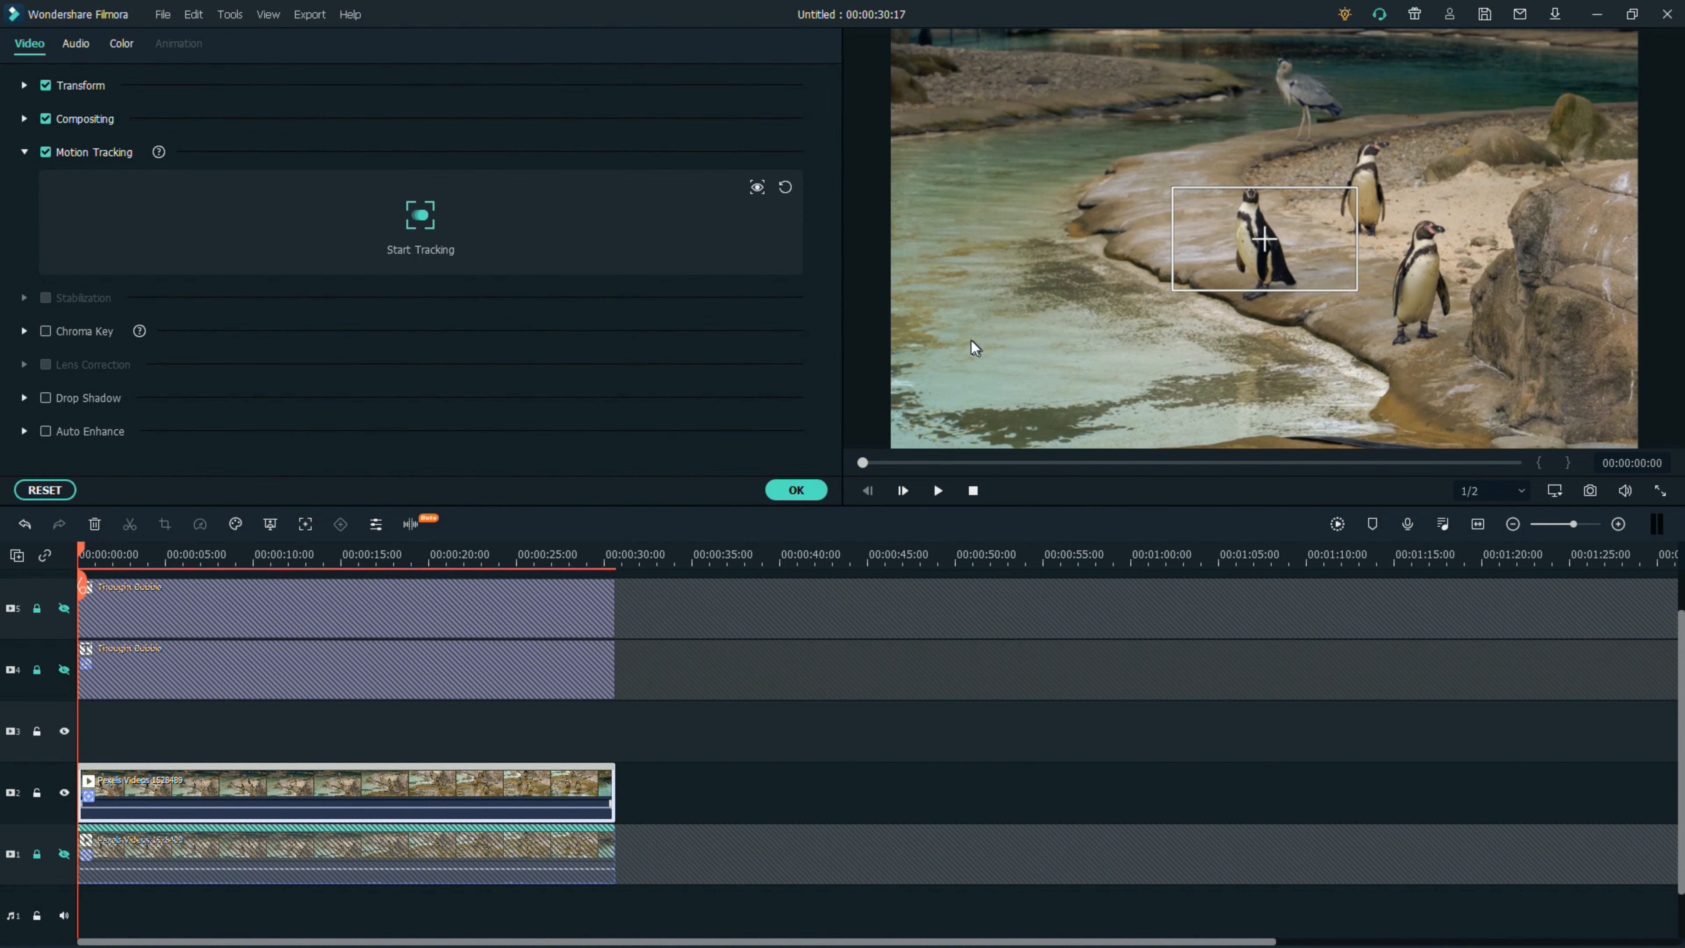
left_click_drag(1359, 234, 1255, 251)
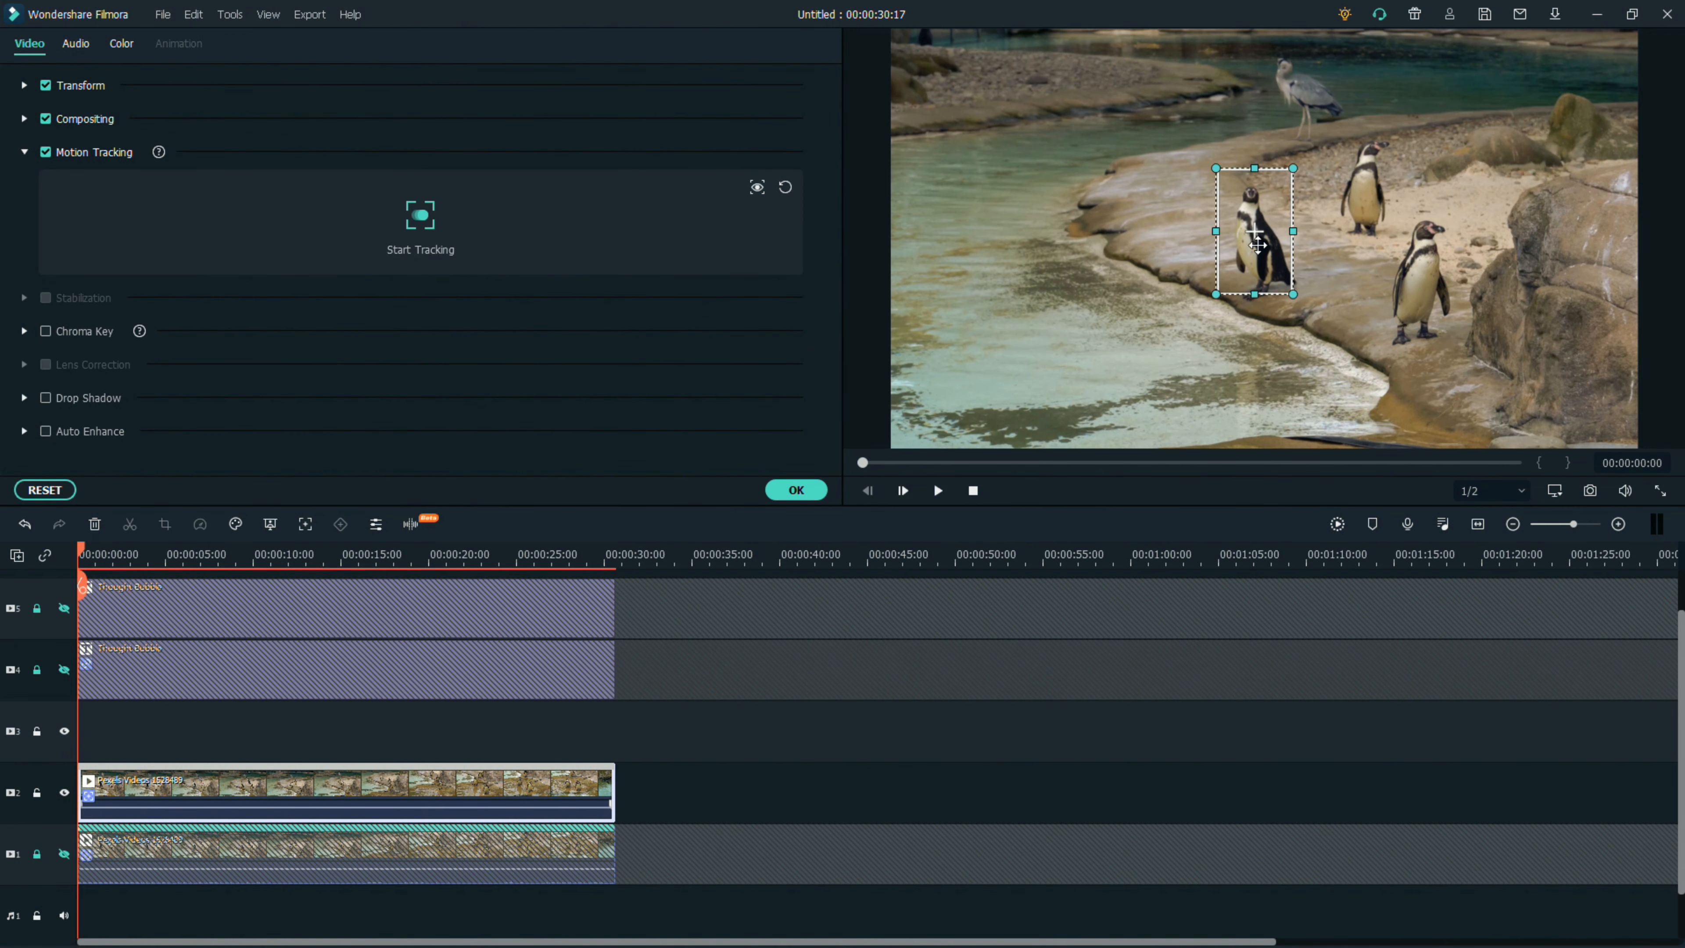
left_click(418, 217)
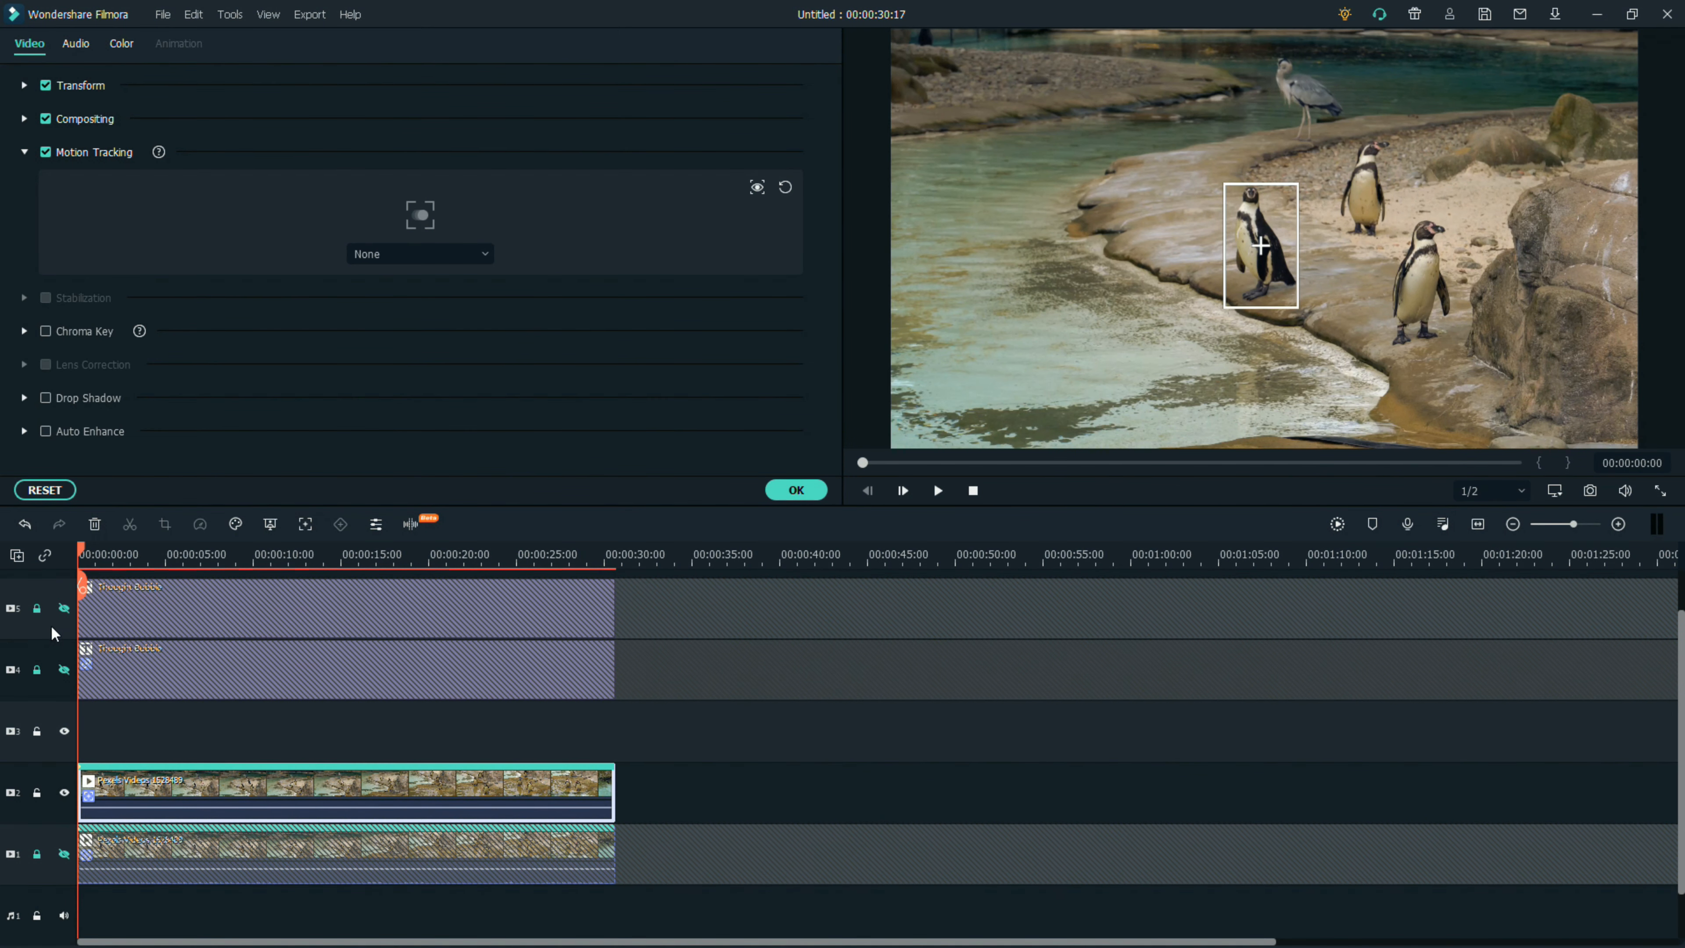
Make the second Thought Bubble editable and replace its text with center-aligned "Hi" and "My name is Fishy Breath" on two lines.
left_click(63, 608)
double_click(276, 603)
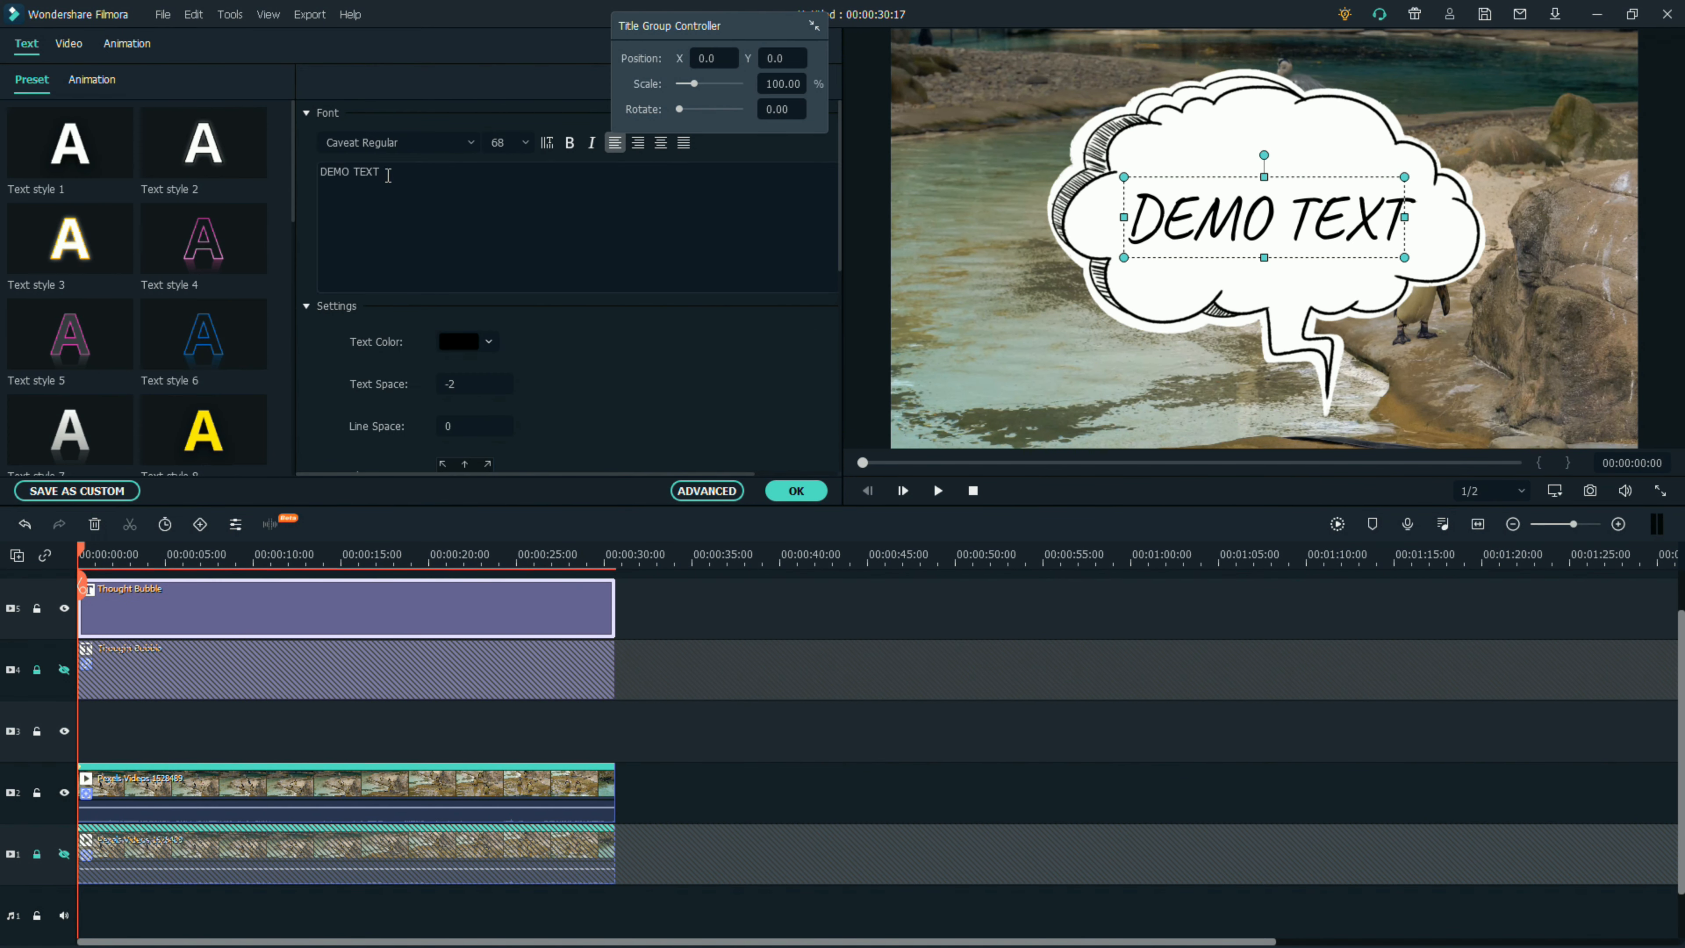
triple_click(387, 176)
type("Hi")
key("Return")
type("My name is Fishy Br")
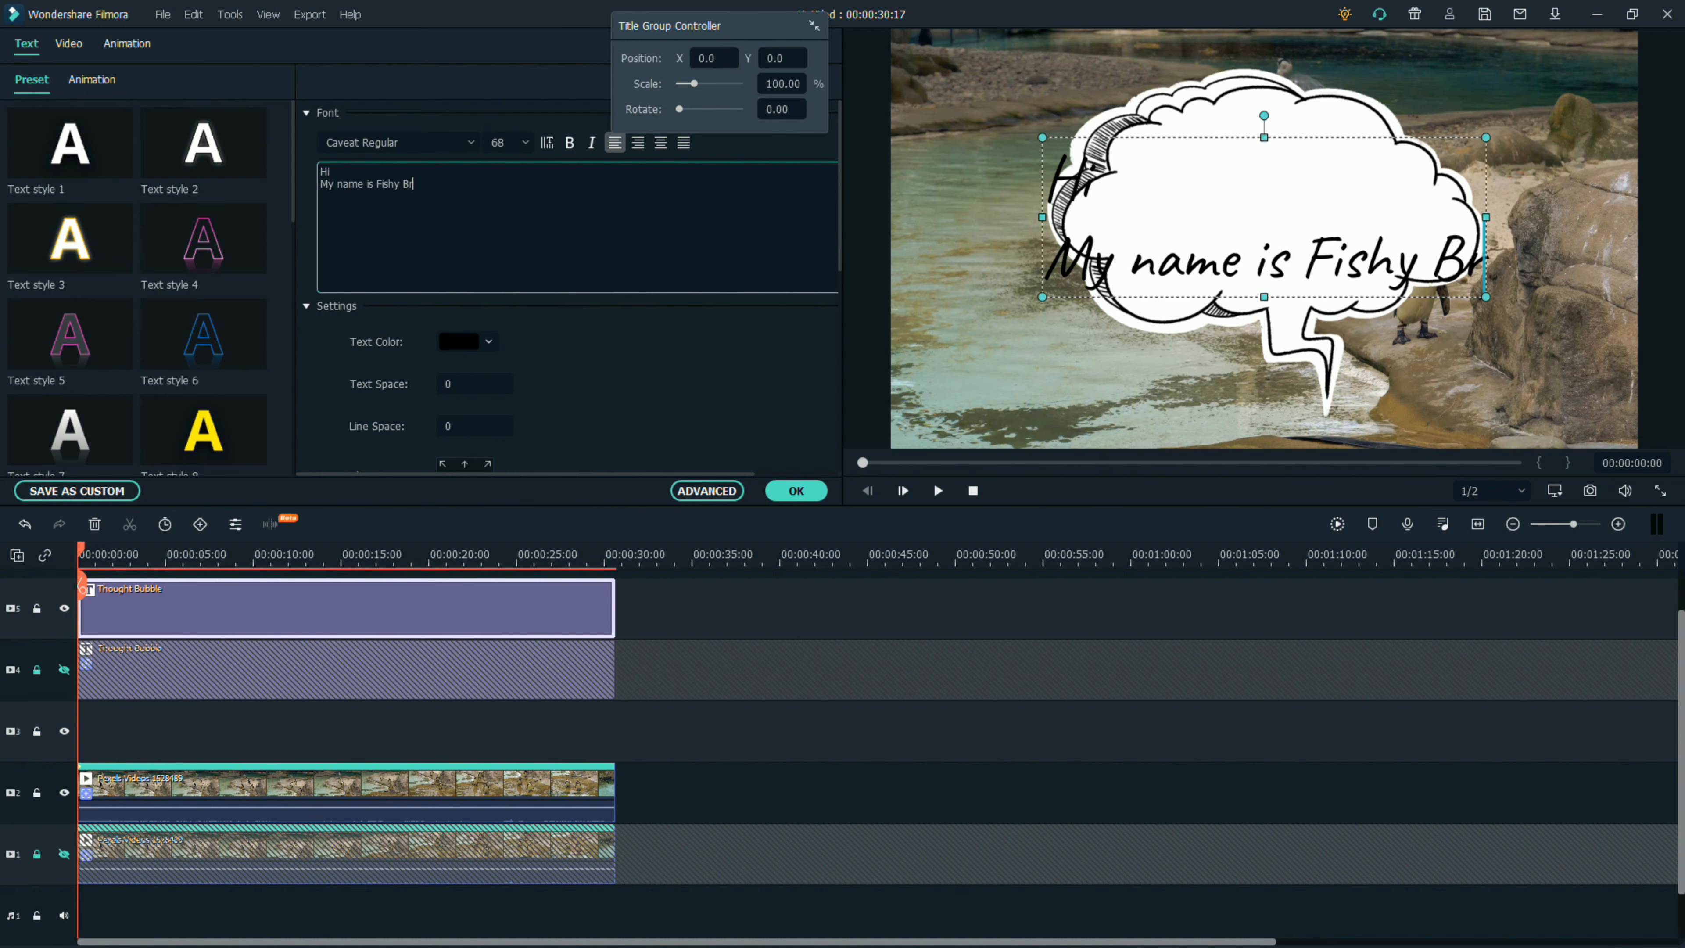
type("eath")
left_click(660, 143)
Shrink the second title's text and bubble graphic, and place them together above the newly tracked penguin's head.
left_click_drag(993, 297, 1279, 214)
left_click_drag(1534, 215, 1417, 178)
left_click_drag(1349, 162, 1216, 182)
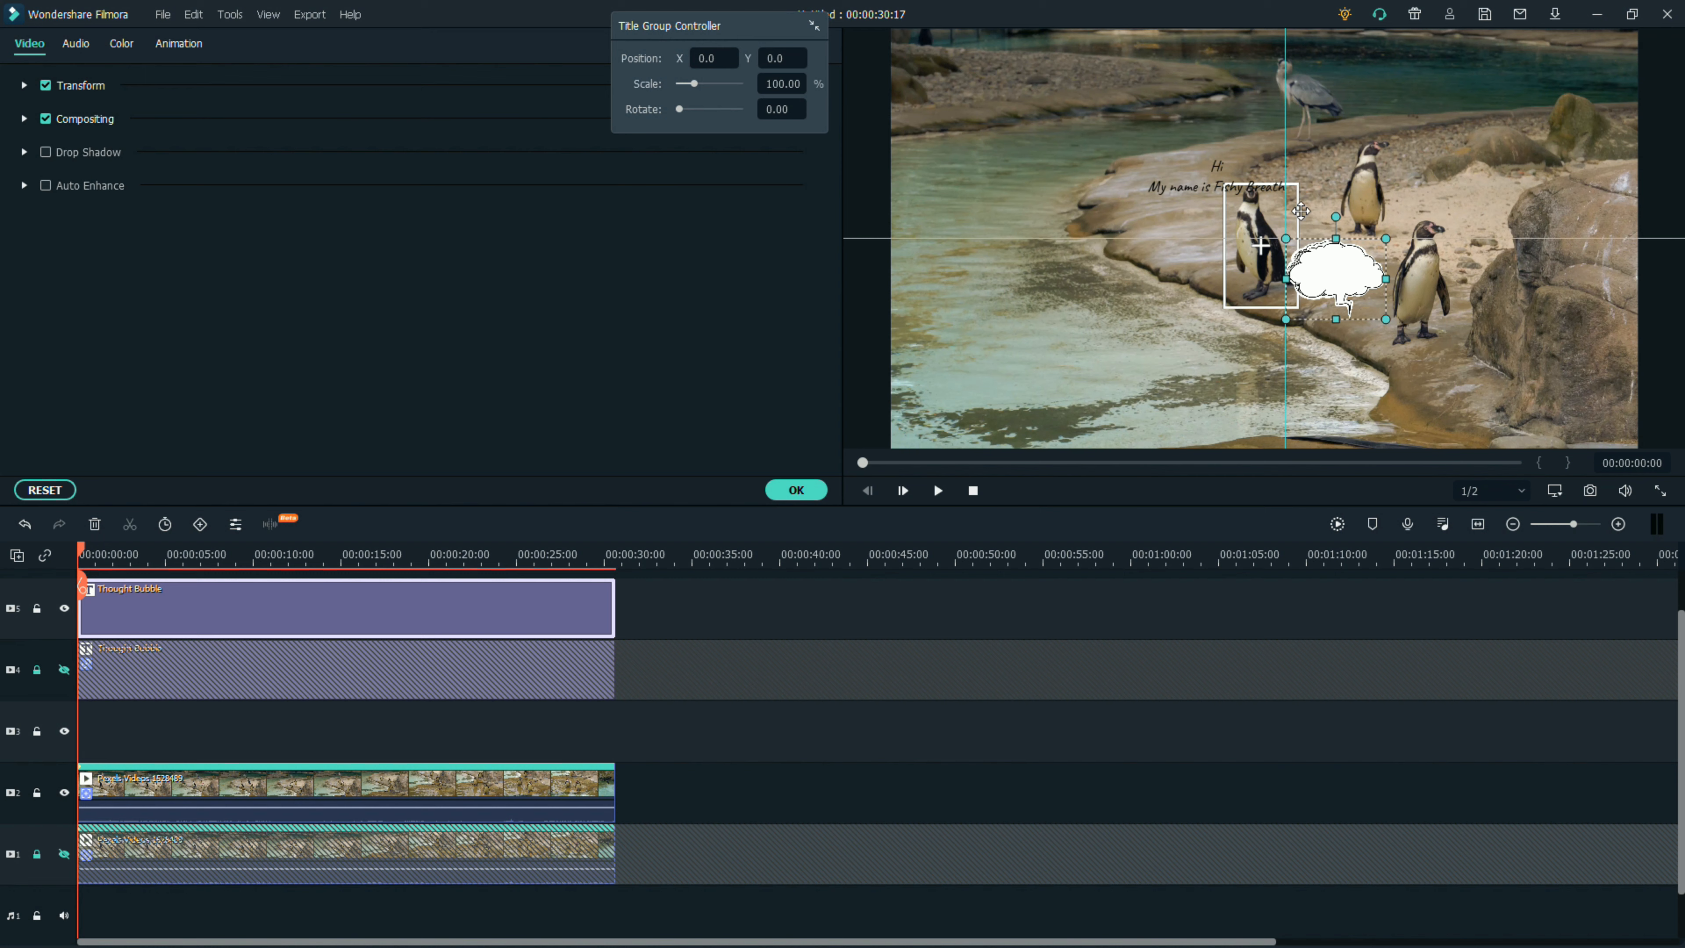
left_click_drag(1324, 283, 1230, 121)
left_click(1229, 133)
left_click(793, 493)
Attach the second Thought Bubble to the motion tracking of the track 2 clip and play the result from the start.
right_click(311, 800)
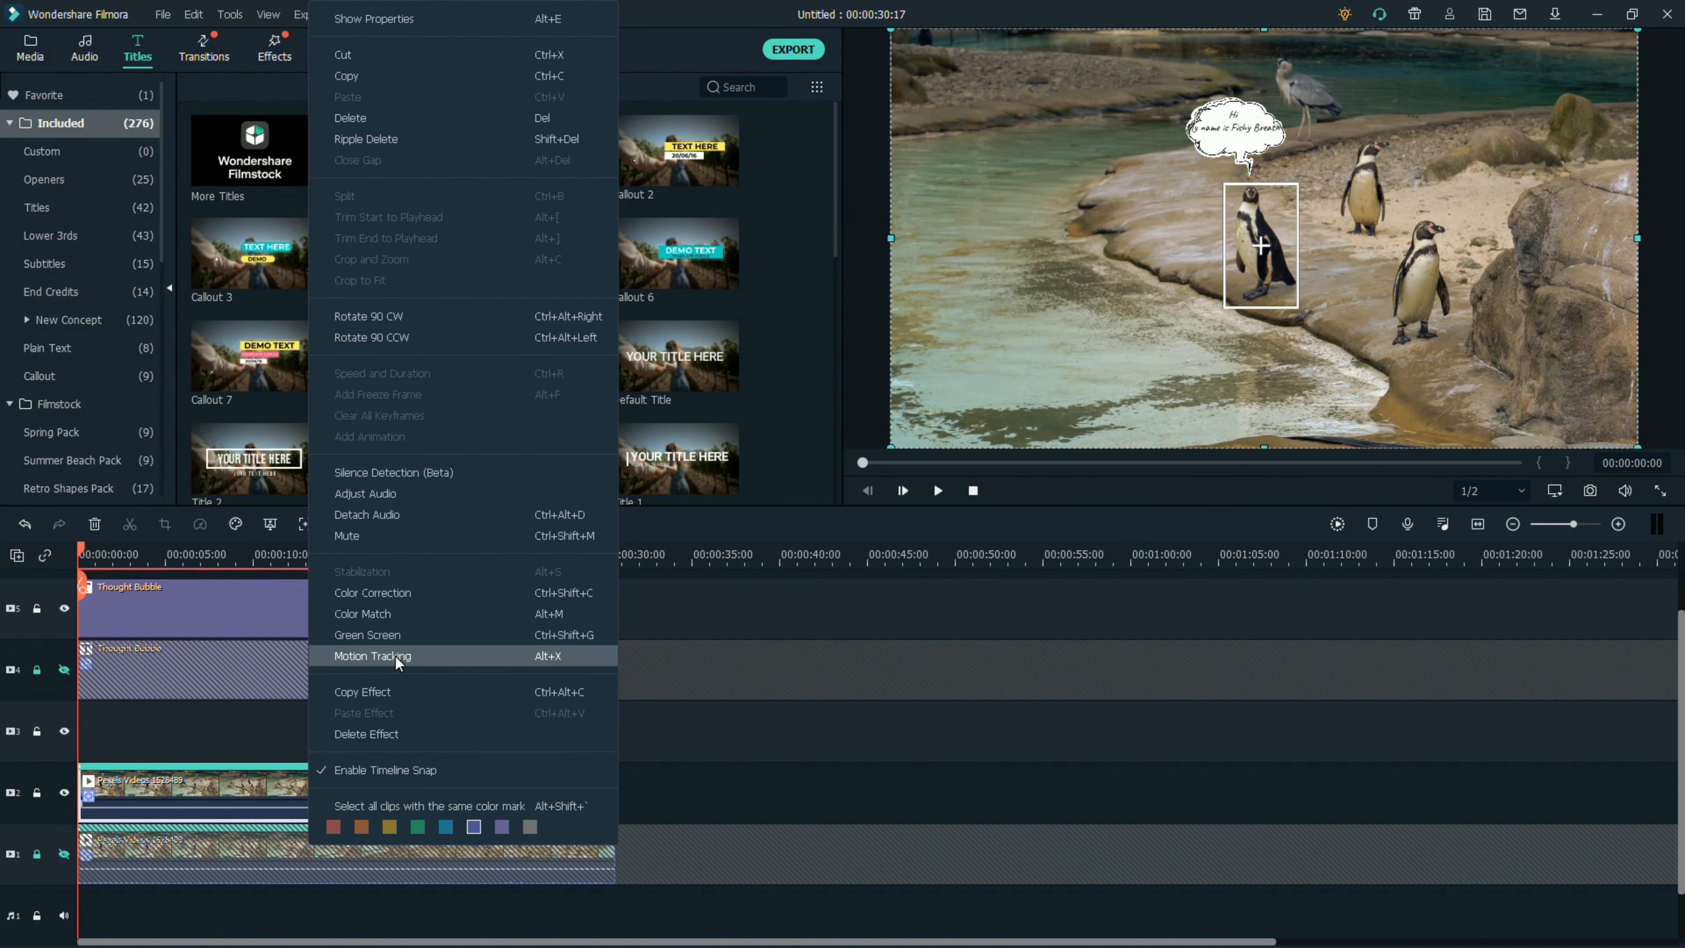
left_click(344, 657)
left_click(420, 254)
left_click(398, 324)
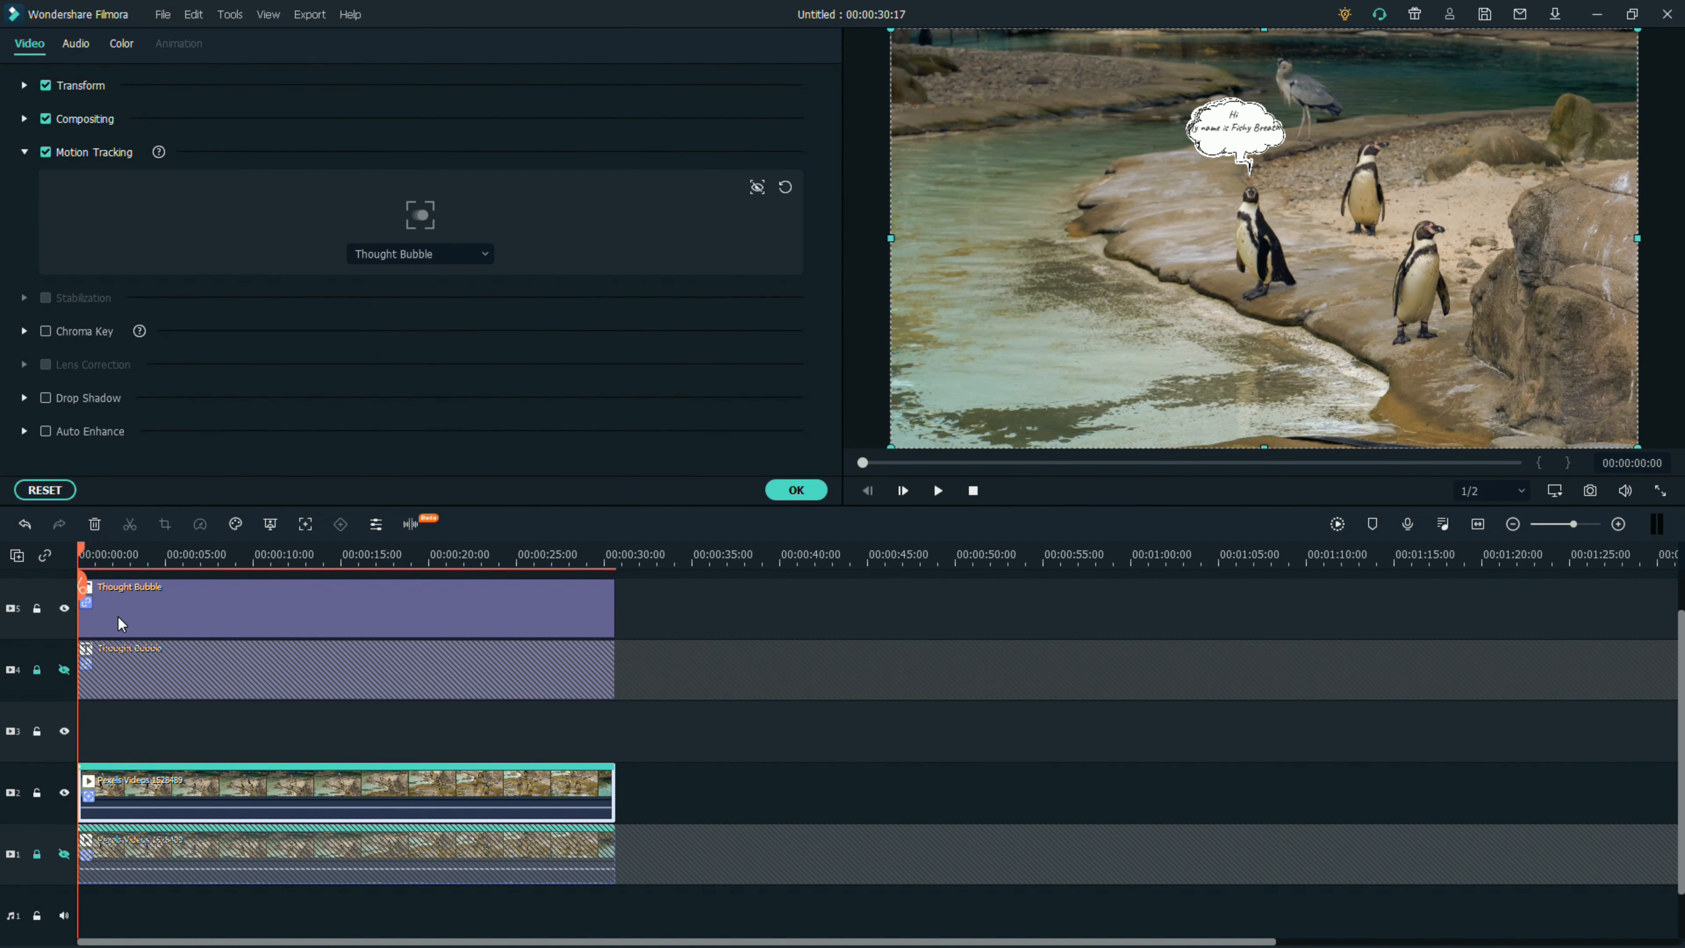
left_click(793, 495)
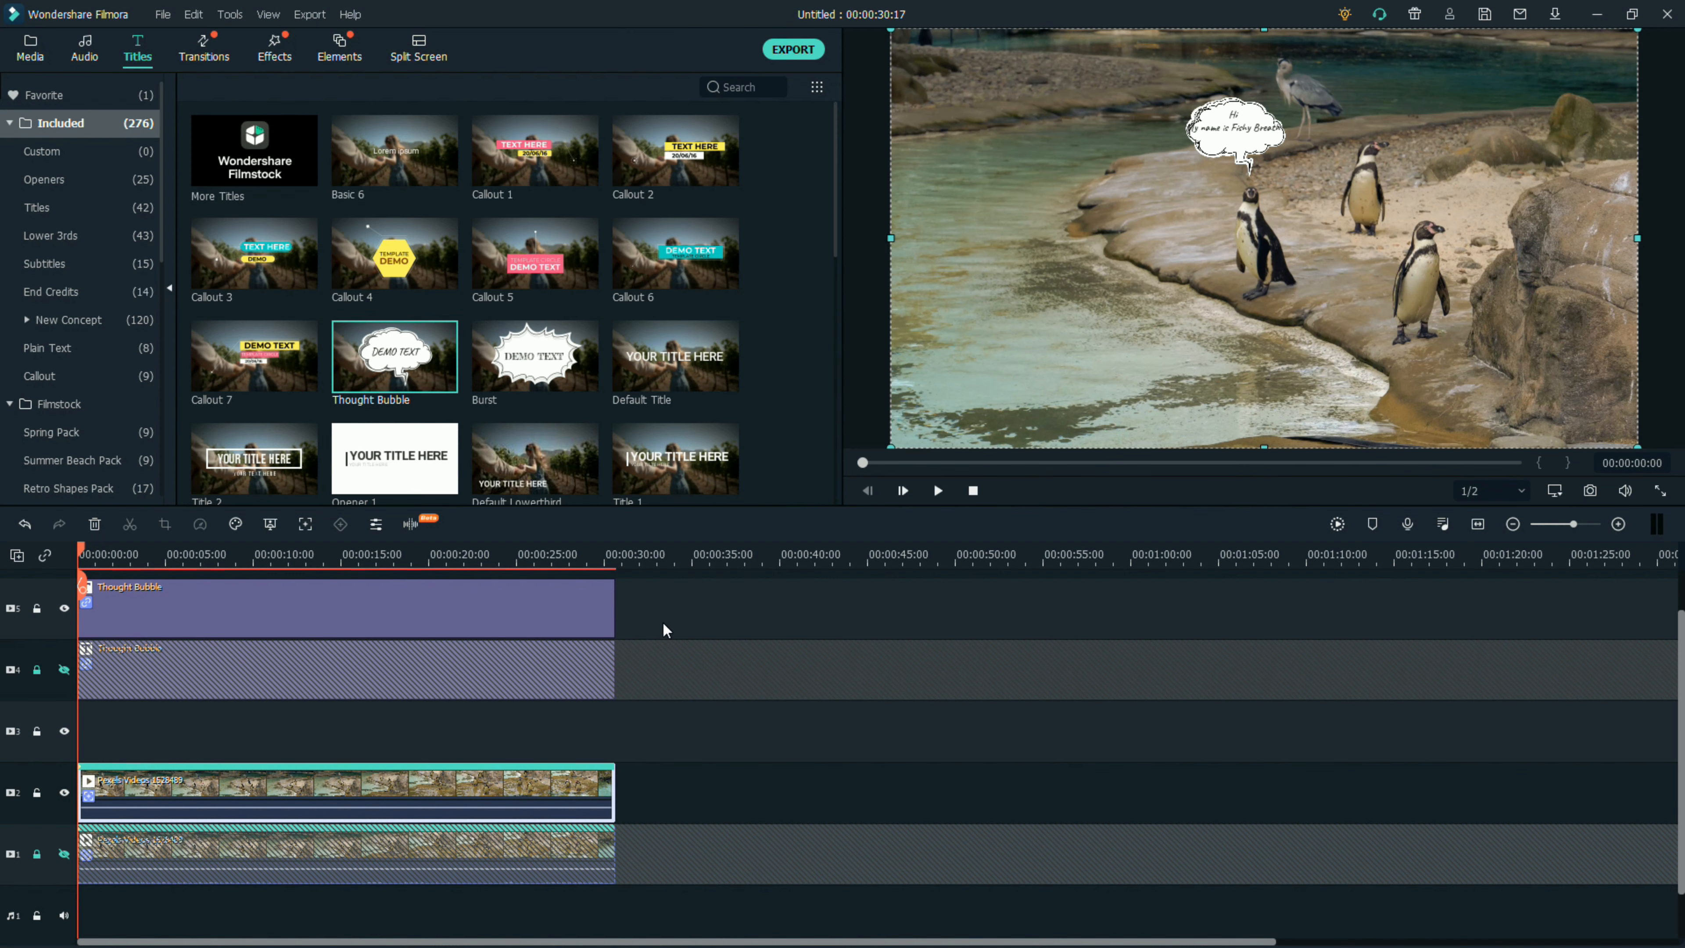
left_click(937, 491)
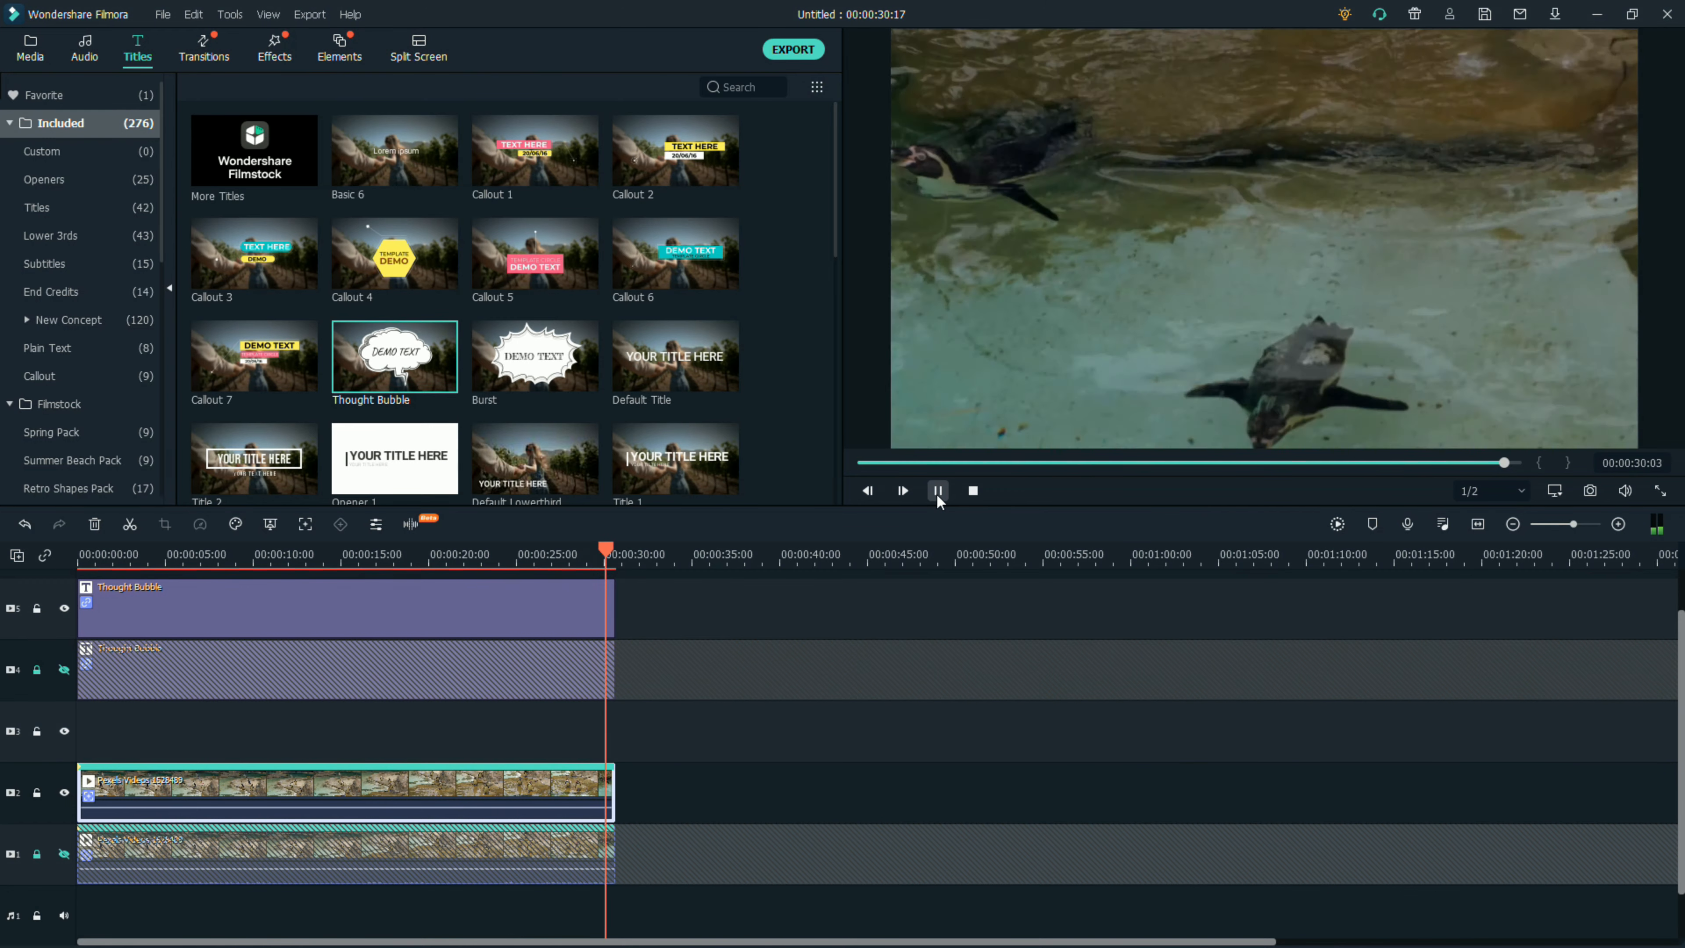
Return the playhead to the start and add another copy of Pexels Videos 1528489 at the beginning of track 3.
left_click_drag(615, 550, 77, 553)
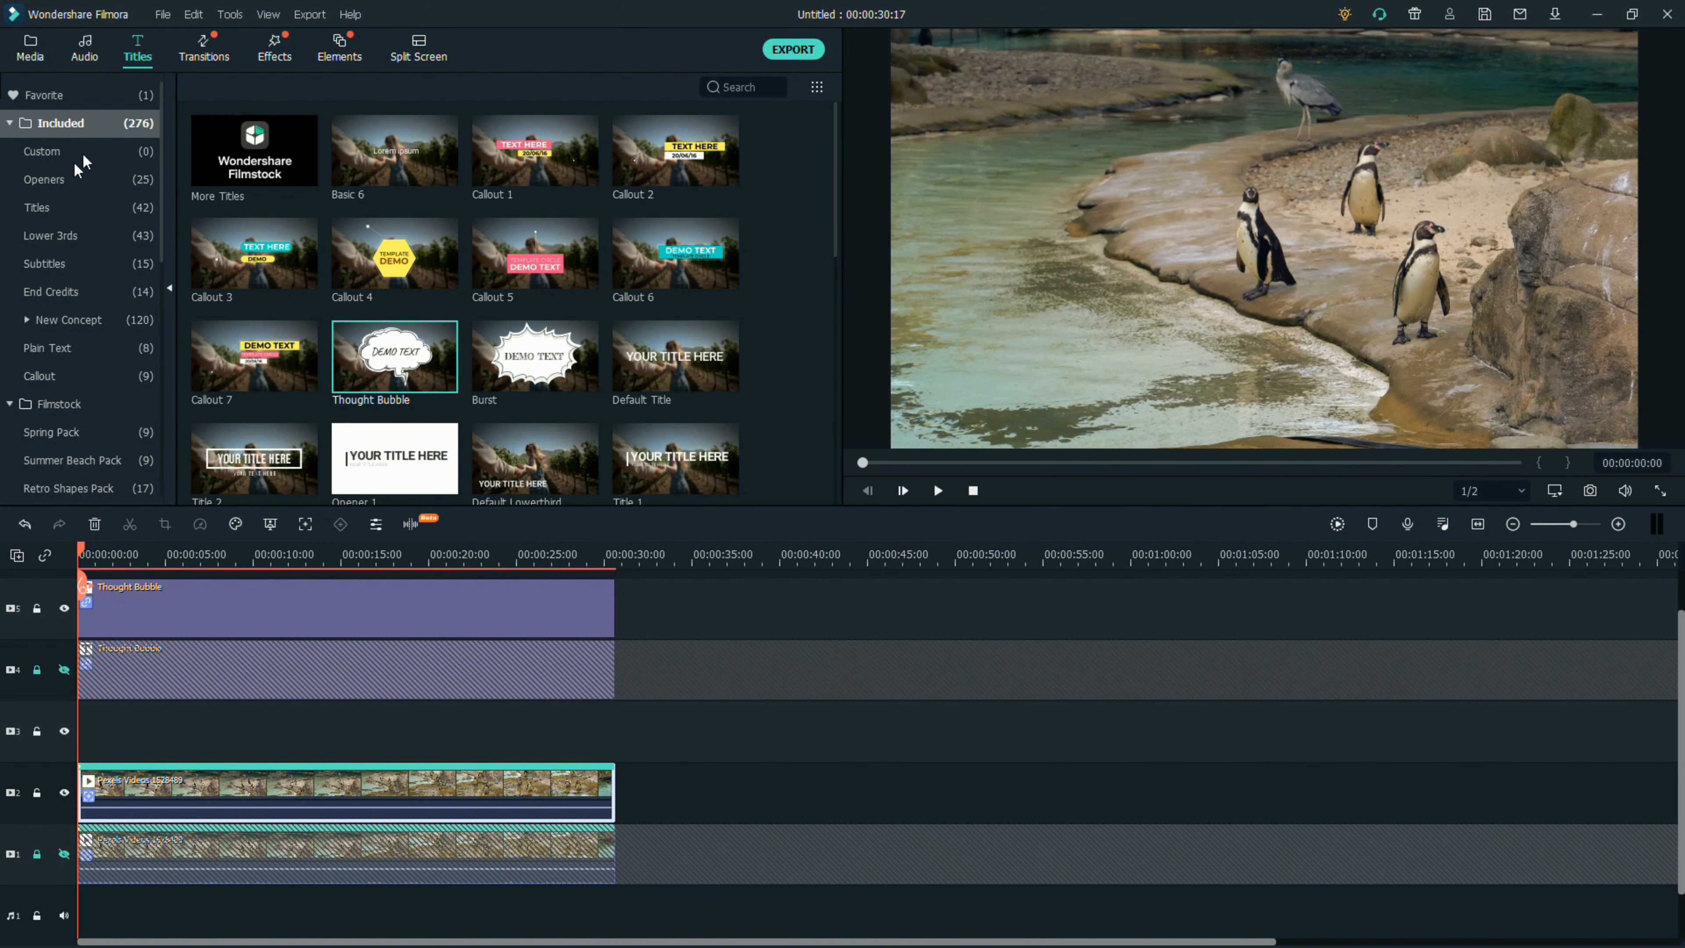
left_click(36, 60)
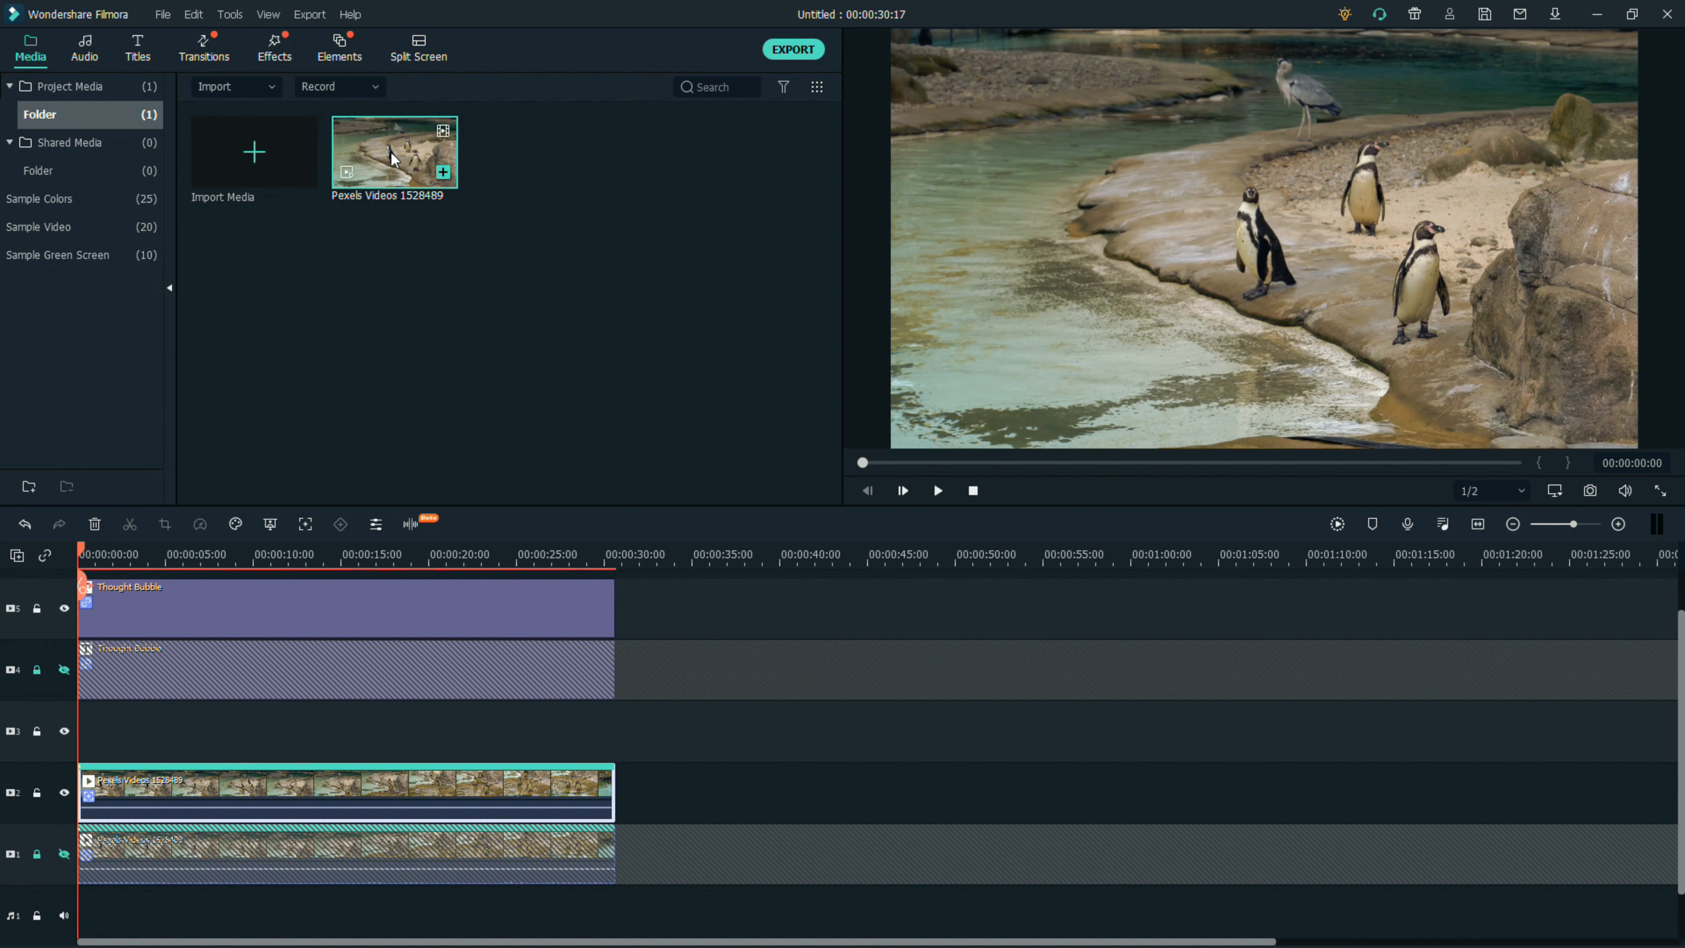
left_click_drag(390, 146, 418, 271)
left_click_drag(311, 702, 94, 728)
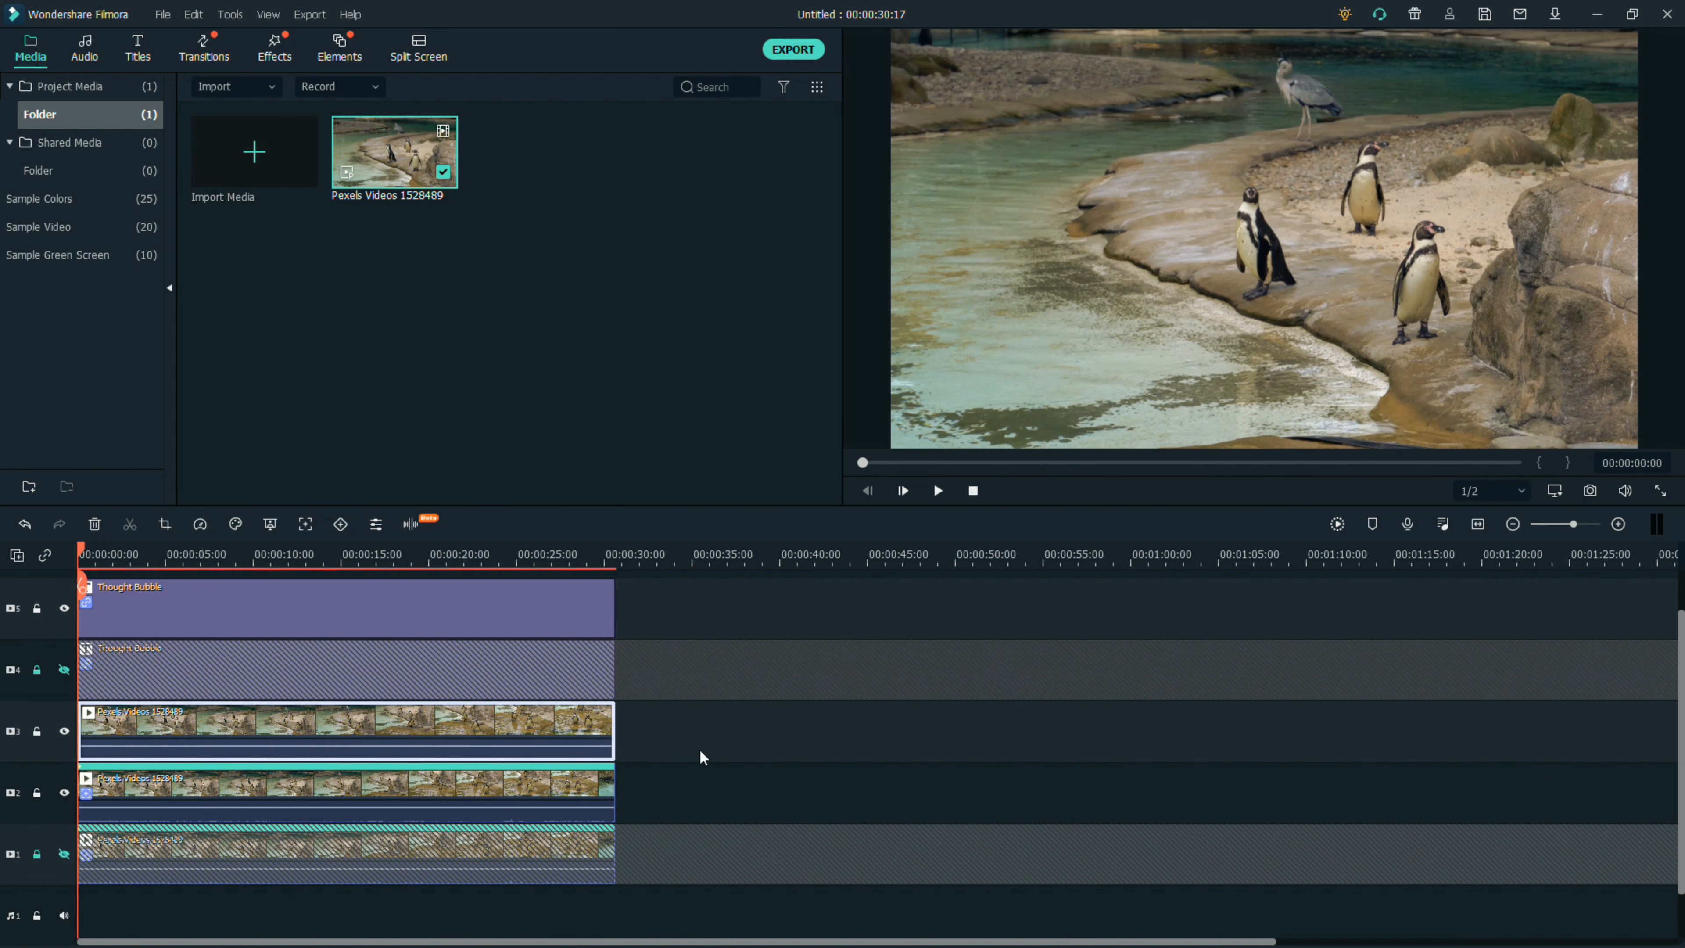
scroll(354, 595, "up", 1)
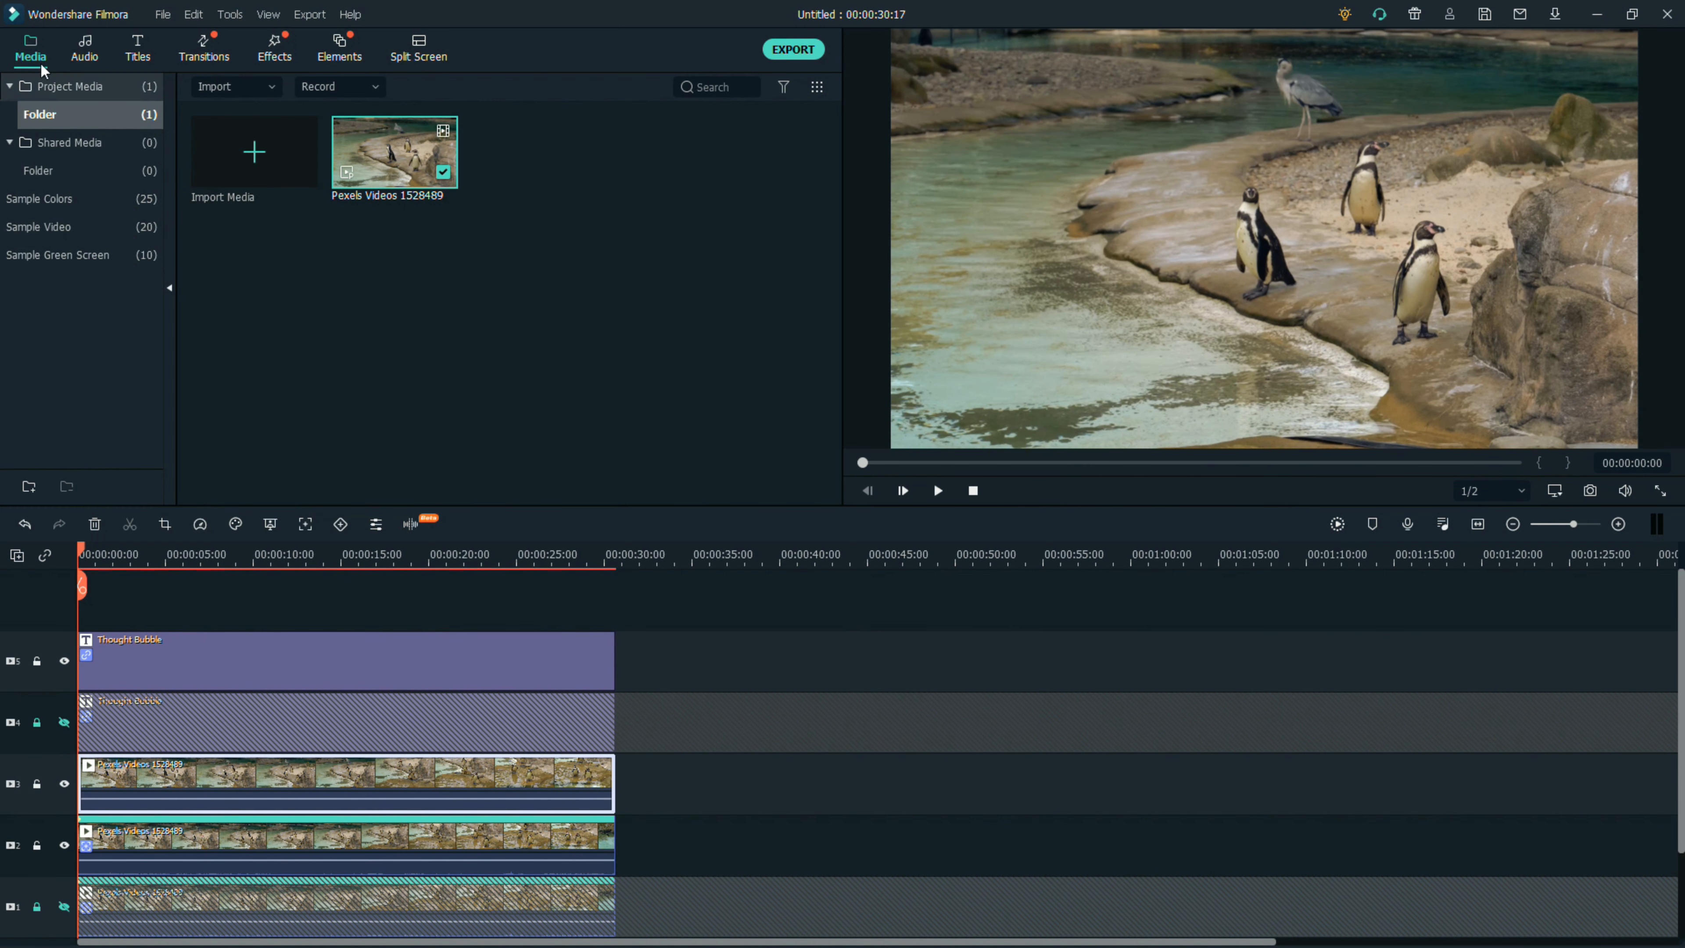
Add a third Thought Bubble title at the start of track 6 and extend it to the end of the video clips.
left_click(138, 47)
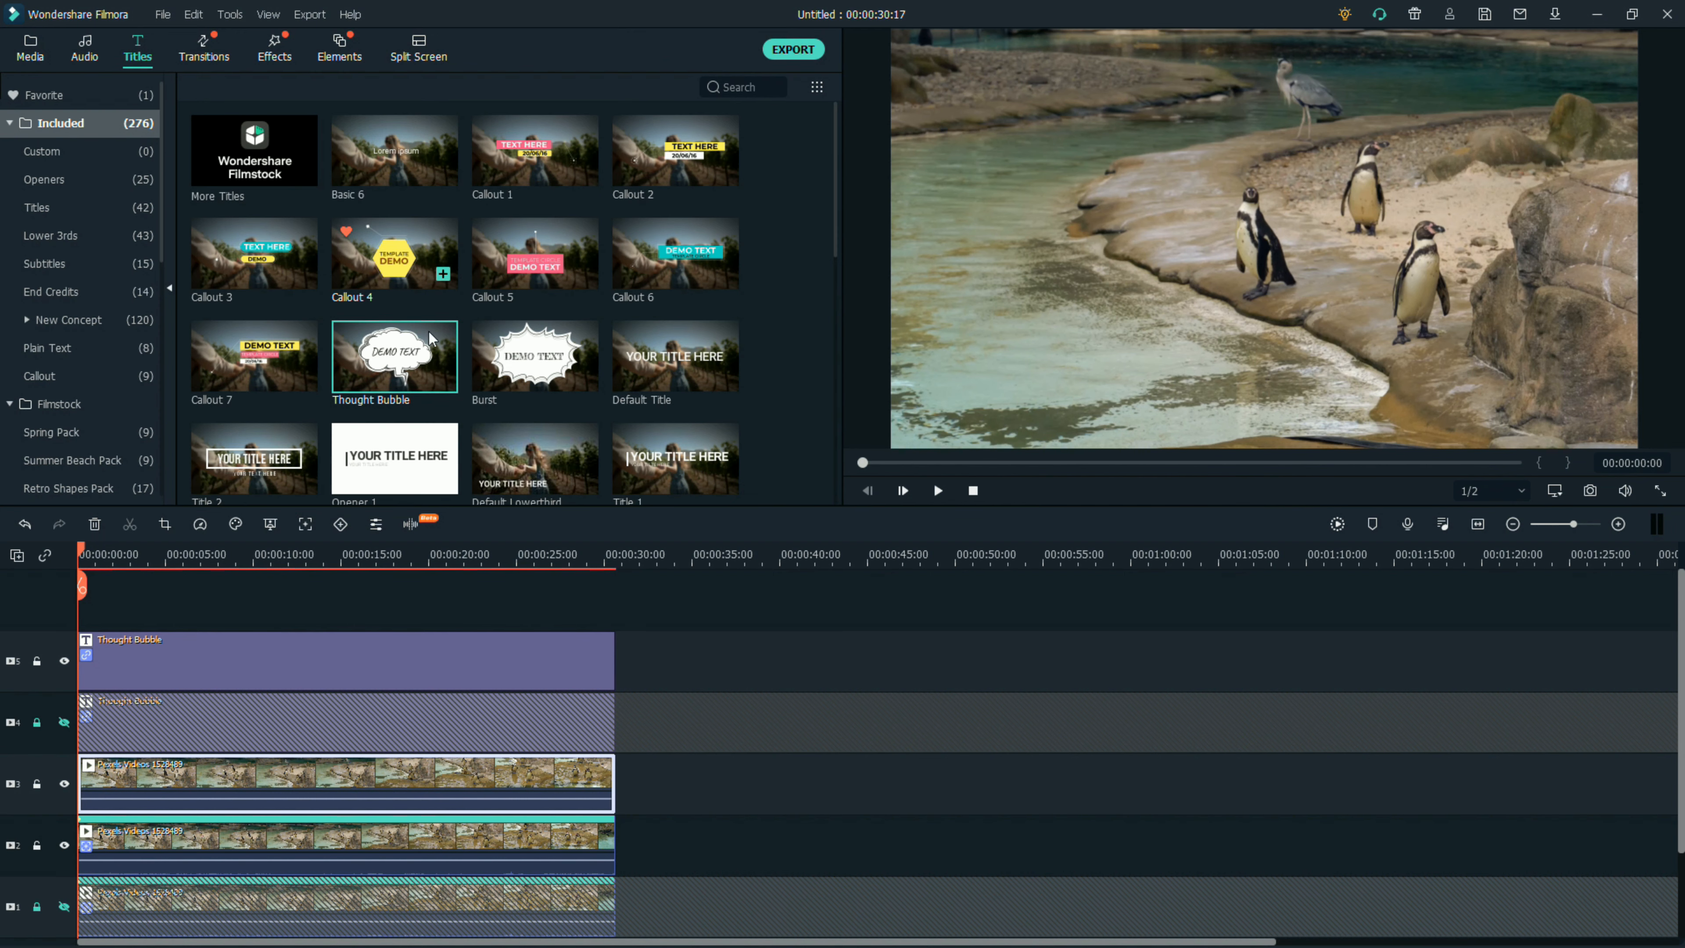
left_click_drag(330, 571, 90, 594)
left_click_drag(198, 664, 619, 680)
Hide and lock track 2 with its tracked clip and title tracks 5 and 6.
scroll(706, 720, "down", 1)
scroll(706, 714, "down", 2)
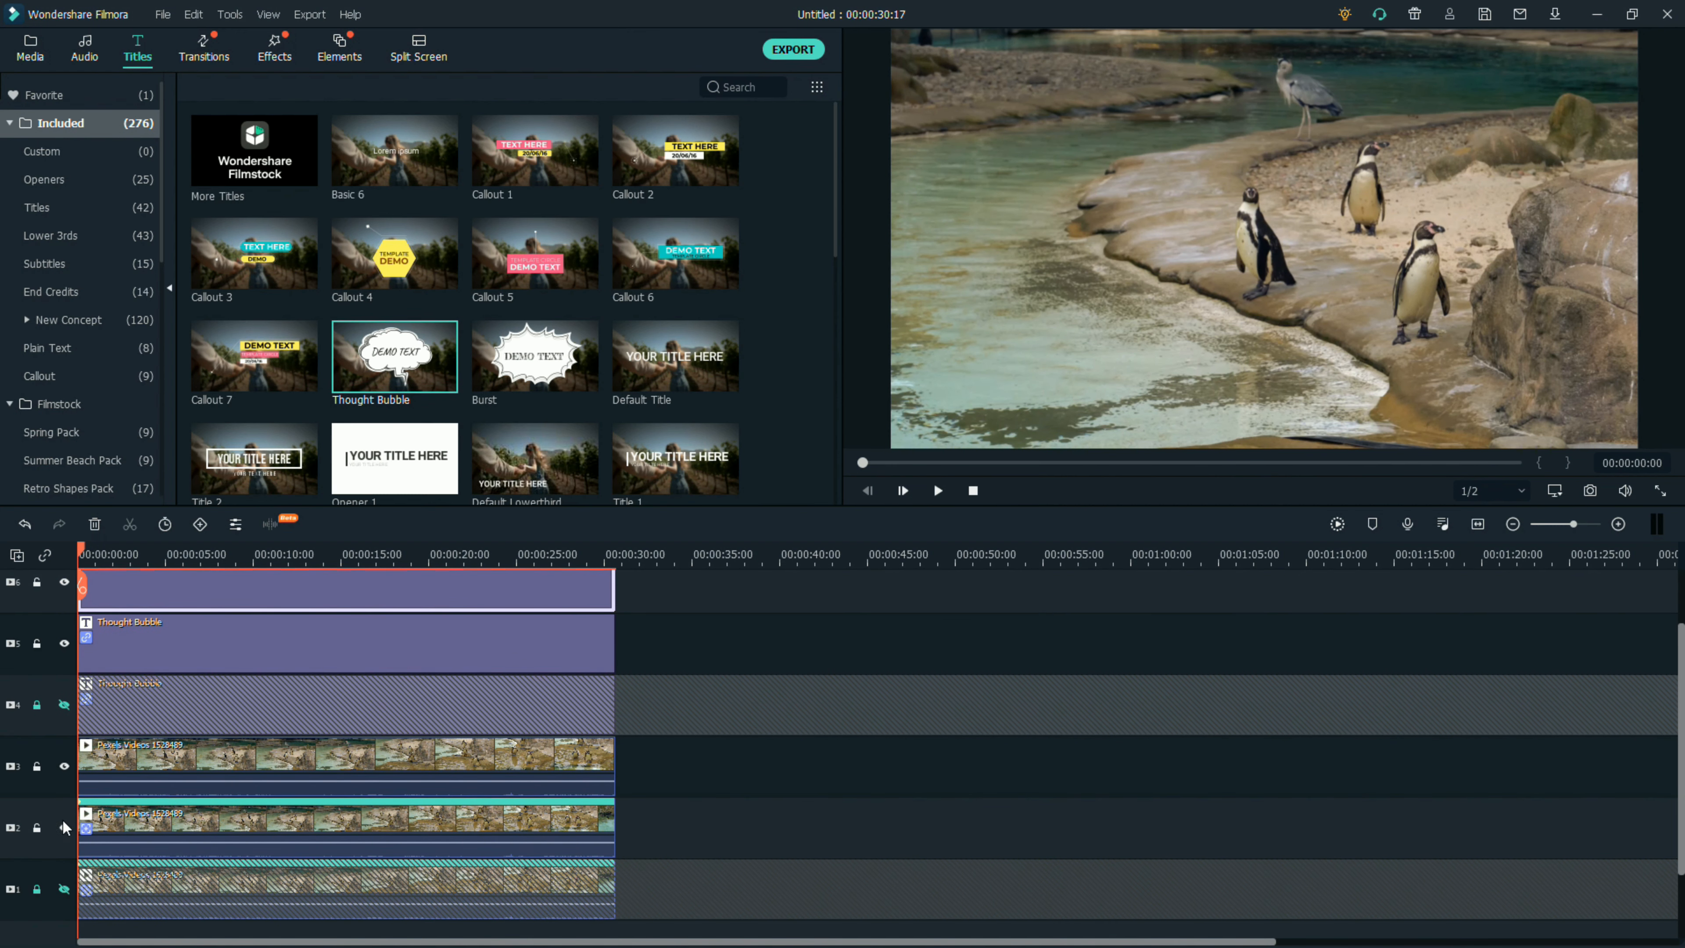
left_click(64, 827)
left_click(37, 827)
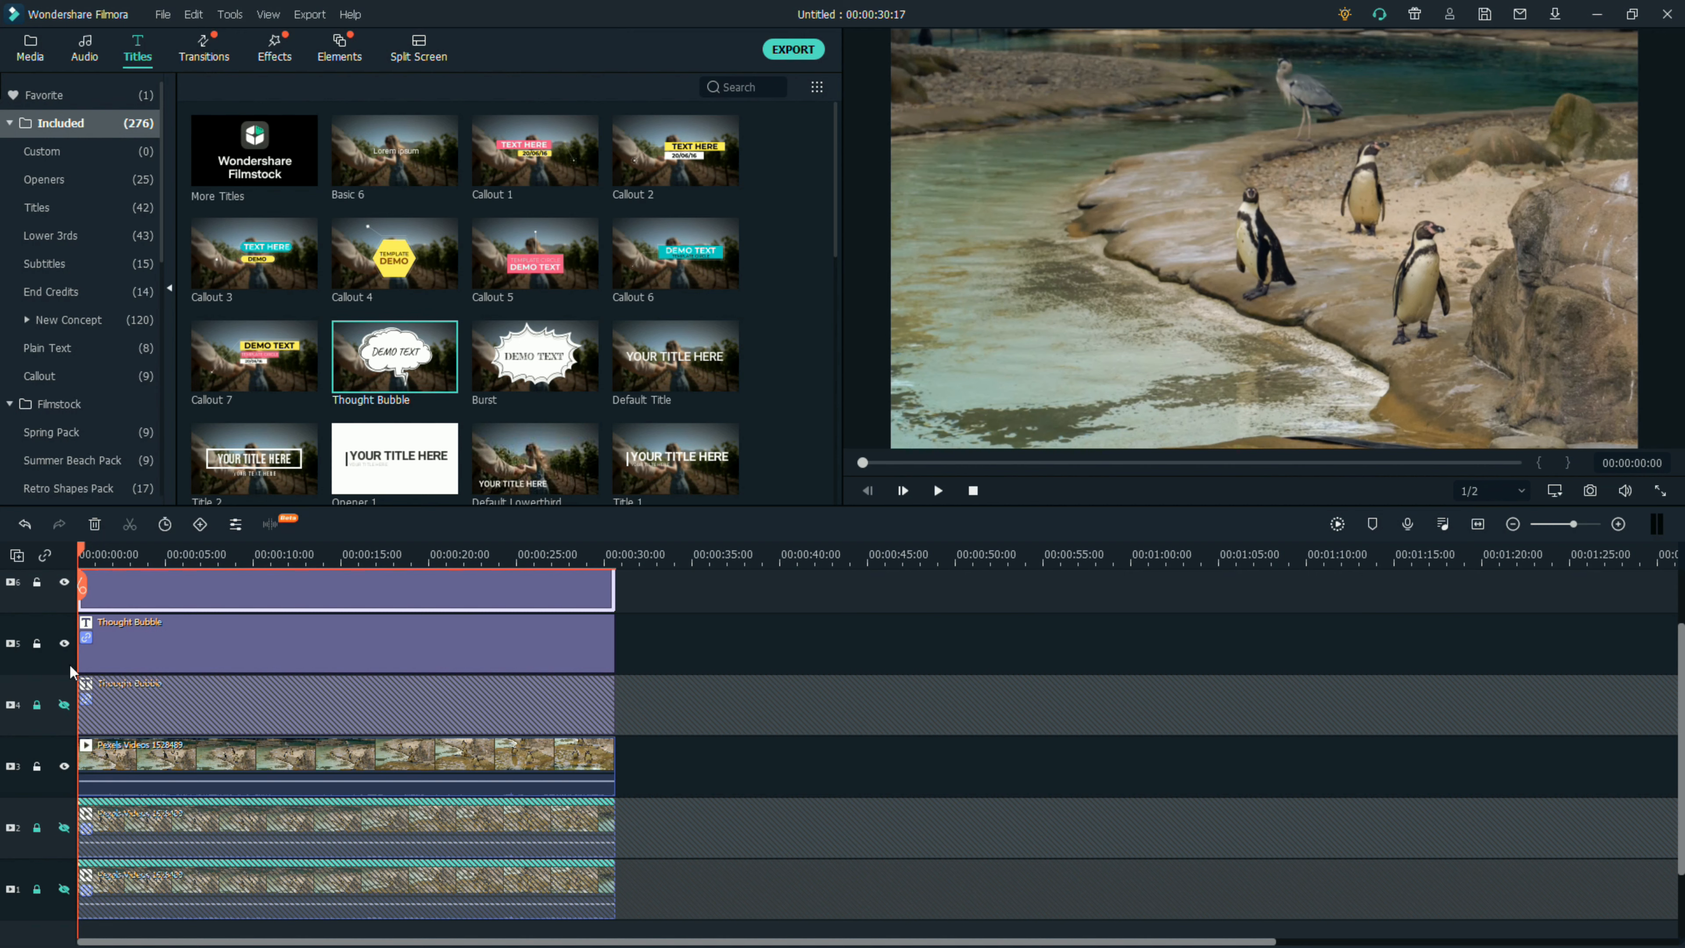
left_click(64, 643)
left_click(37, 643)
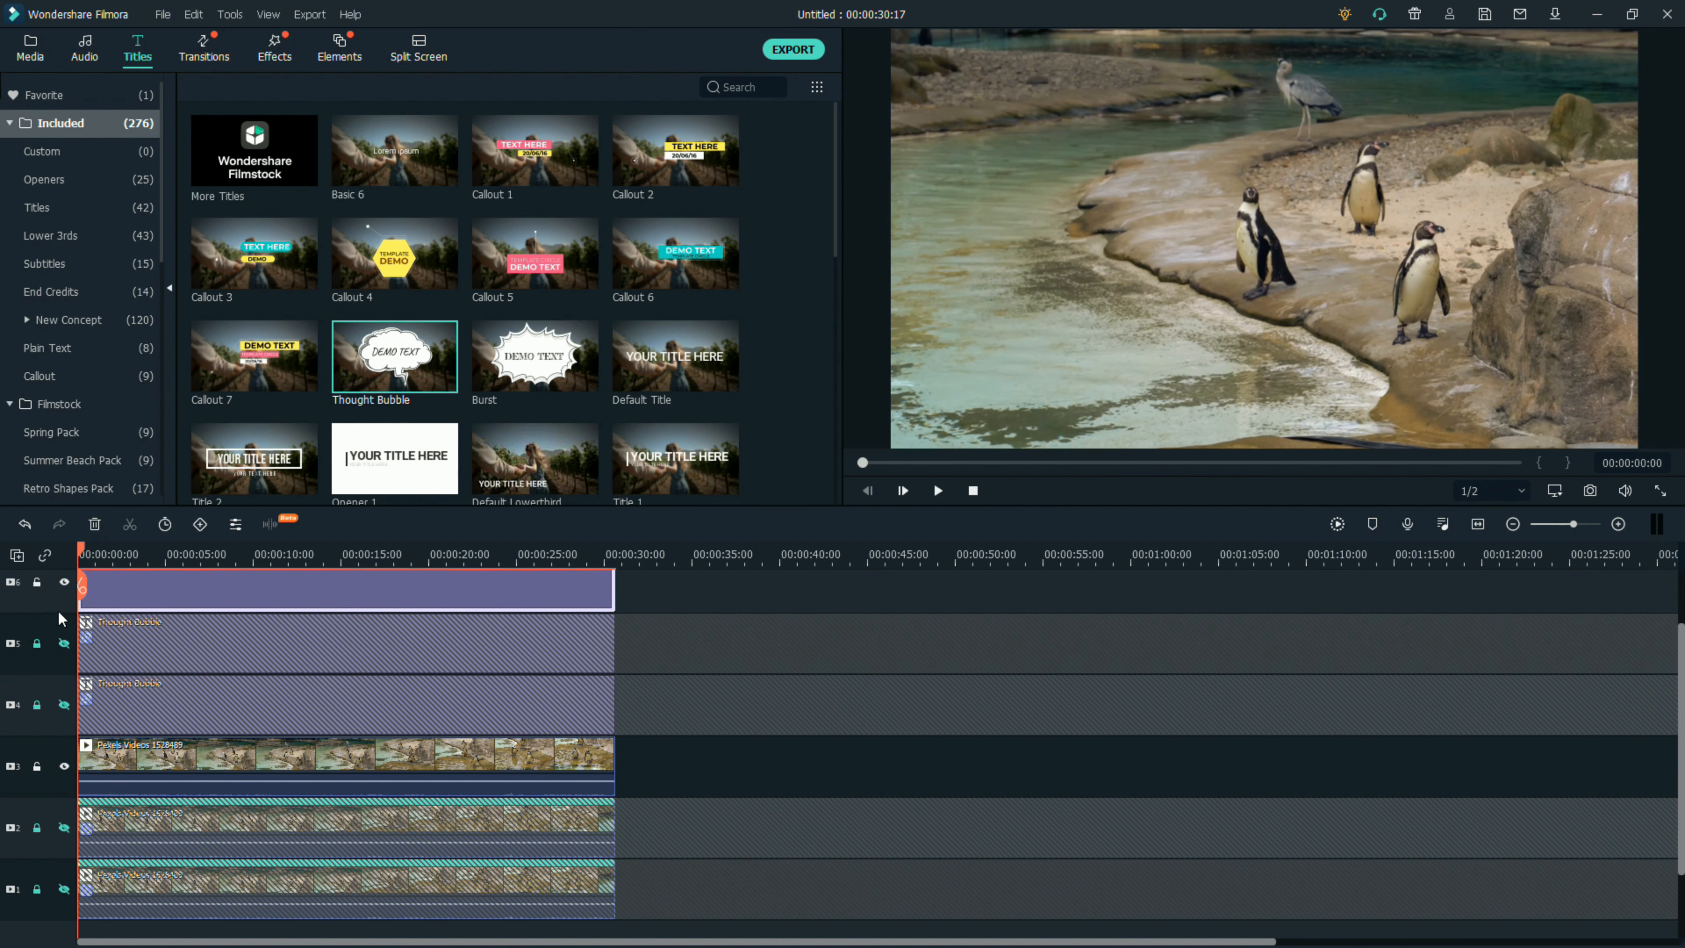
left_click(65, 583)
Motion-track the penguin standing farthest back in the track 3 clip, fitting the tracking box around its body.
right_click(340, 763)
left_click(418, 698)
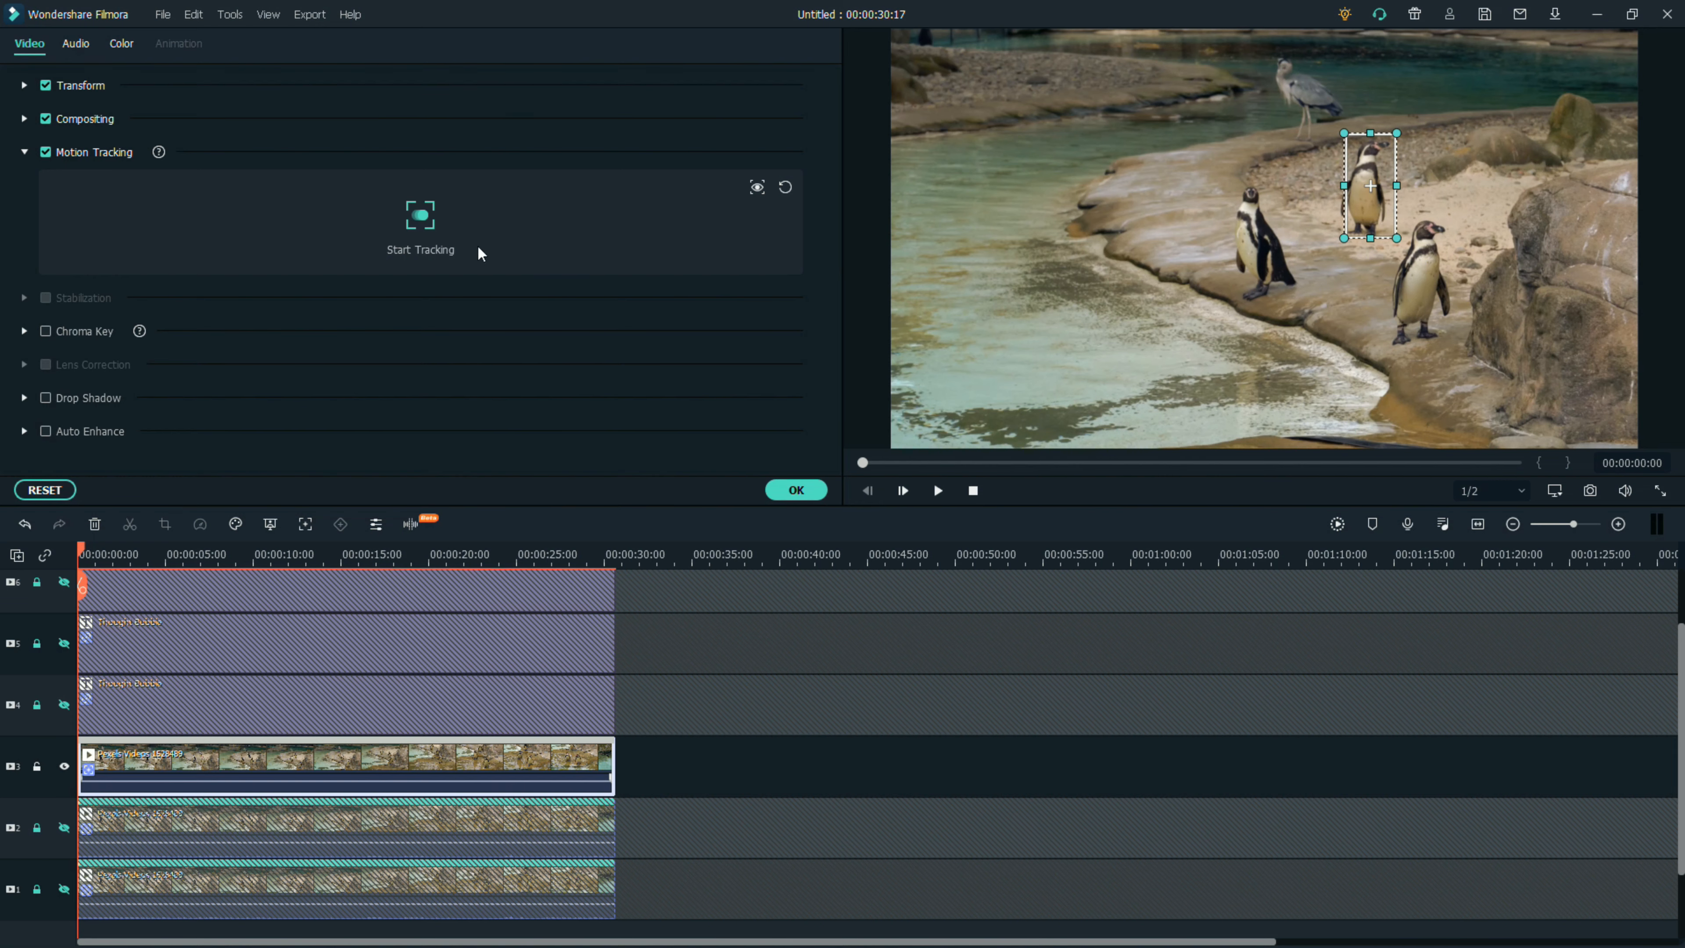
left_click(423, 213)
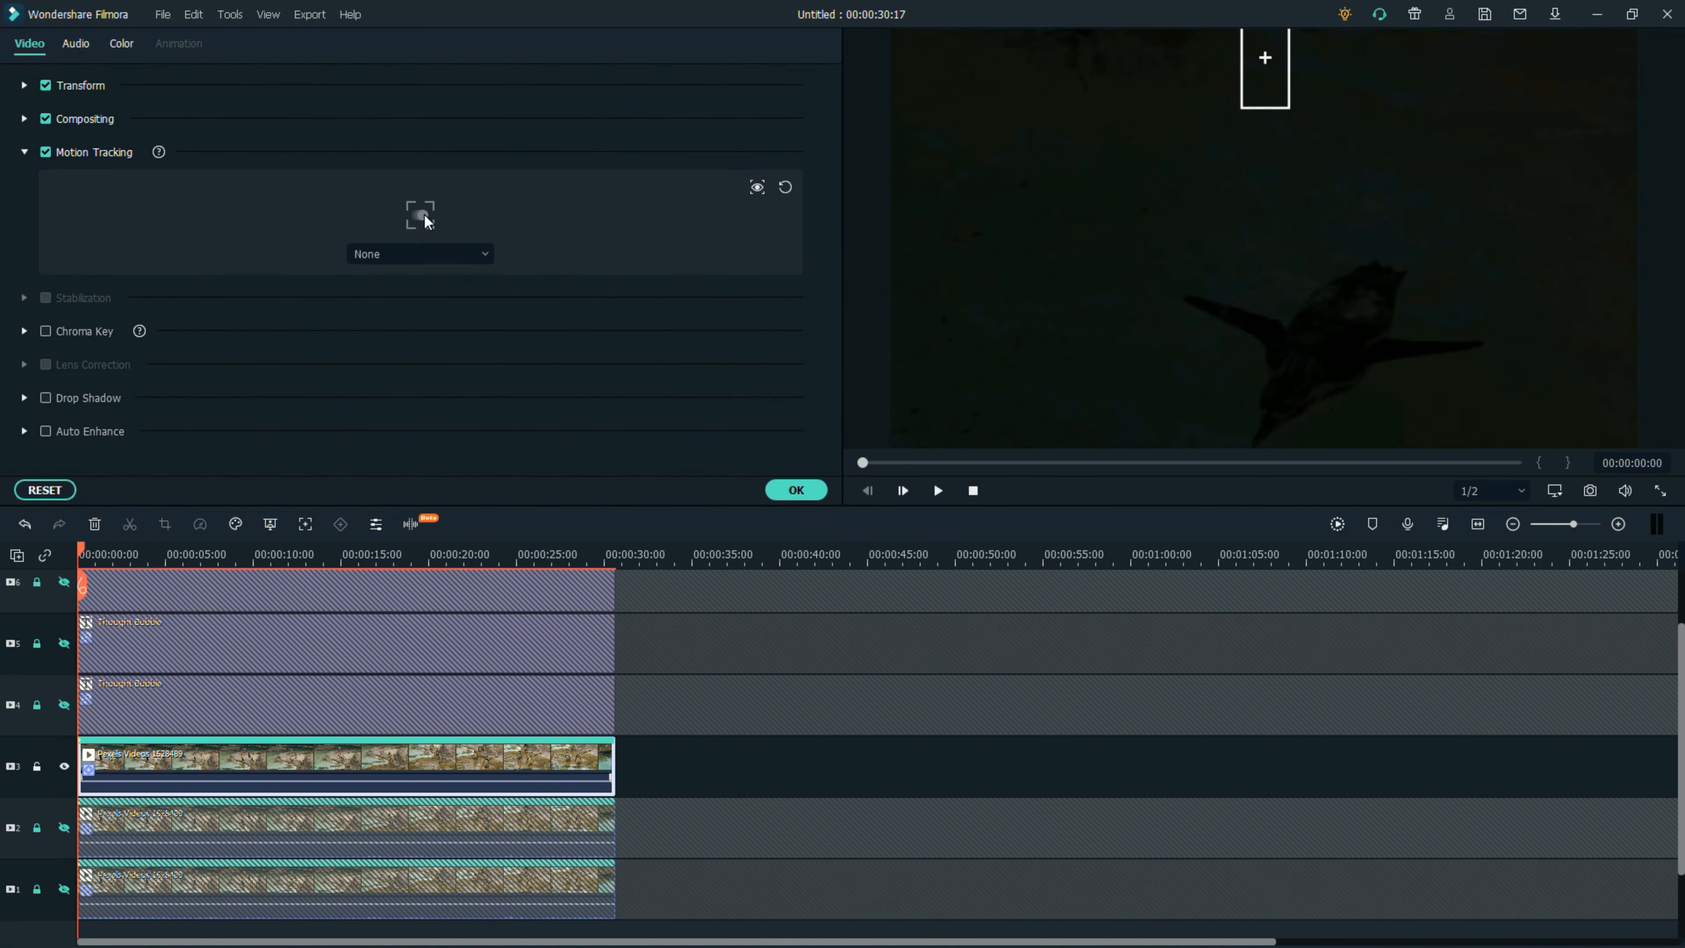
left_click(796, 490)
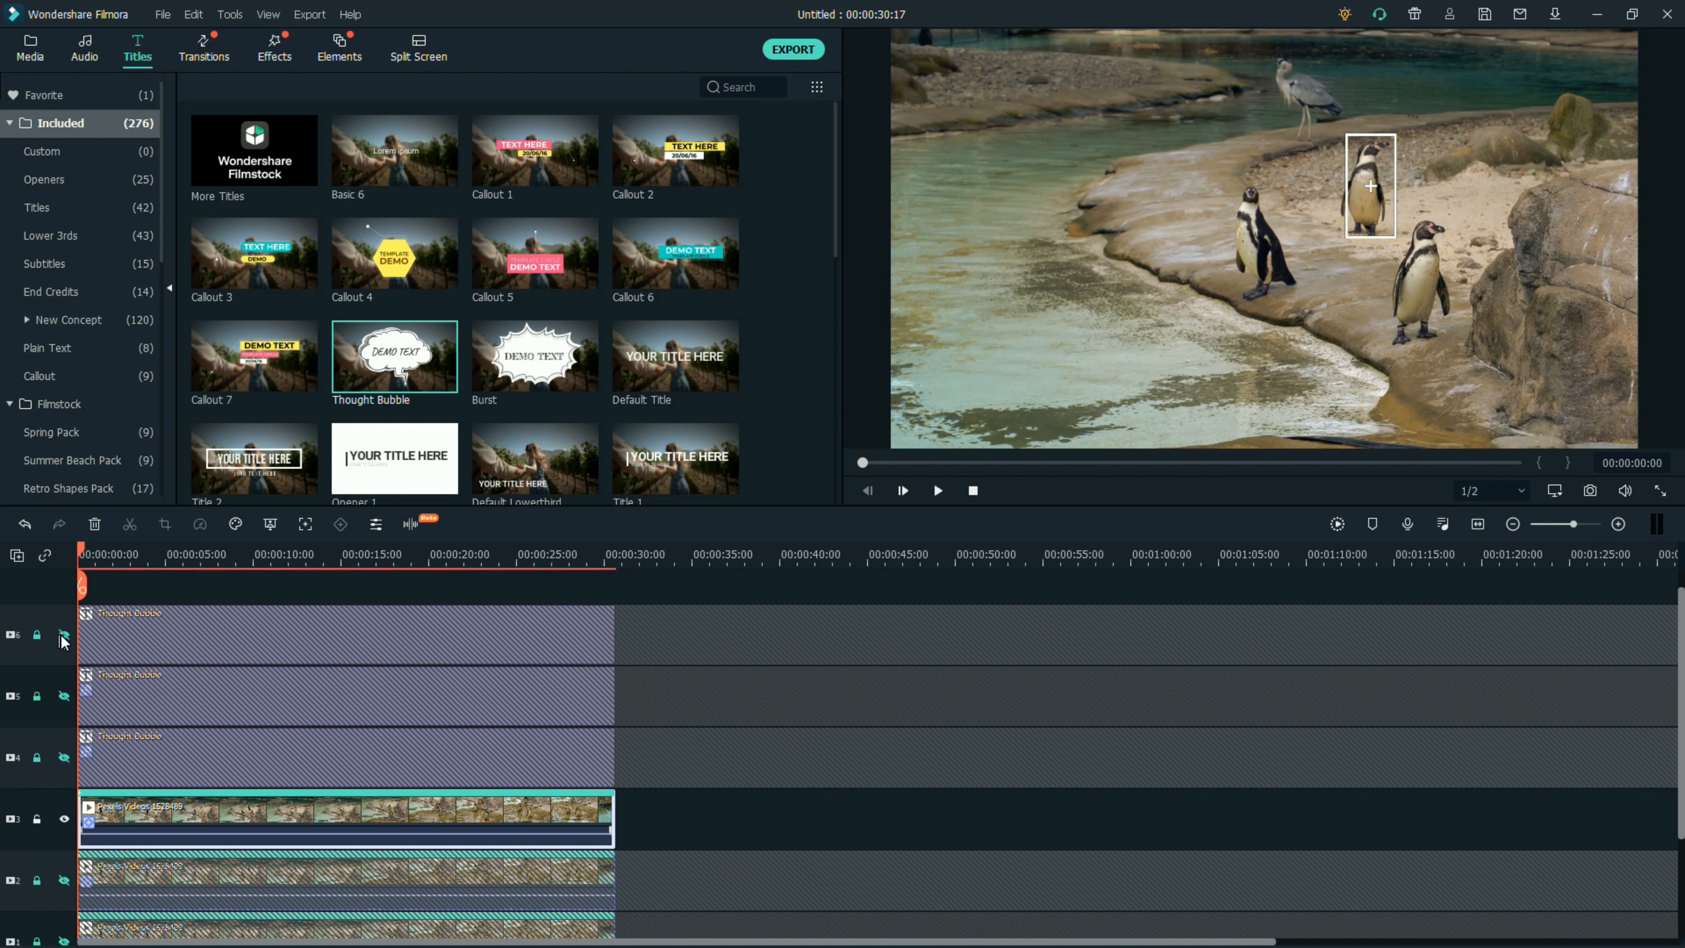
Make the third Thought Bubble on track 6 visible and editable, and replace its text with "Hi" and "My name is Frozen Nuggets" on two lines.
left_click(63, 635)
left_click(37, 635)
double_click(204, 636)
left_click(388, 219)
key("ctrl+a")
type("Hi")
key("Return")
type("M")
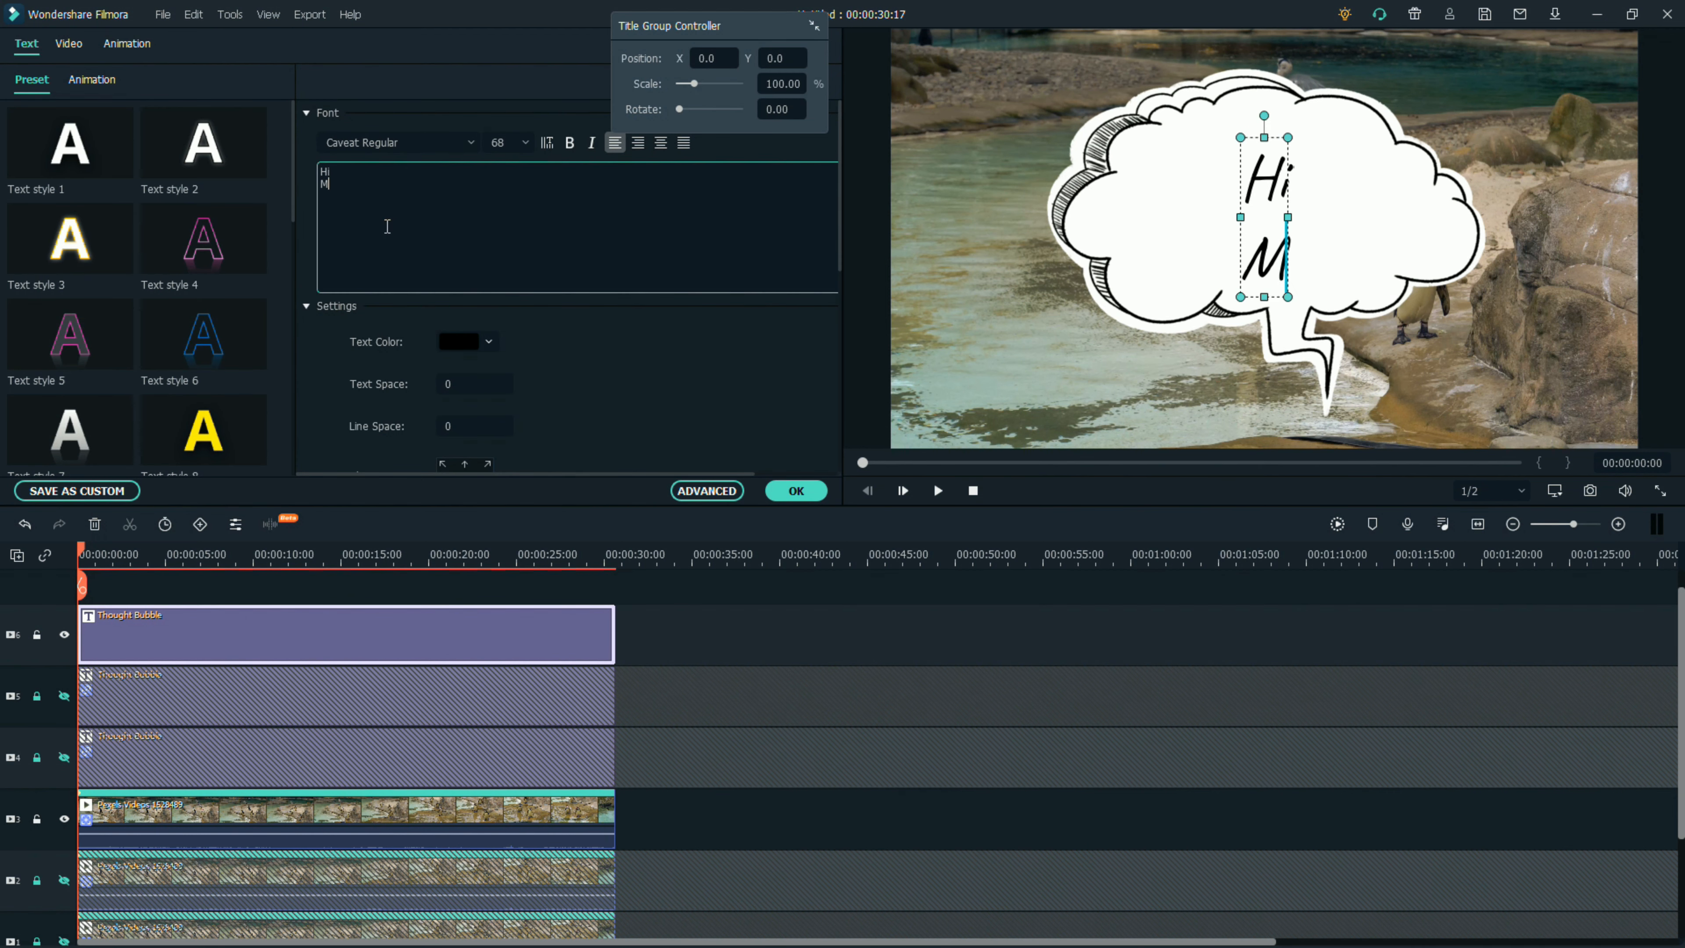
type("y name is Frozen Nuggets")
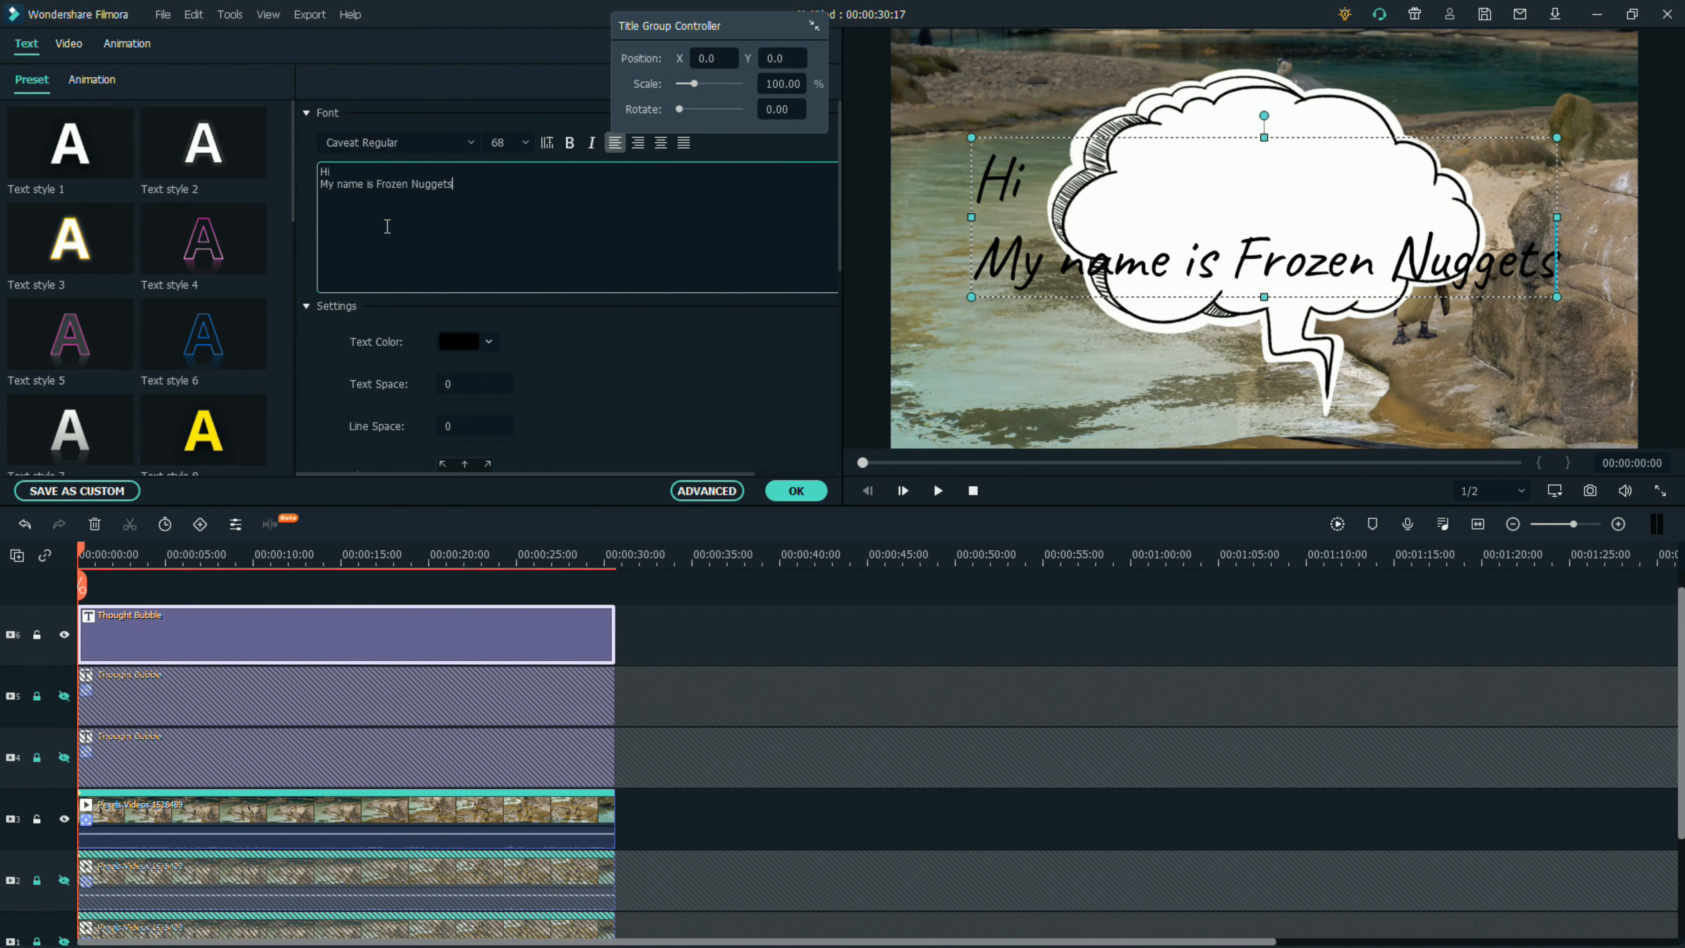
Center and shrink the third title's text, shrink its bubble graphic, and place them together above the rear penguin's head.
left_click_drag(971, 298, 1341, 201)
left_click_drag(1387, 183, 1188, 205)
left_click(1151, 168)
left_click_drag(1047, 66, 1384, 91)
left_click(1242, 212)
left_click_drag(1142, 227, 1373, 83)
left_click(796, 491)
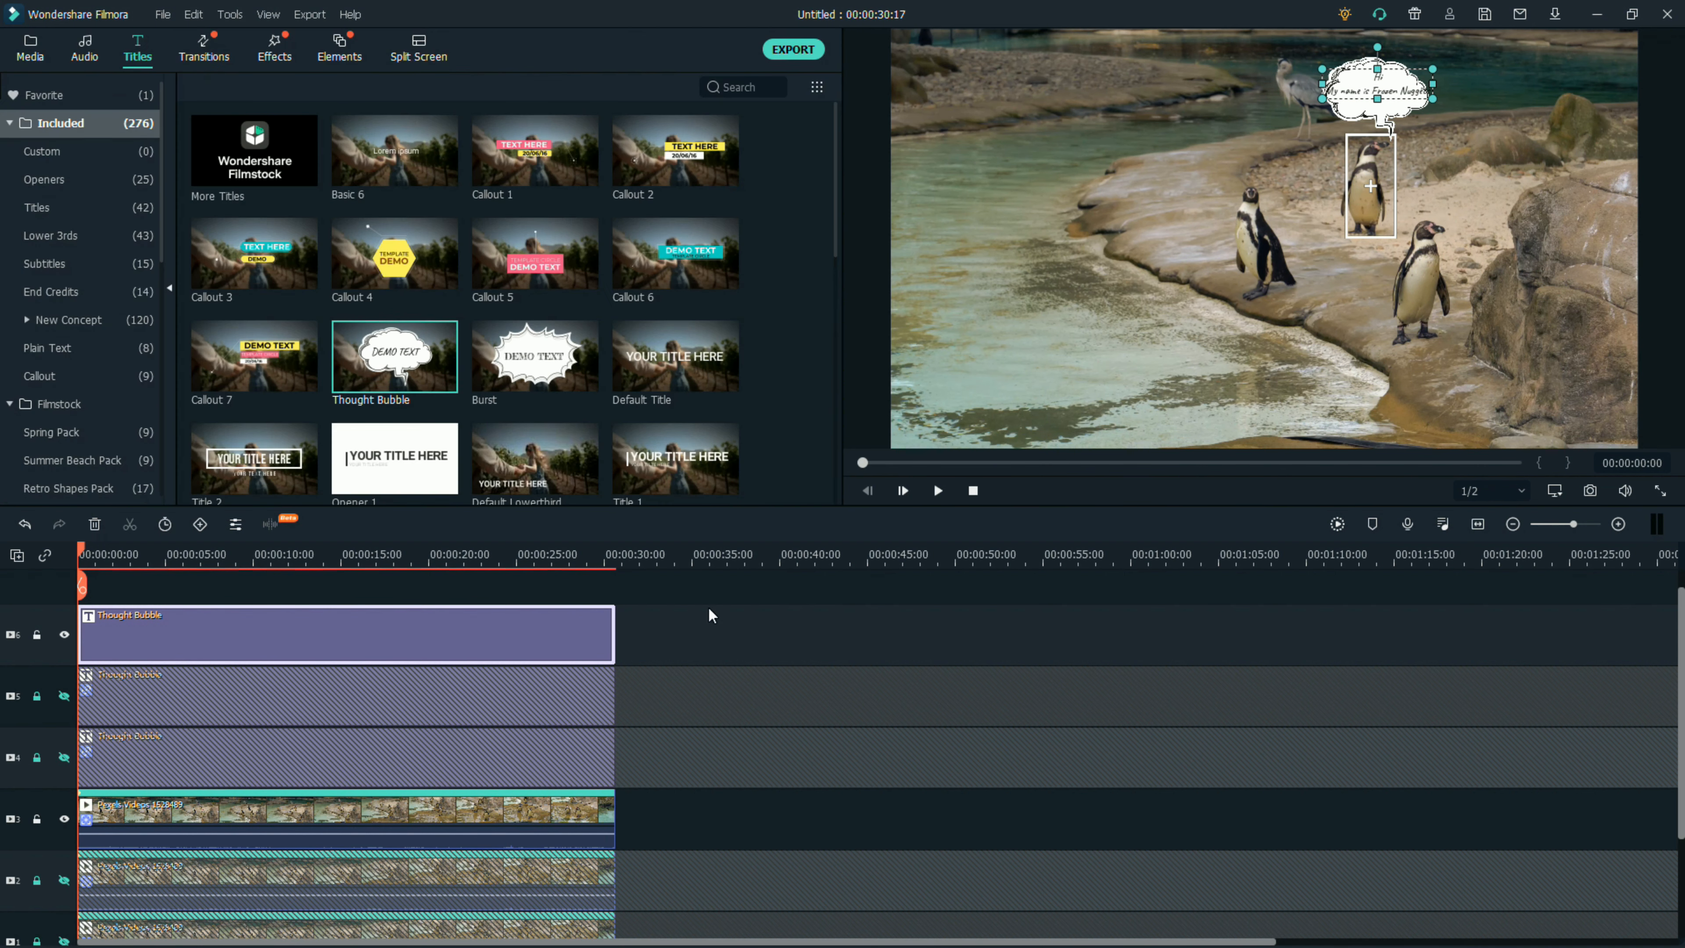
Attach the third Thought Bubble to the motion tracking of the track 3 clip and play the result from the start.
double_click(432, 830)
left_click(420, 254)
left_click(415, 317)
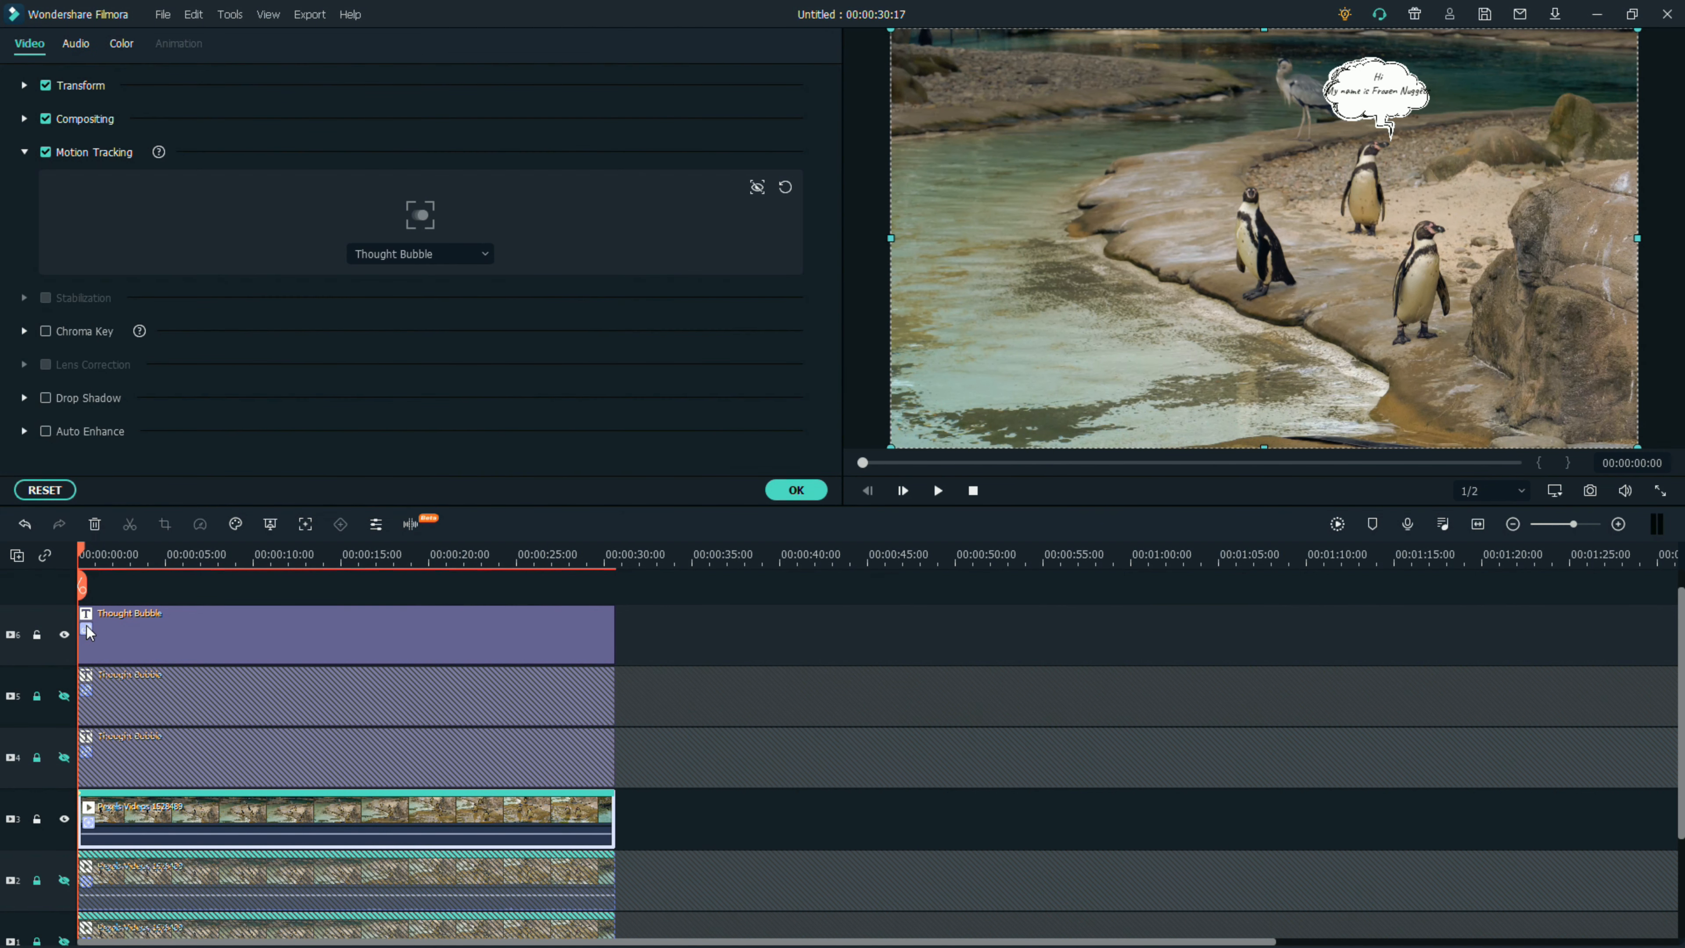
left_click(784, 495)
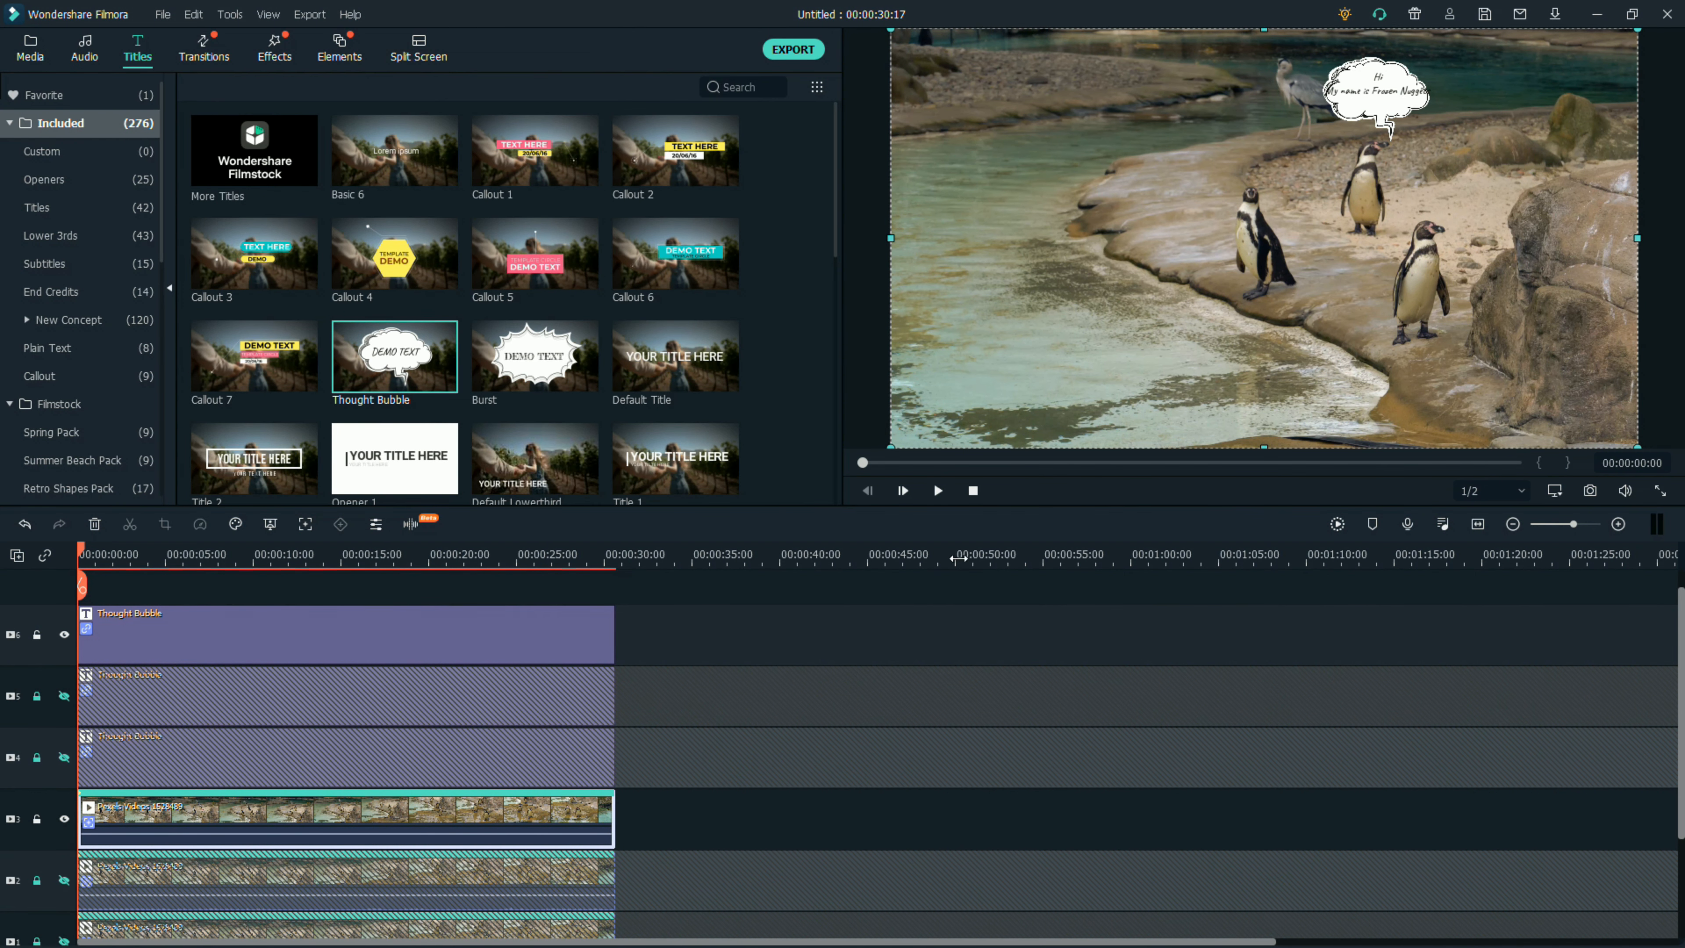
left_click(939, 490)
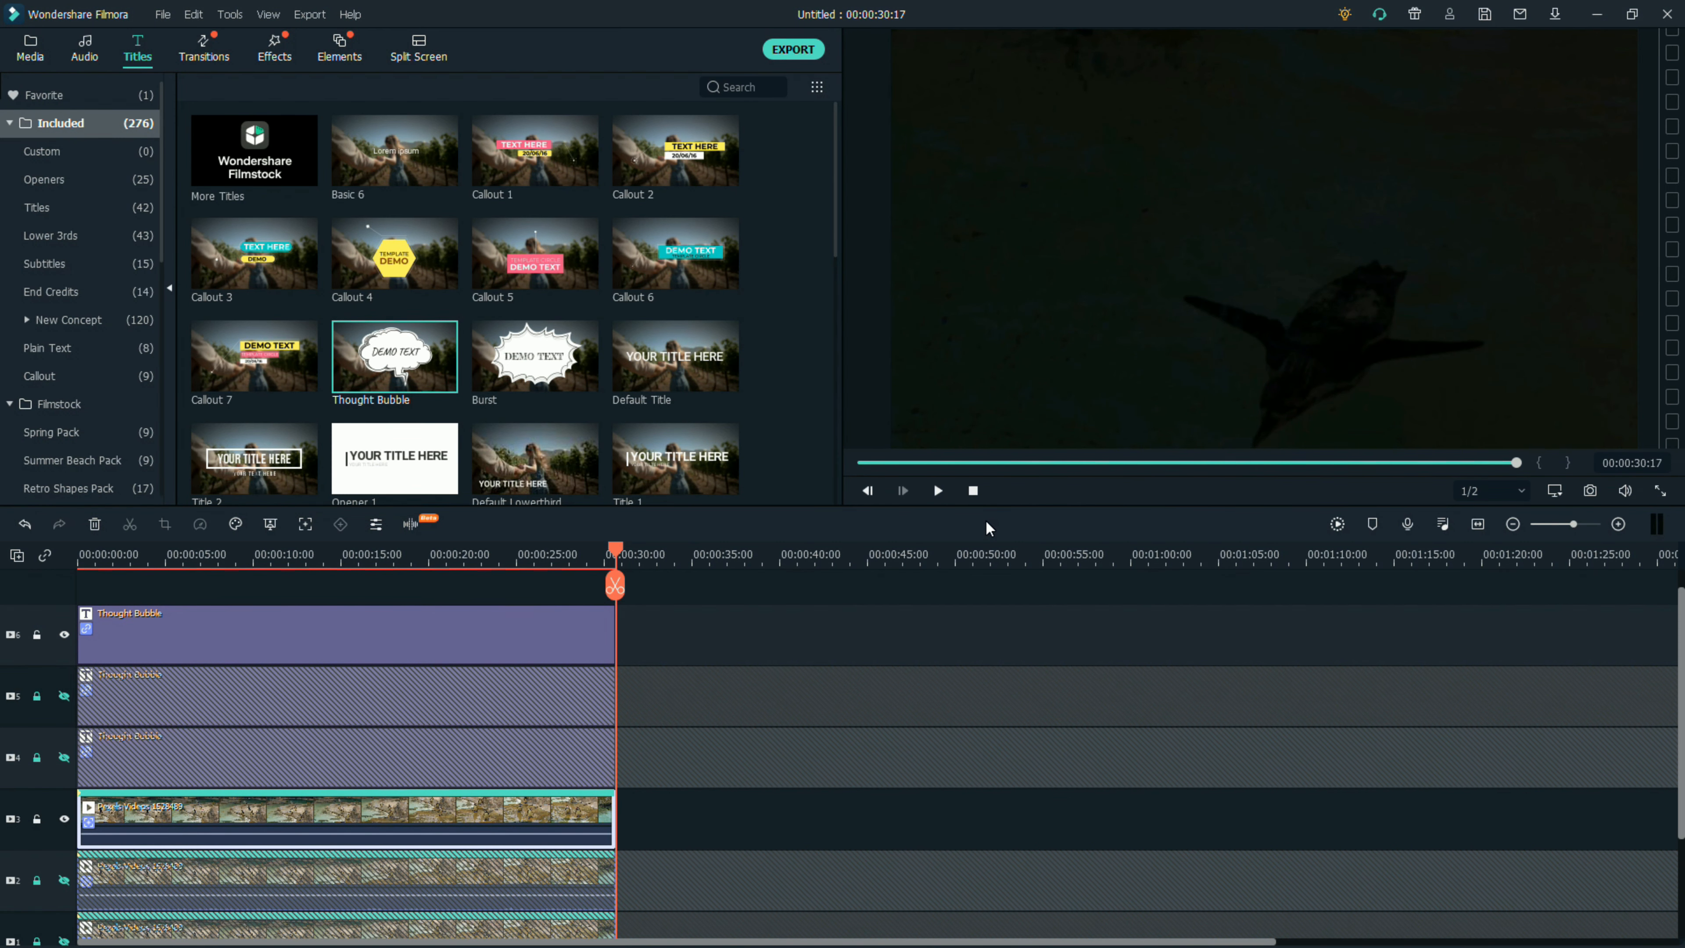
Show and unlock title tracks 5 and 4 and video tracks 2 and 1, and play the complete video from the start.
scroll(911, 647, "down", 1)
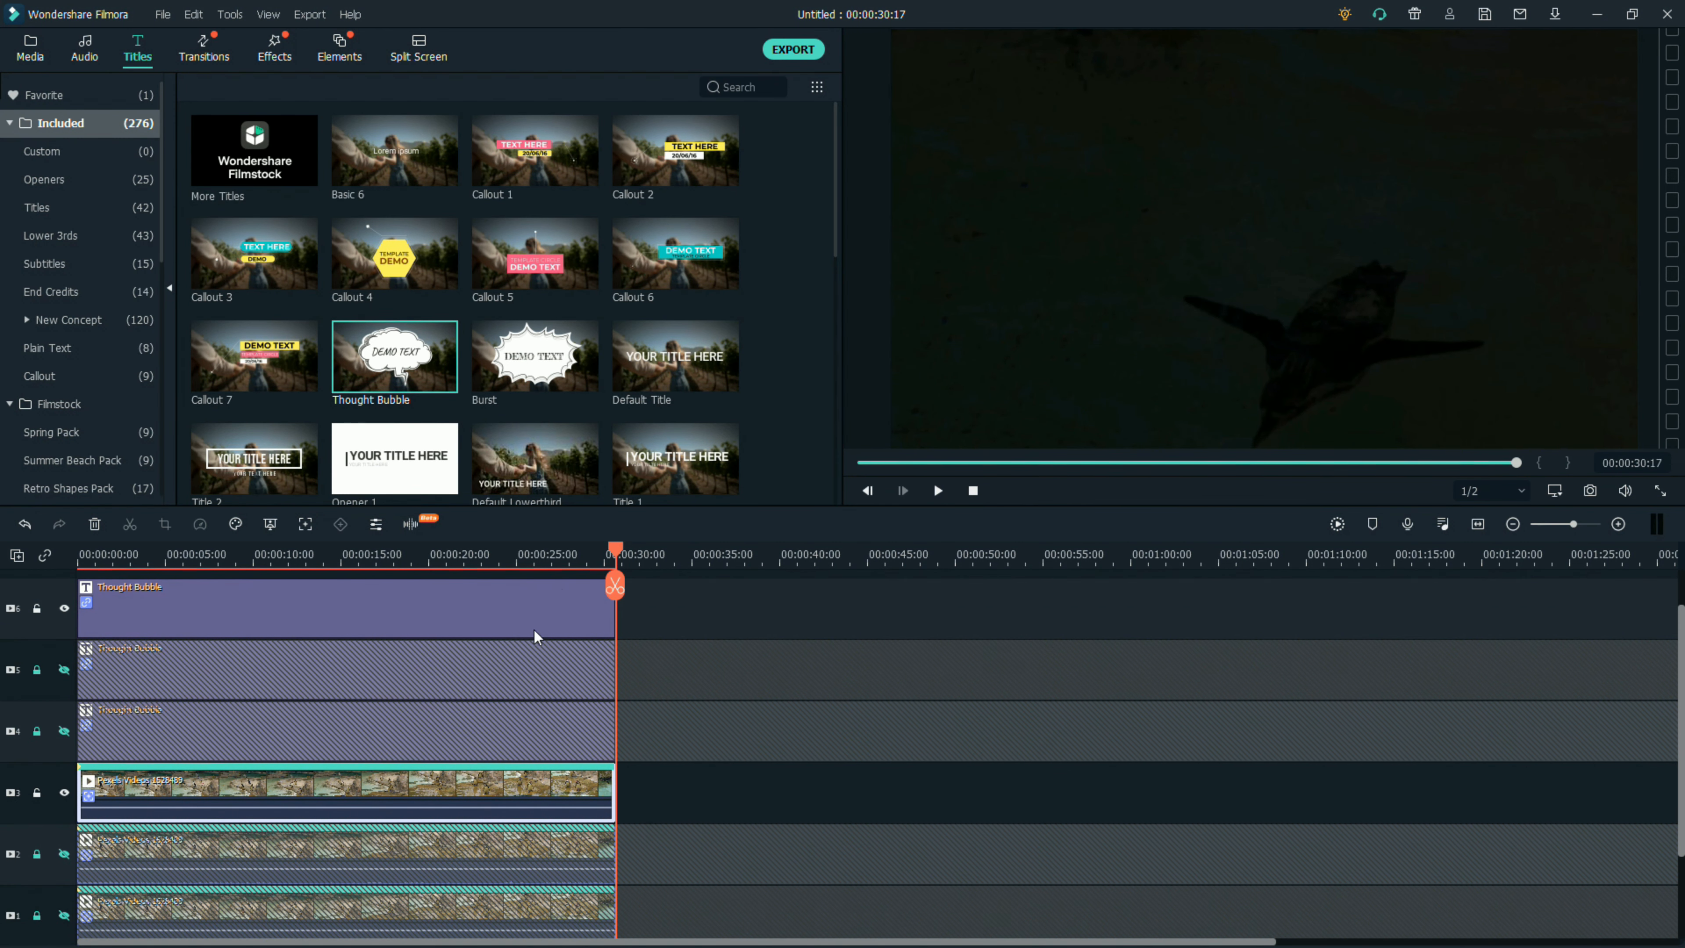
left_click_drag(616, 557, 45, 580)
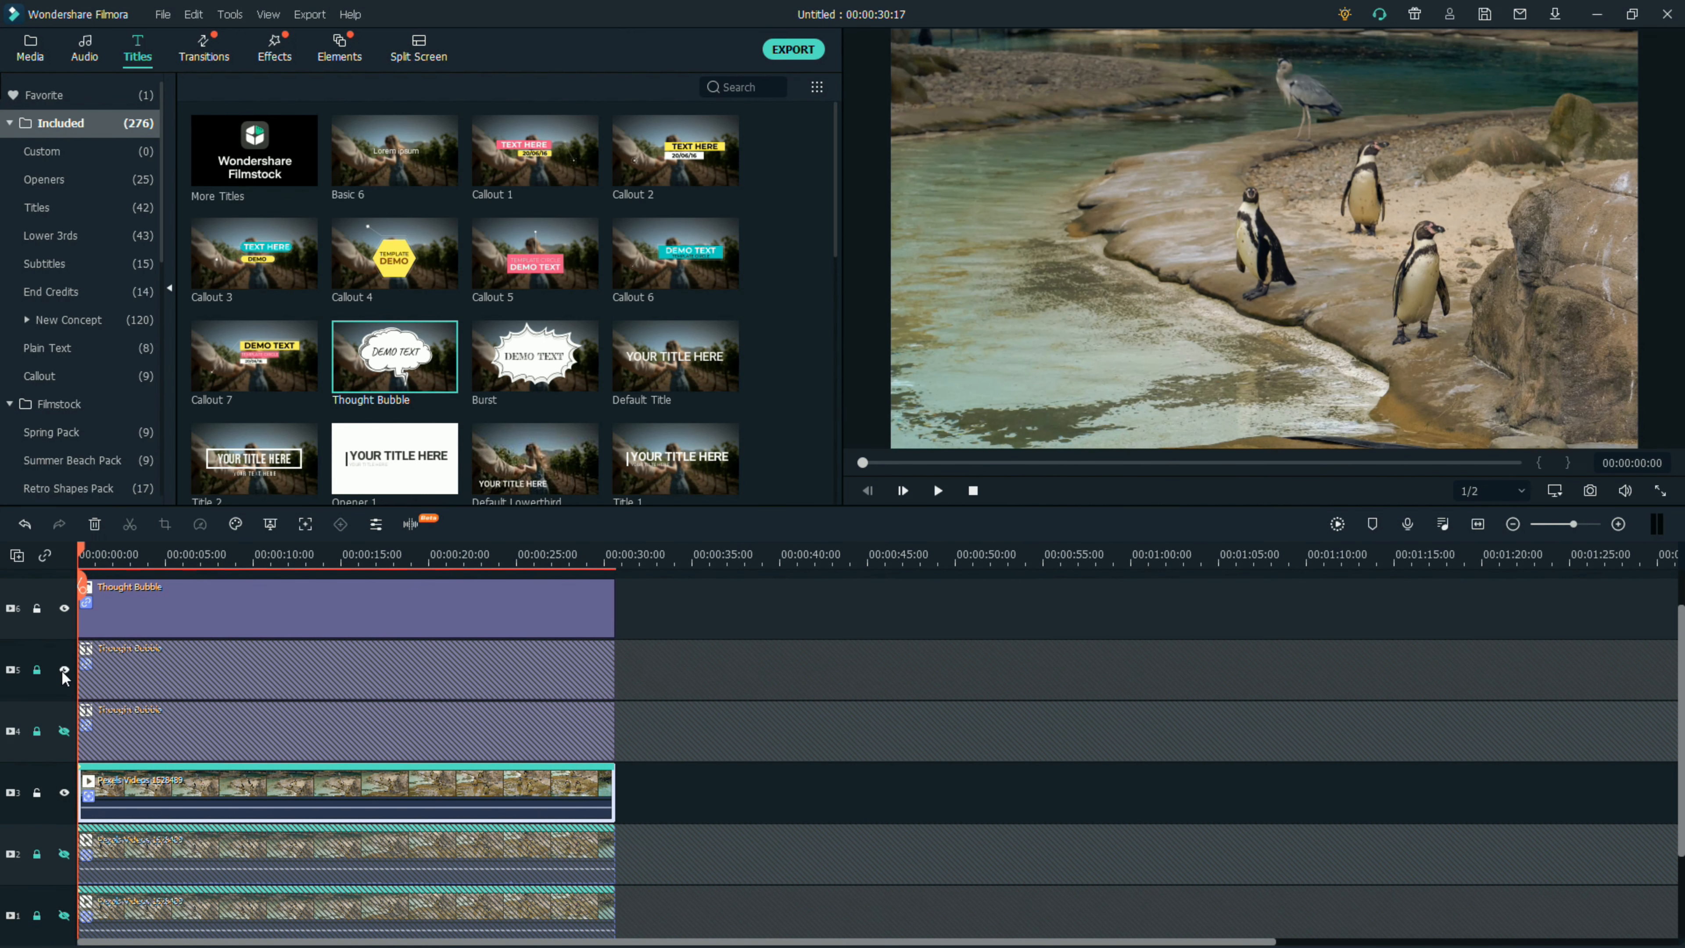
left_click(64, 672)
left_click(38, 671)
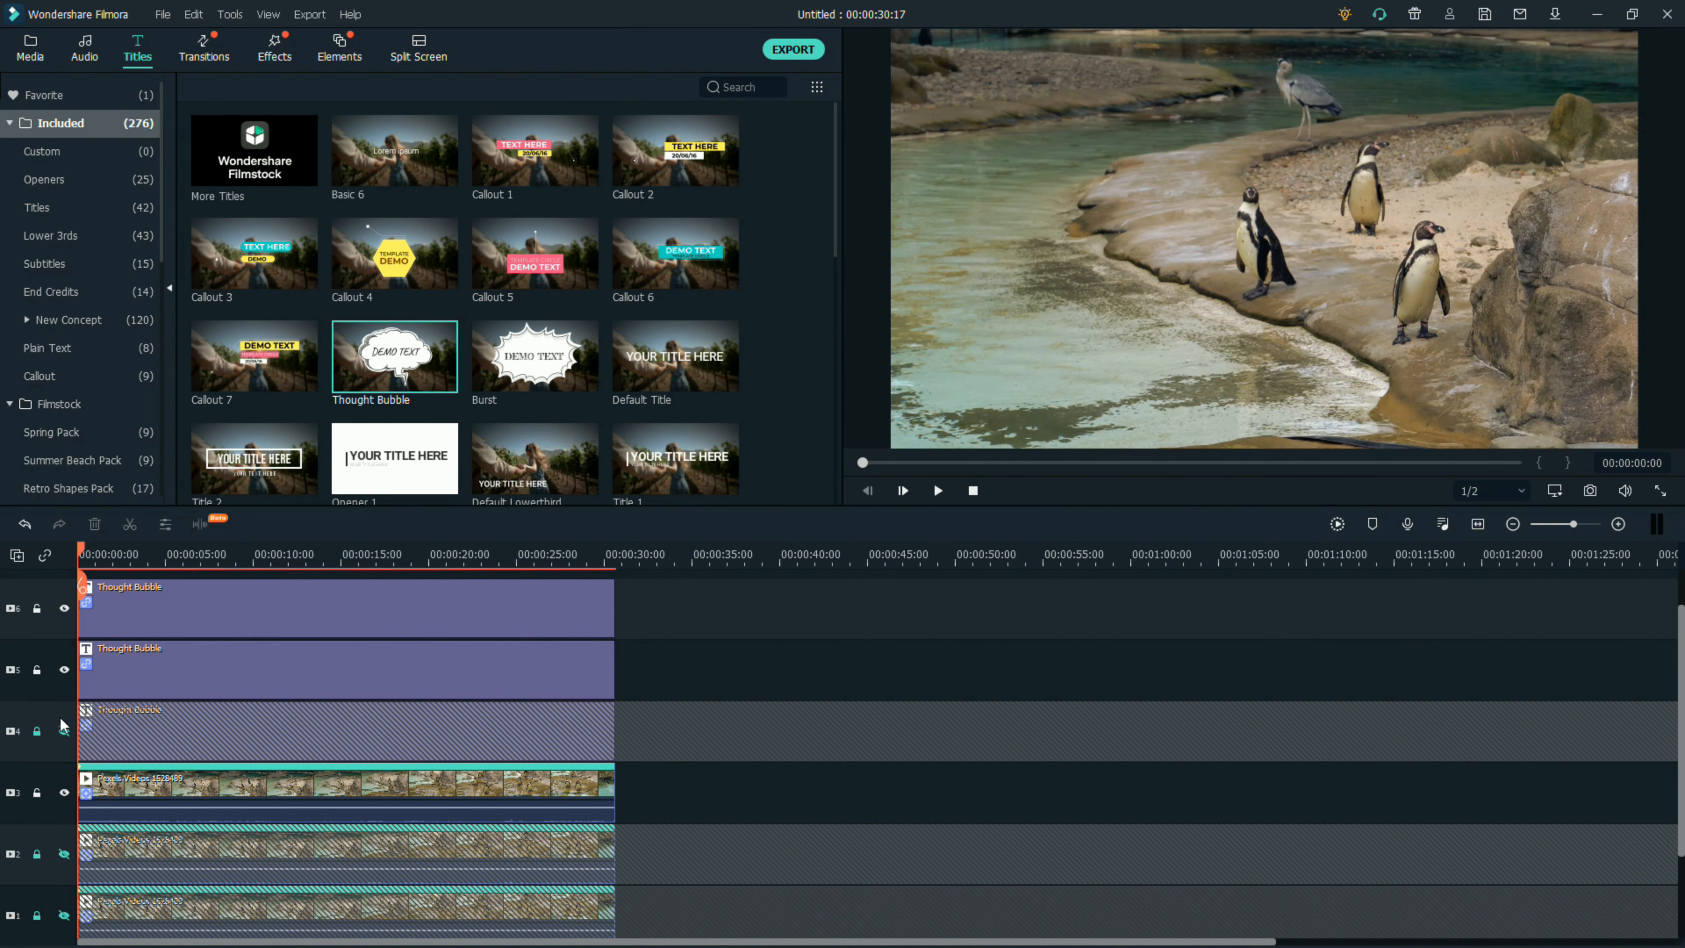
left_click(64, 731)
left_click(37, 732)
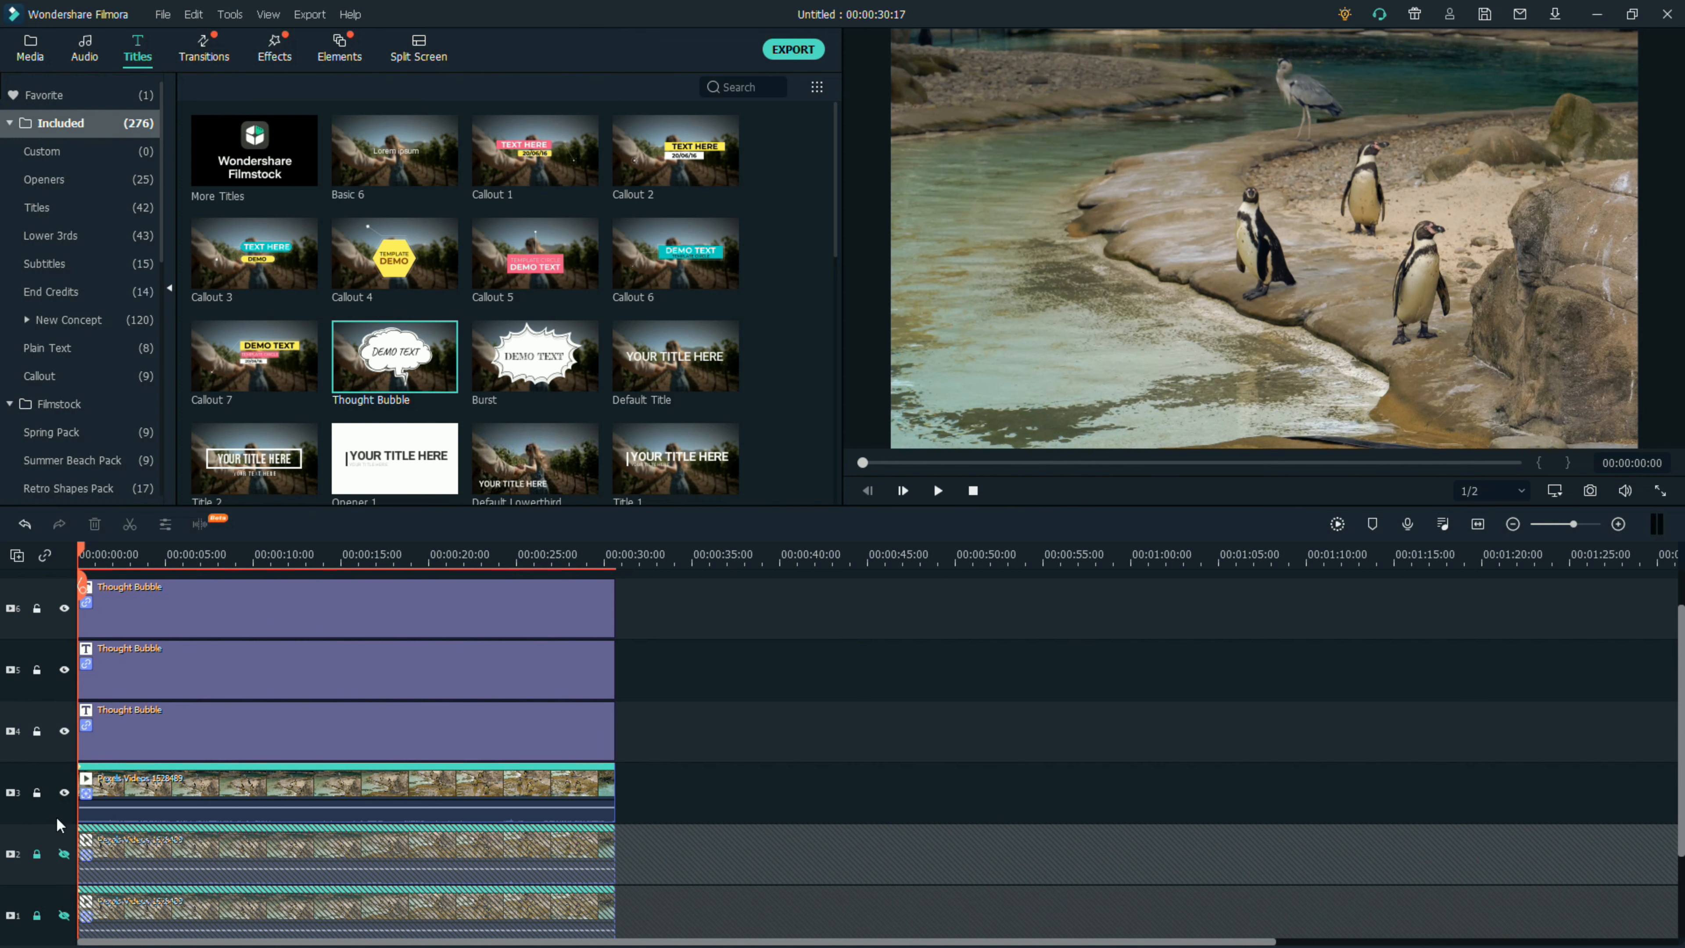
left_click(63, 855)
left_click(36, 854)
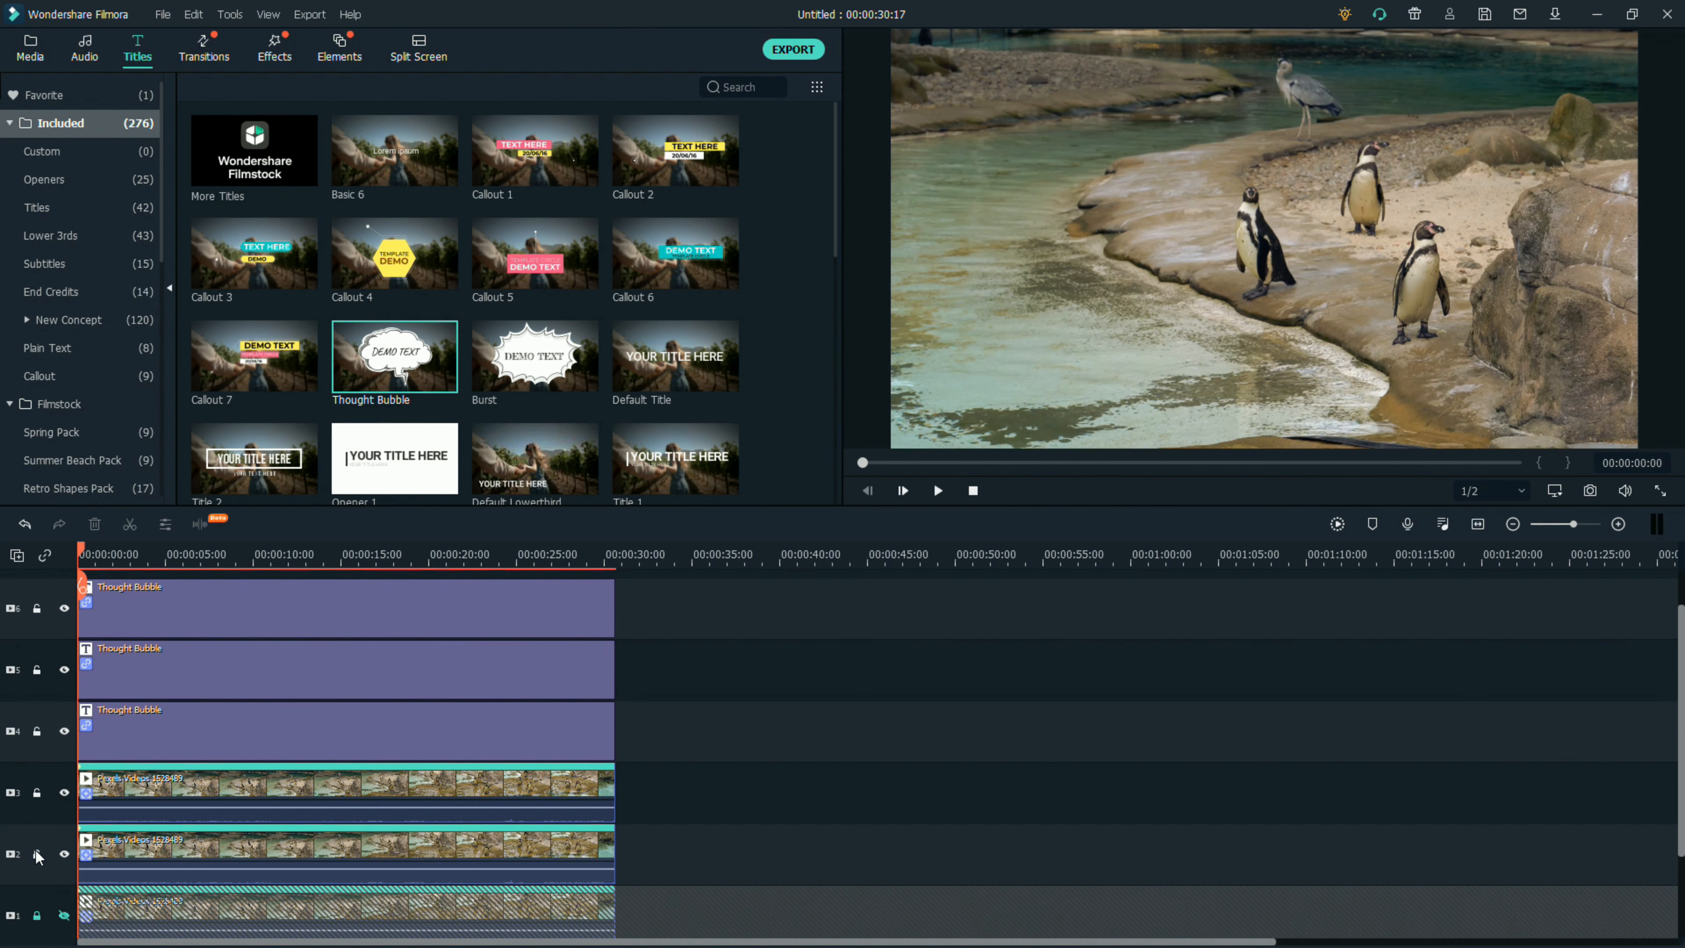
left_click(36, 918)
left_click(64, 916)
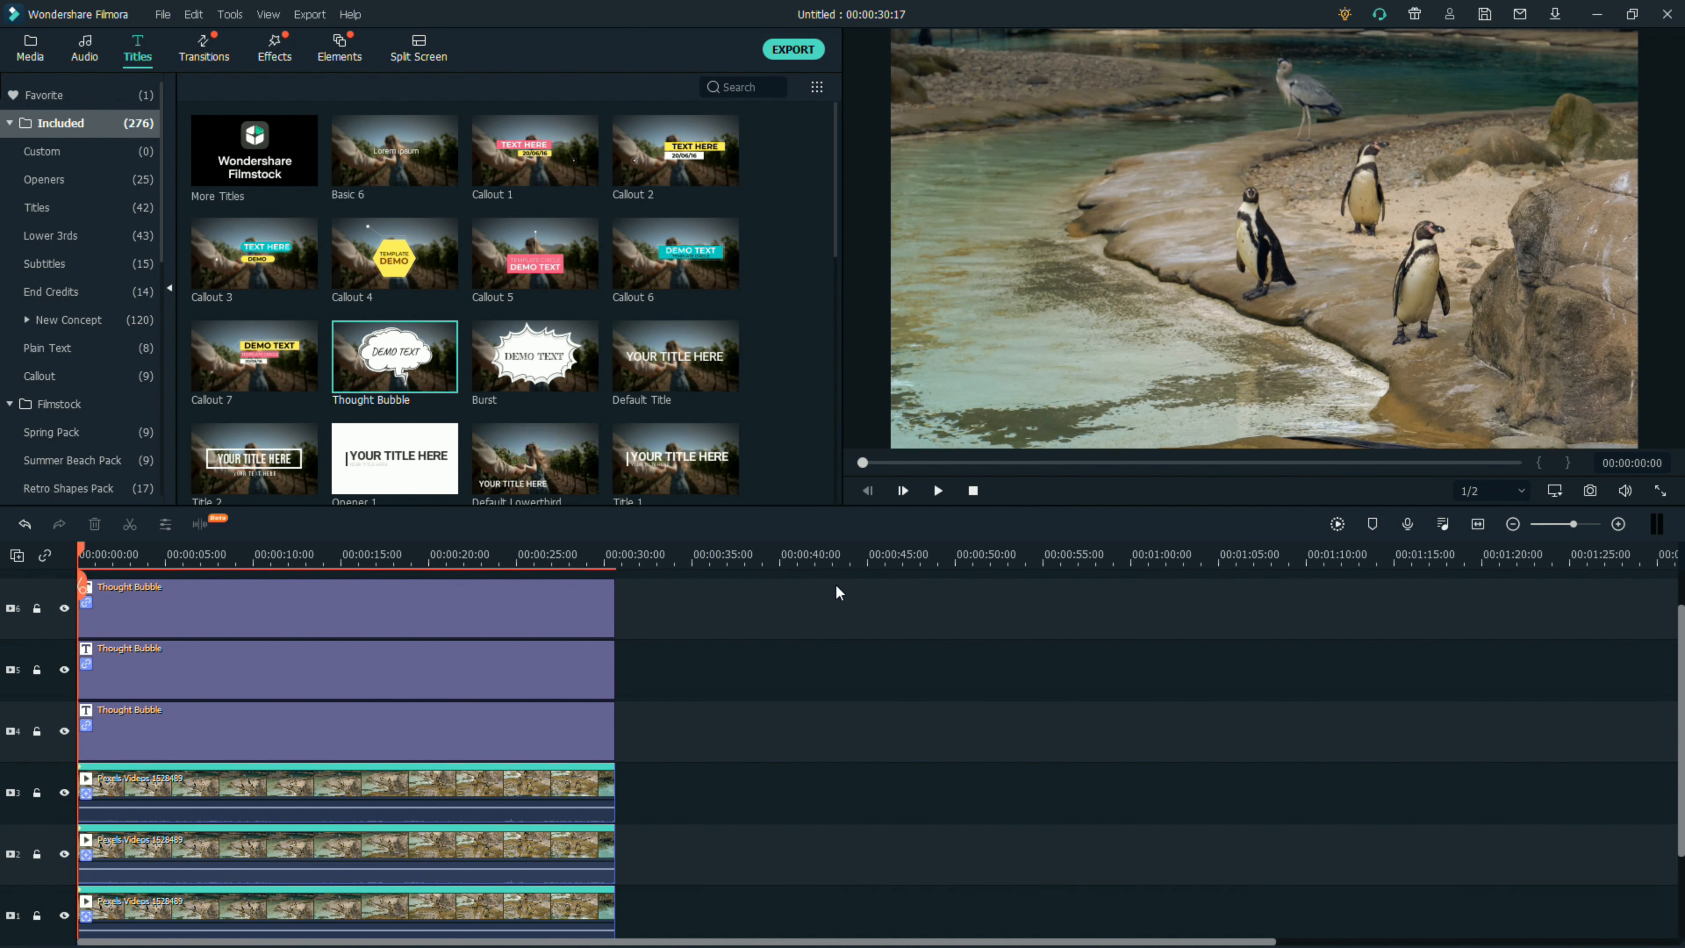
left_click(939, 491)
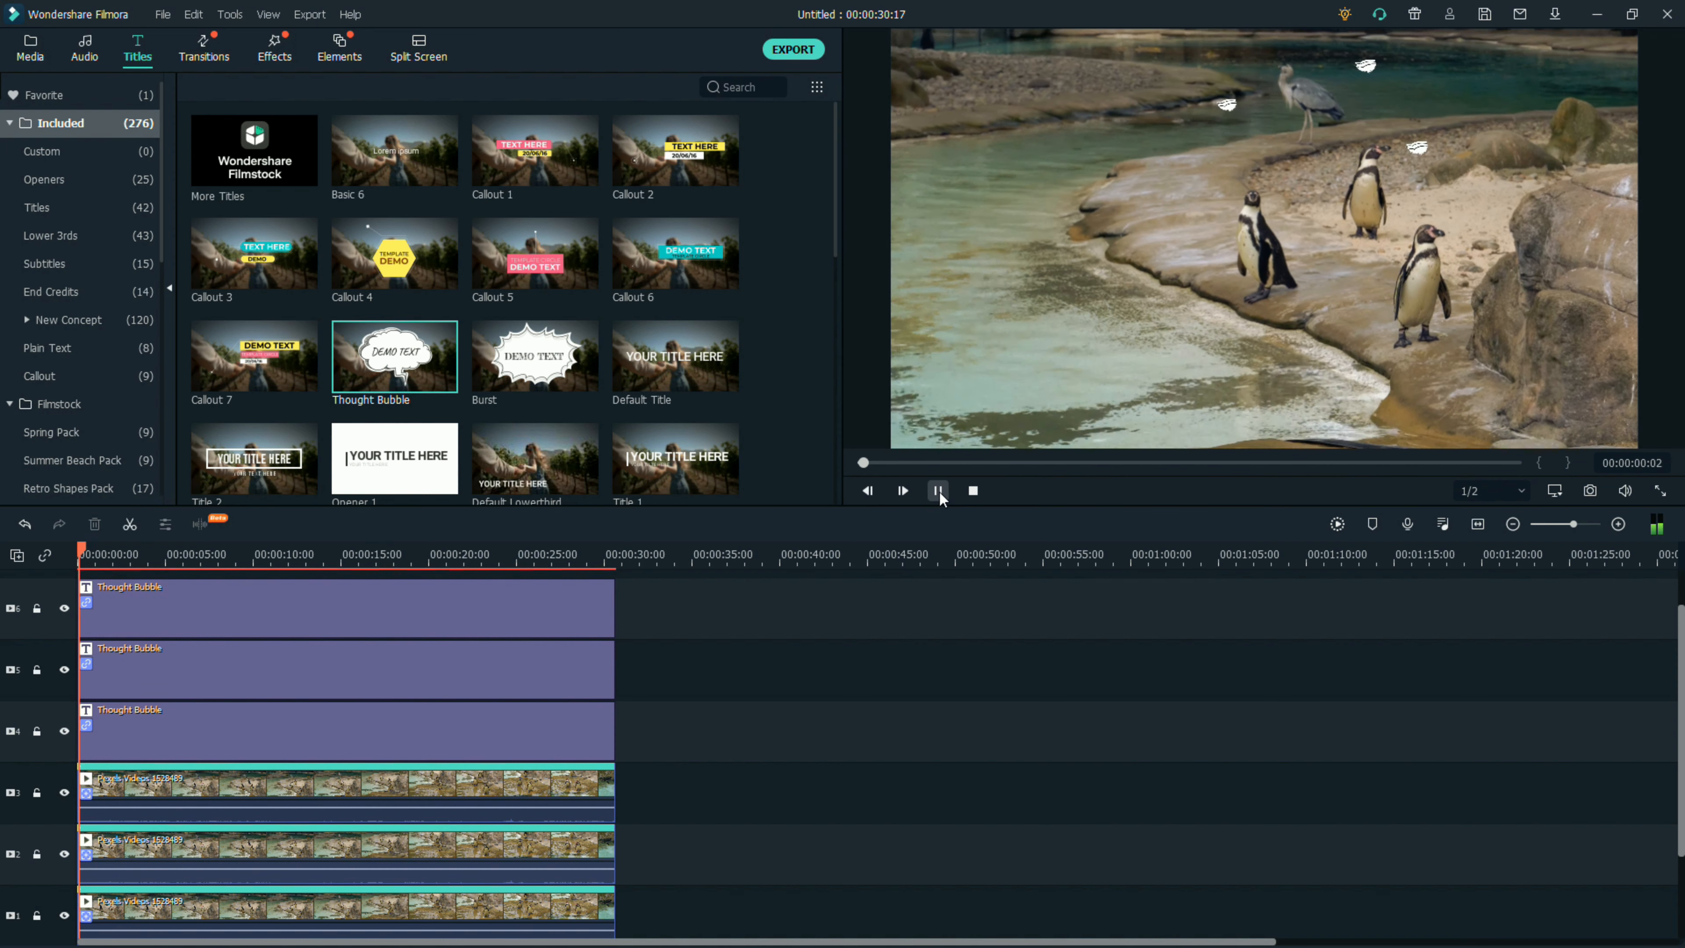